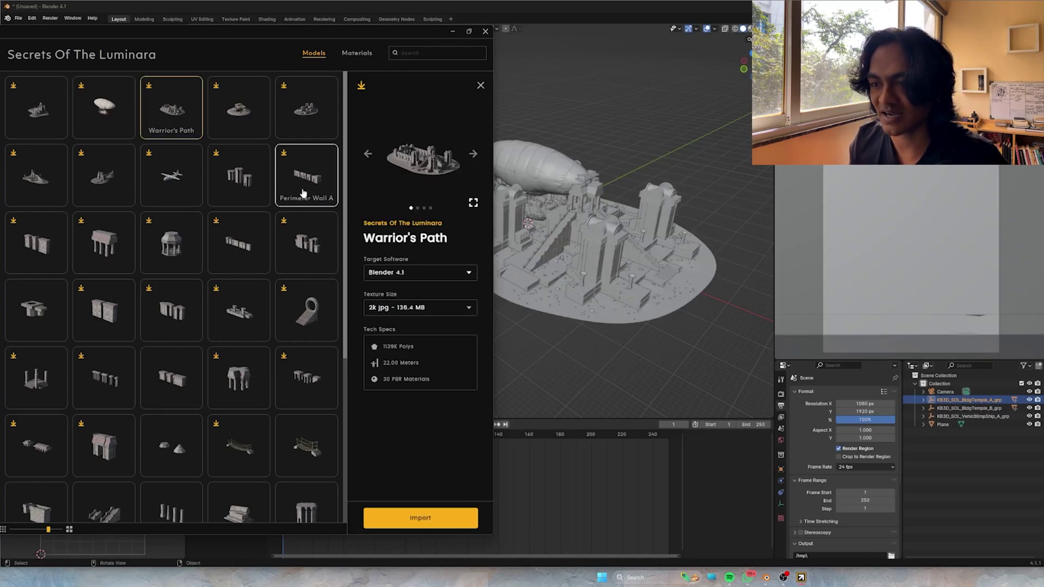
Import the remaining temple sets, including Temple of Choosing, plus Colonnade Section Straight and Temple Assembly Tee Joint A
left_click(306, 109)
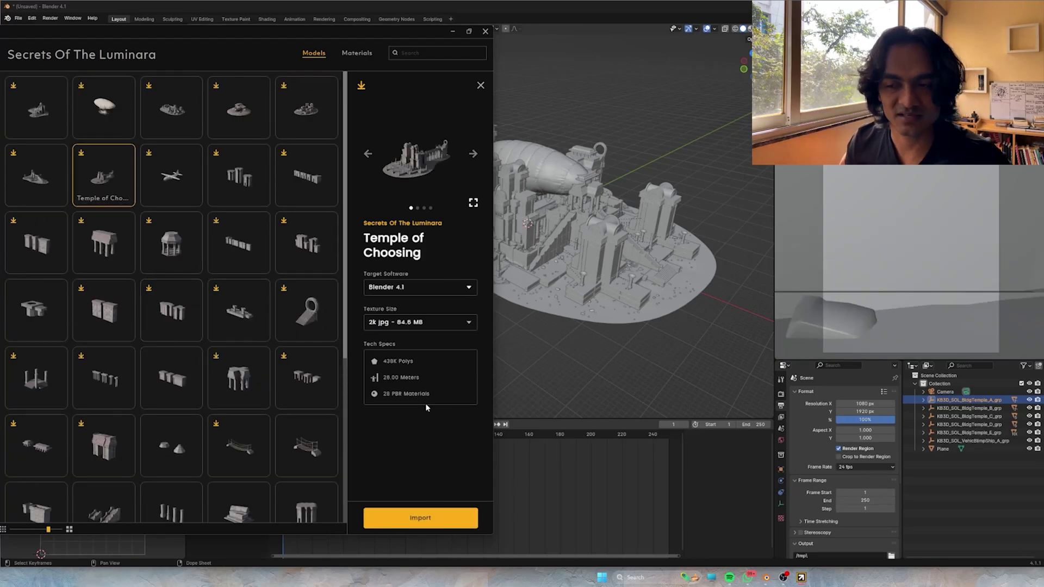
left_click(243, 175)
left_click(104, 247)
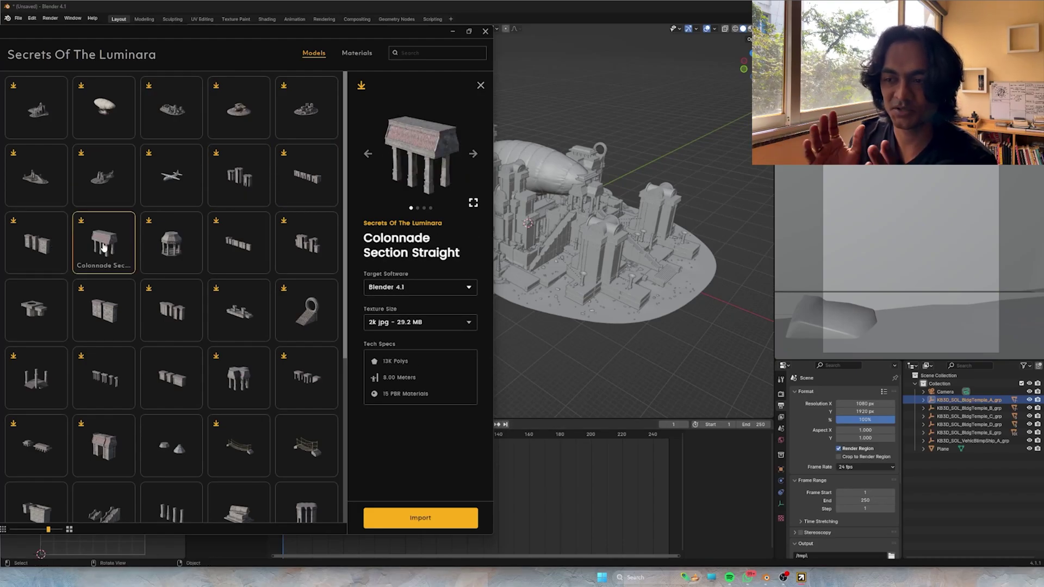
left_click(238, 242)
left_click(307, 242)
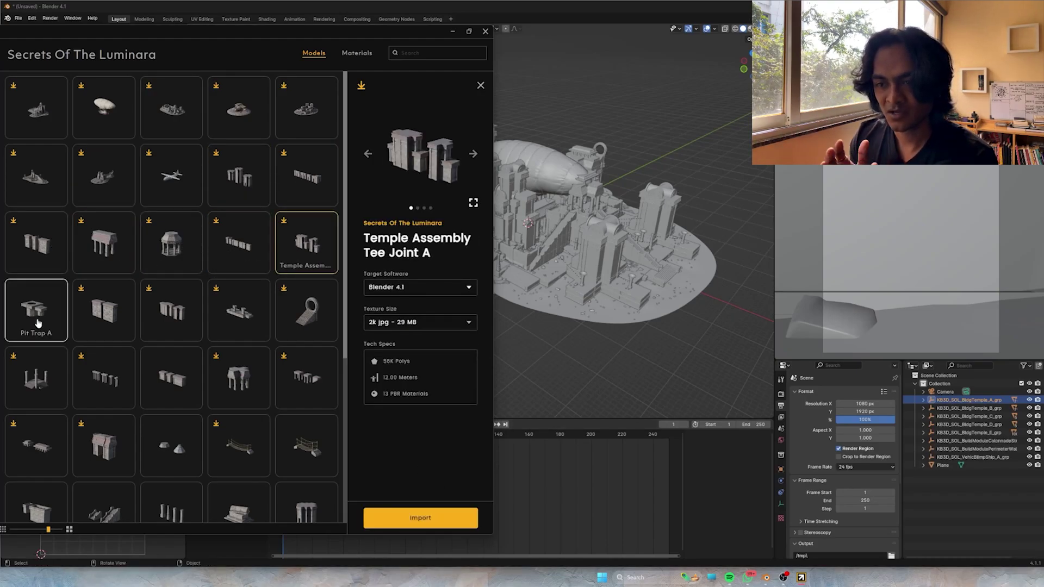
Import further modular pieces from the Secrets Of The Luminara kit, including a hallway, a platform and Entrance A
left_click(104, 378)
left_click(266, 395)
scroll(266, 396, "down", 3)
left_click(35, 377)
scroll(163, 272, "down", 3)
left_click(240, 392)
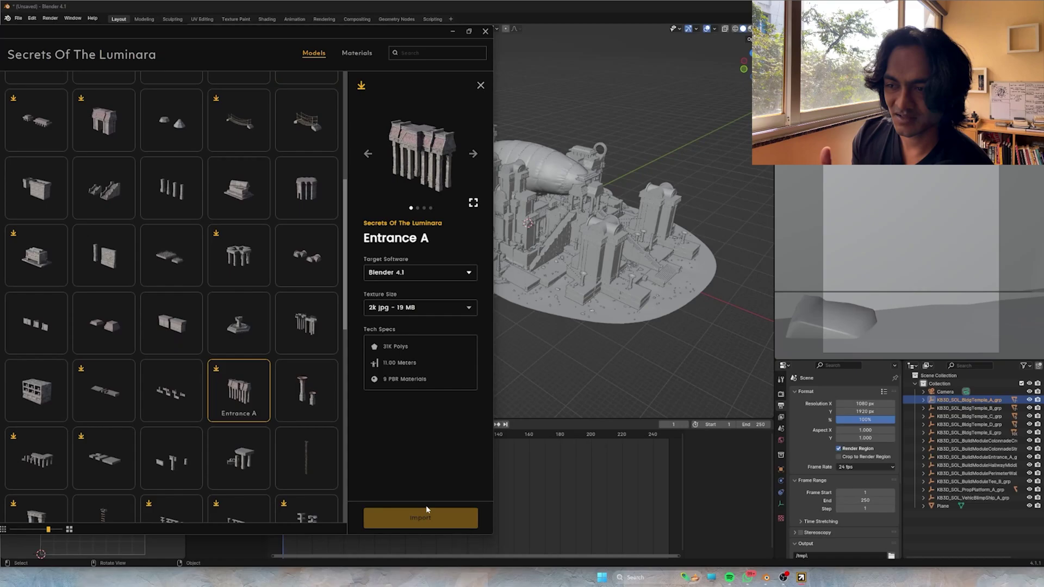
Import the fountain and Colonnade Cross A from the Secrets Of The Luminara models
scroll(240, 392, "down", 3)
left_click(104, 348)
left_click(243, 220)
left_click(37, 348)
left_click(104, 348)
left_click(434, 516)
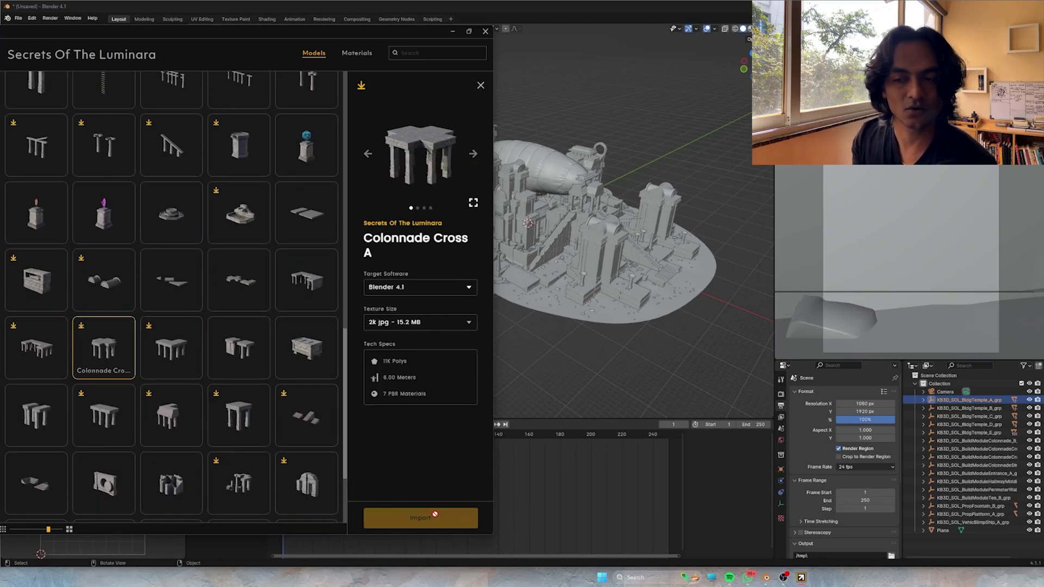
Import the remaining colonnade and hallway modules from the kit using the 2k jpg textures
left_click(172, 348)
left_click(104, 415)
left_click(432, 512)
left_click(171, 416)
left_click(245, 416)
left_click(430, 517)
Download Stone Chest A and import the aqueduct modules from the kit
scroll(305, 350, "down", 2)
scroll(305, 288, "up", 2)
left_click(305, 338)
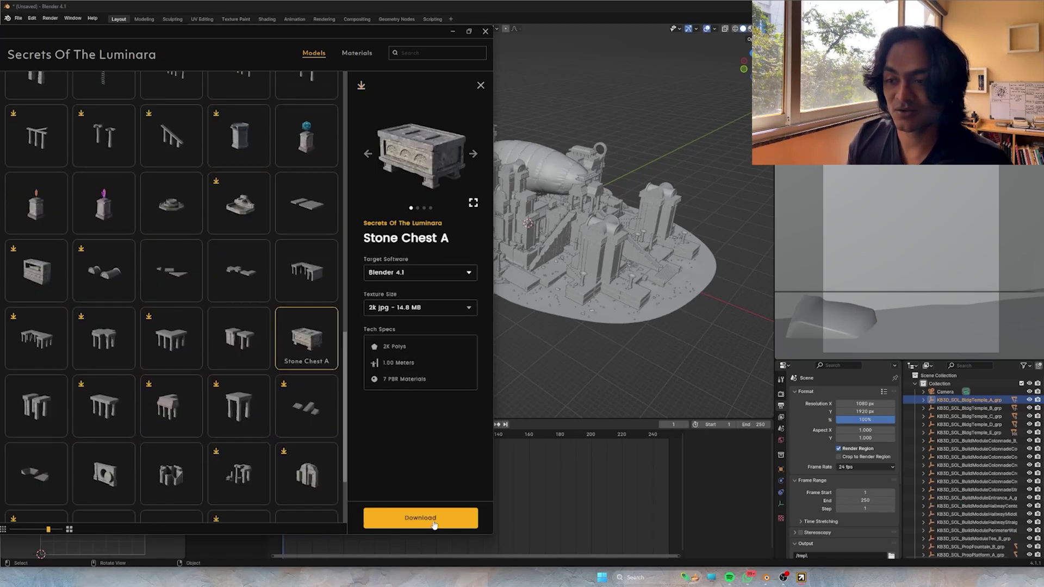
left_click(433, 523)
scroll(305, 218, "up", 1)
left_click(305, 157)
left_click(171, 150)
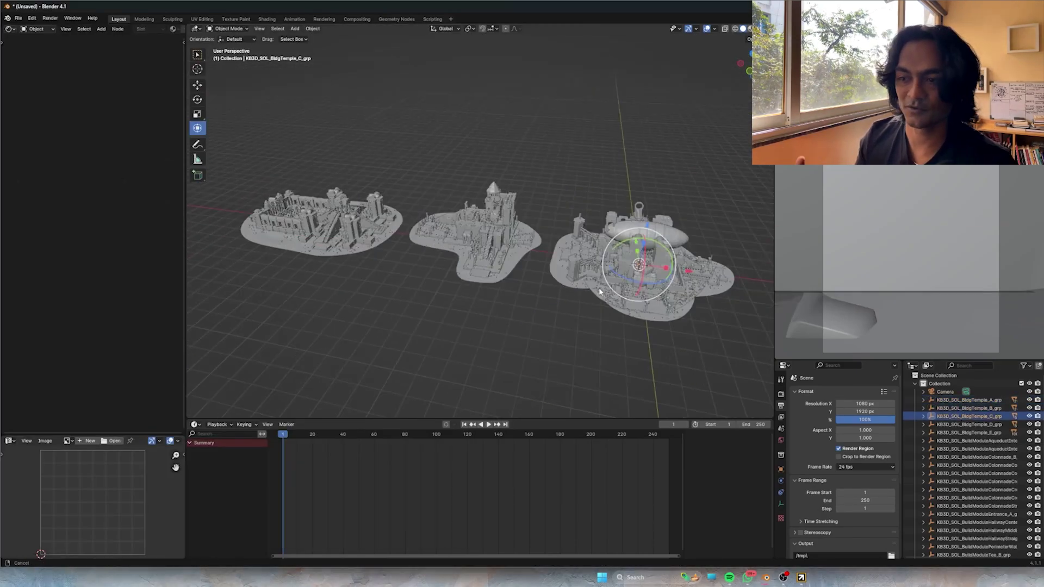
Move the overlapping temple groups and colonnade modules apart along the X axis
key("g")
key("x")
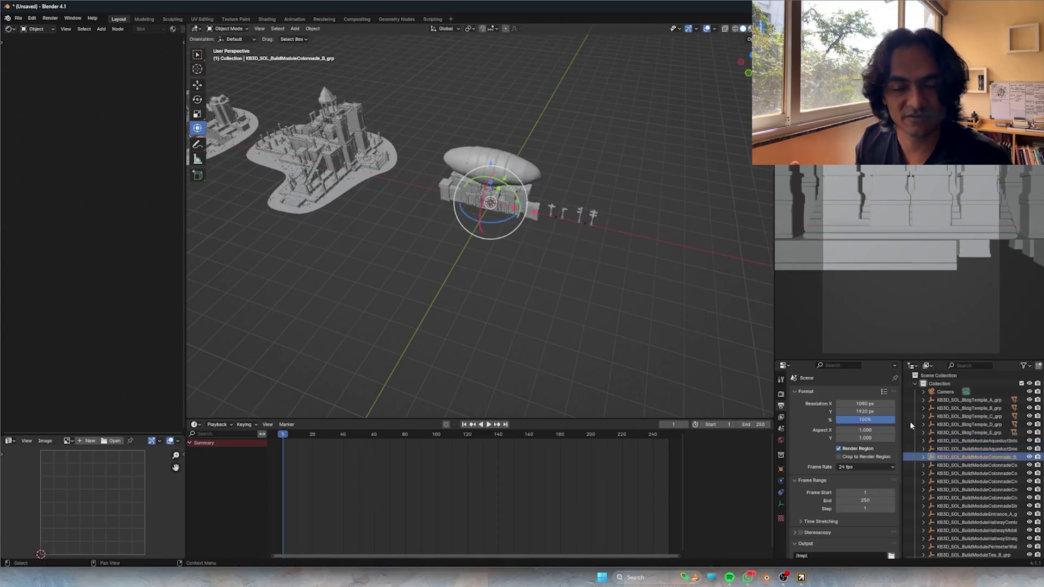
scroll(666, 252, "up", 1)
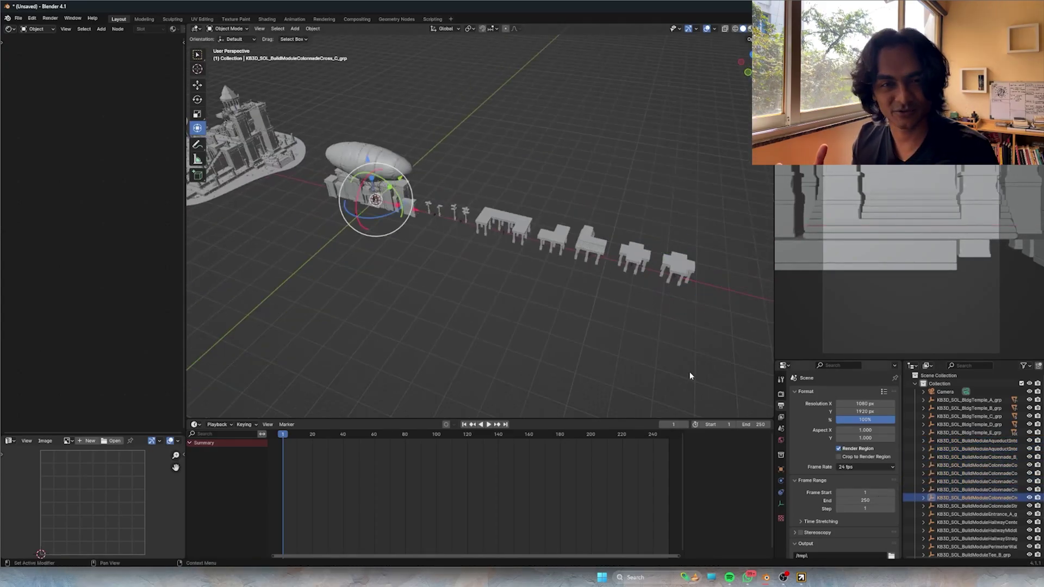
key("g")
key("x")
left_click(693, 289)
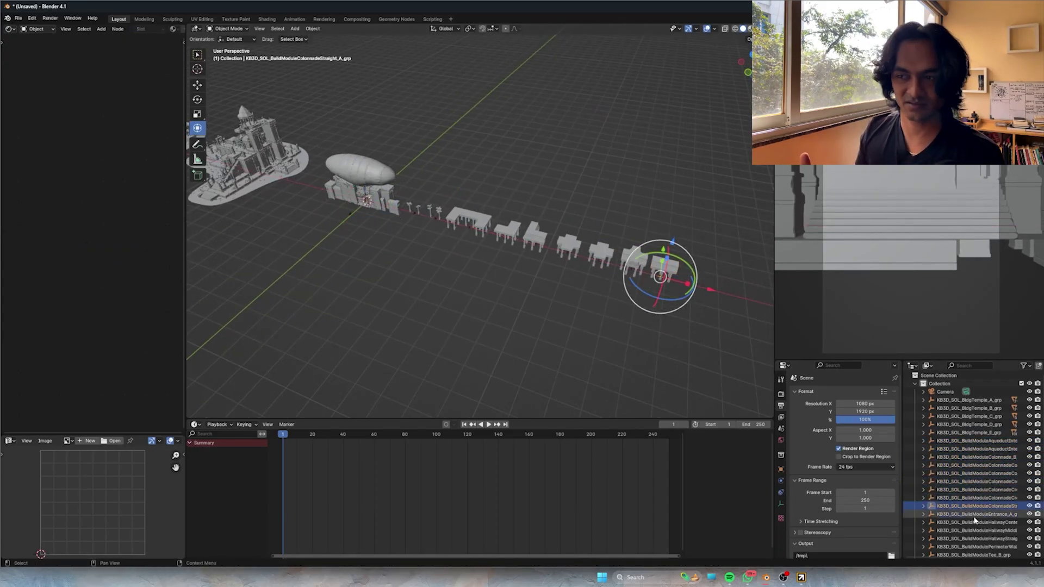
Spread the entrance, hallway, perimeter wall and tee joint groups out in a row along the X axis
left_click(410, 219)
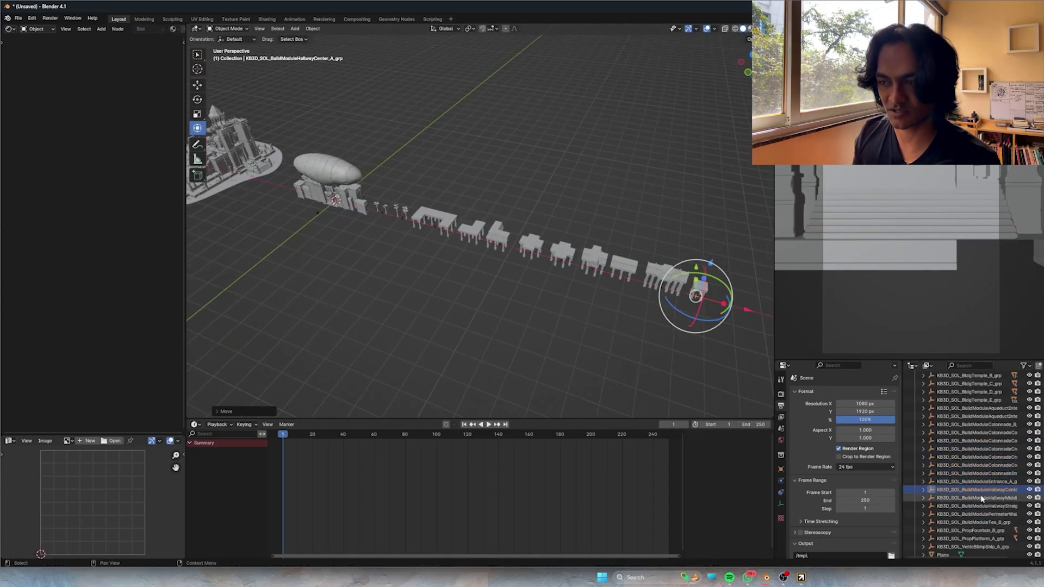
key("g")
key("x")
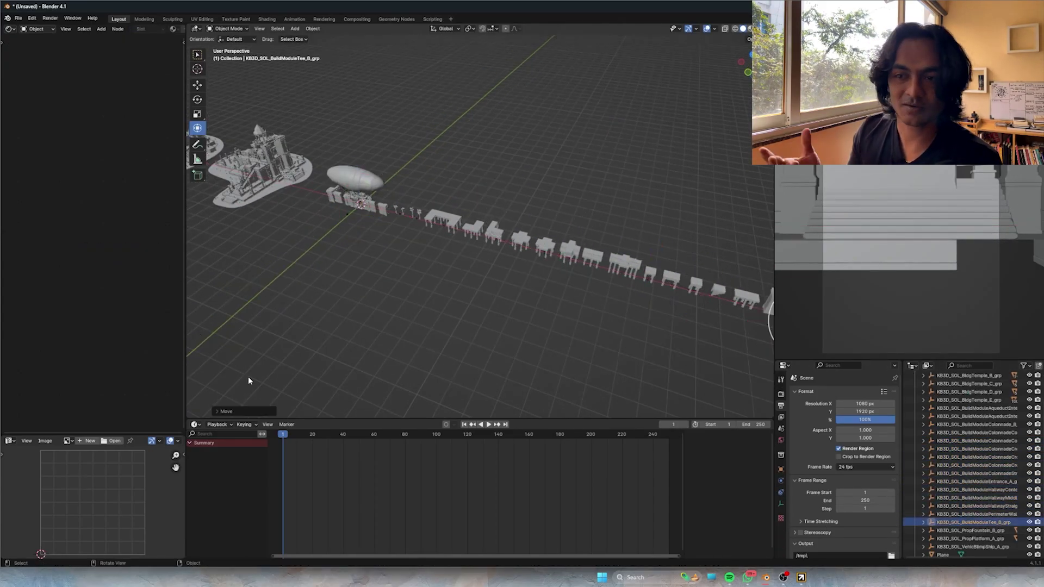
left_click(752, 337)
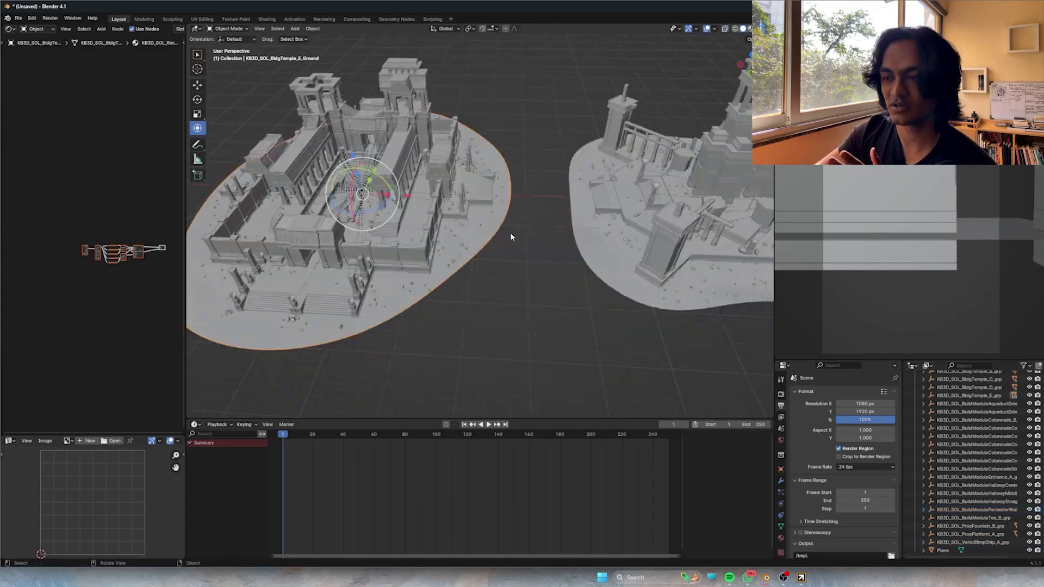
Clear the parents of the temple ground meshes and the airship parts so they separate from their groups
key("alt+p")
left_click(591, 234)
key("alt+p")
left_click(602, 228)
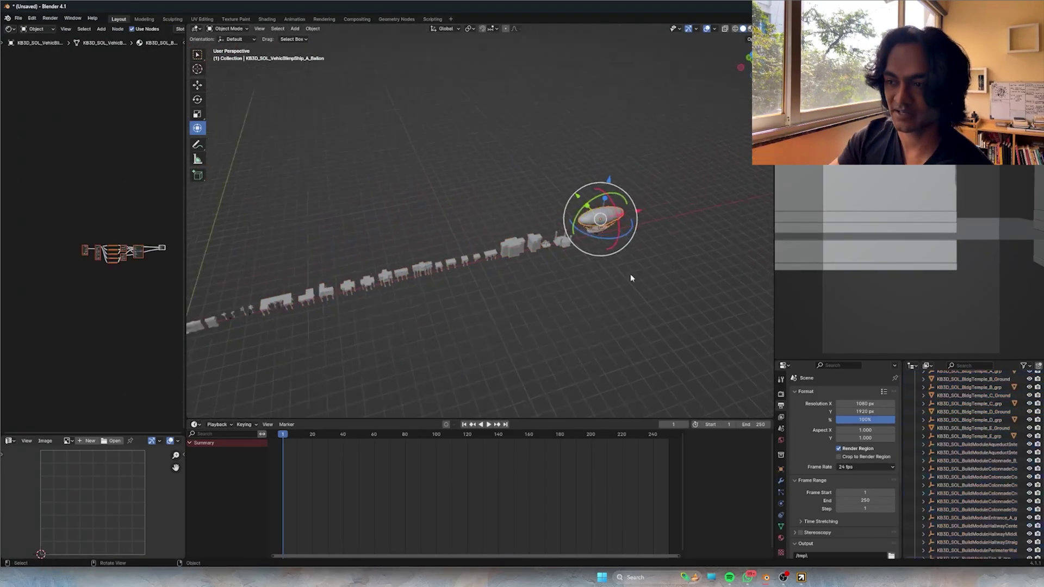
key("alt+p")
left_click(477, 287)
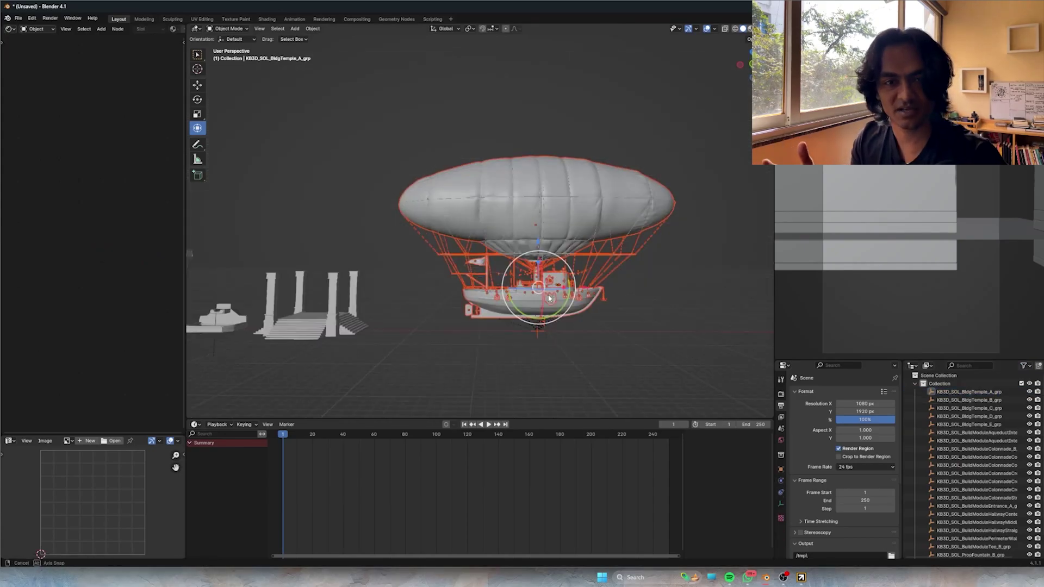
key("alt+p")
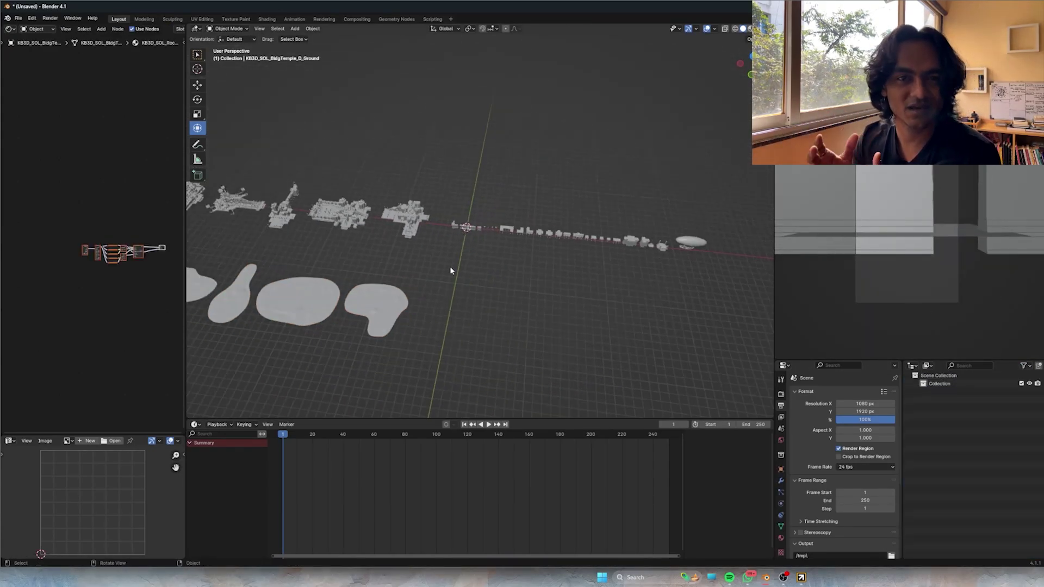
Resize all the laid-out kit pieces and the separated ground meshes together
key("s")
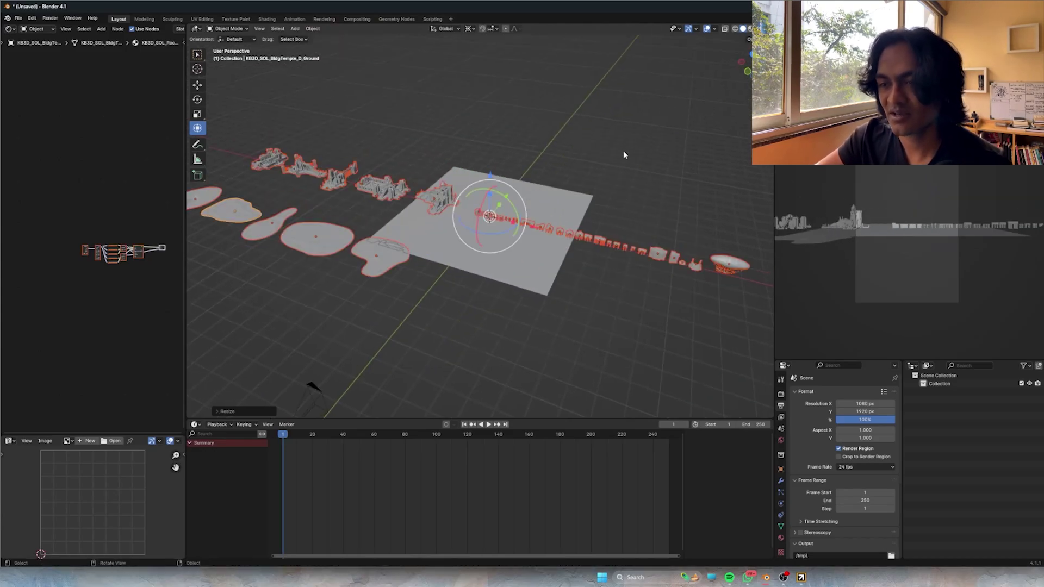
left_click_drag(467, 117, 328, 268)
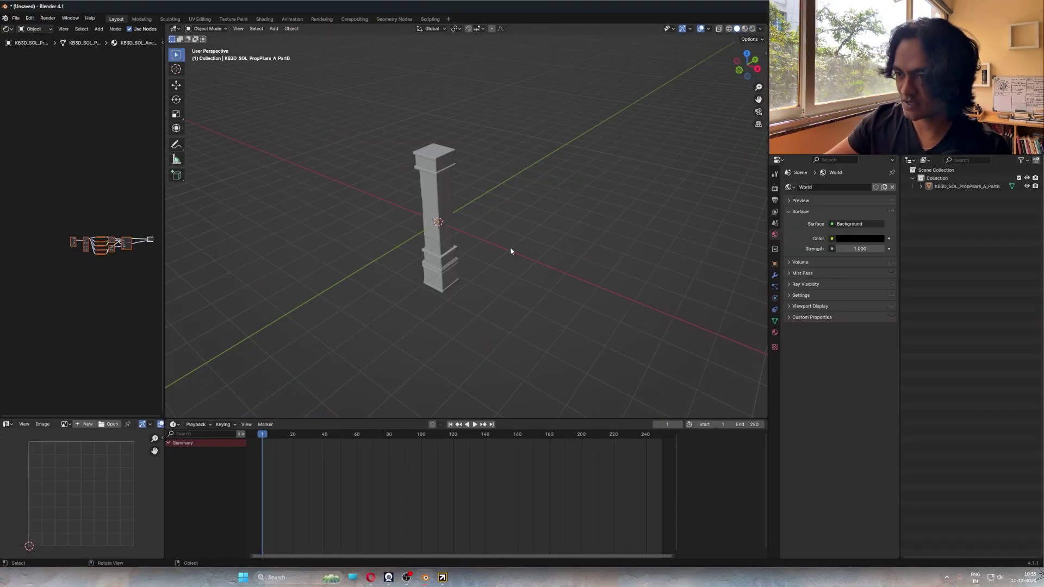
Add a Bezier circle curve at the origin around the pillar
middle_click_drag(510, 251, 486, 231)
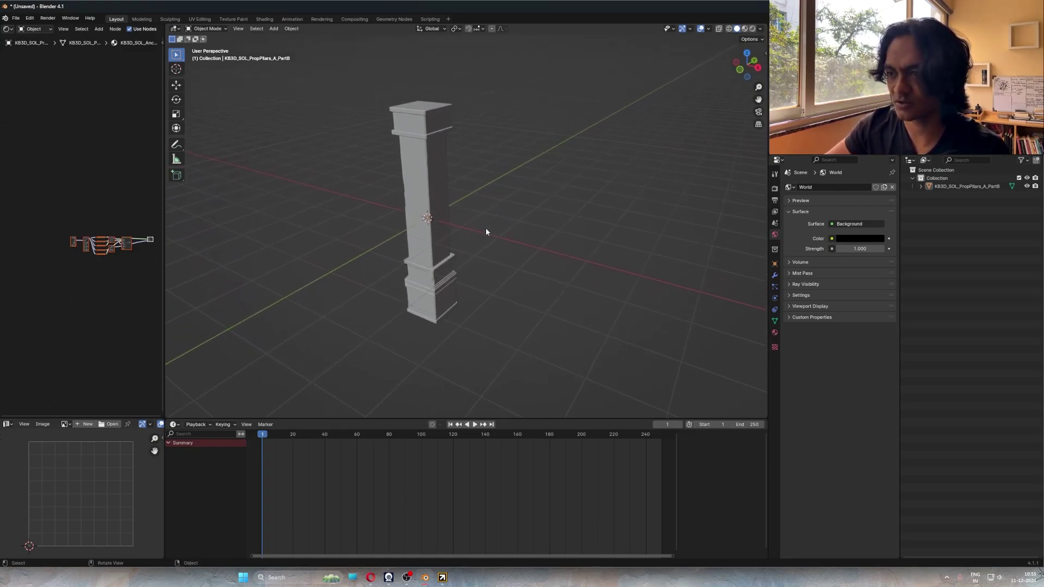
left_click(540, 209)
middle_click_drag(540, 210, 480, 227)
key("shift+a")
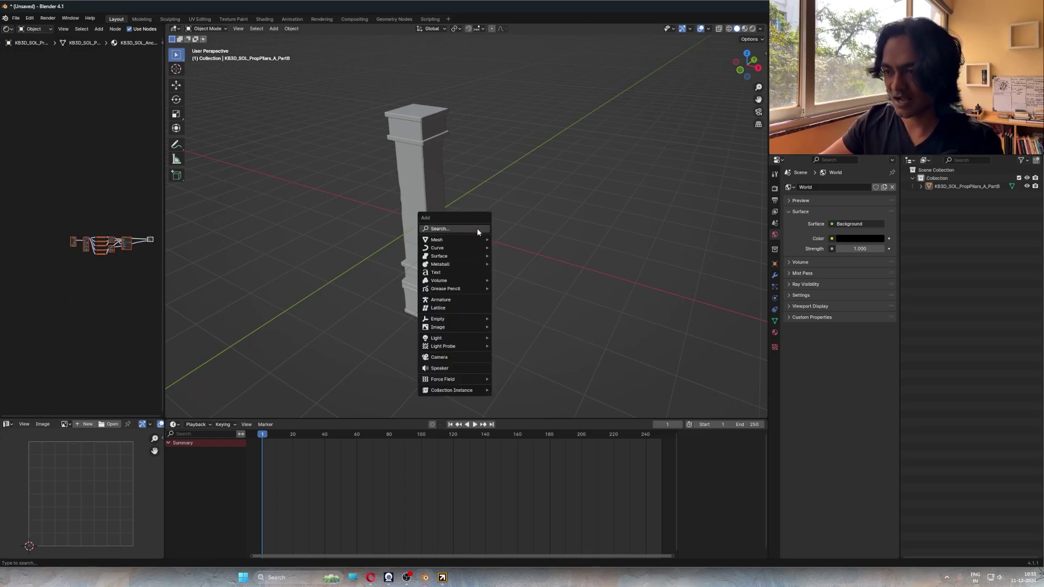
mouse_move(466, 247)
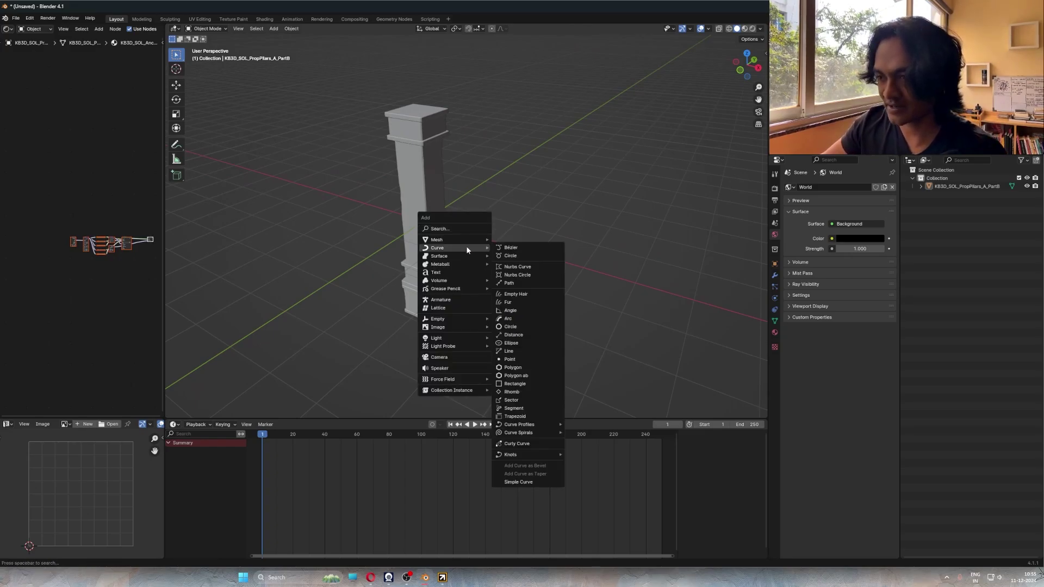
left_click(523, 255)
middle_click_drag(524, 224, 520, 243)
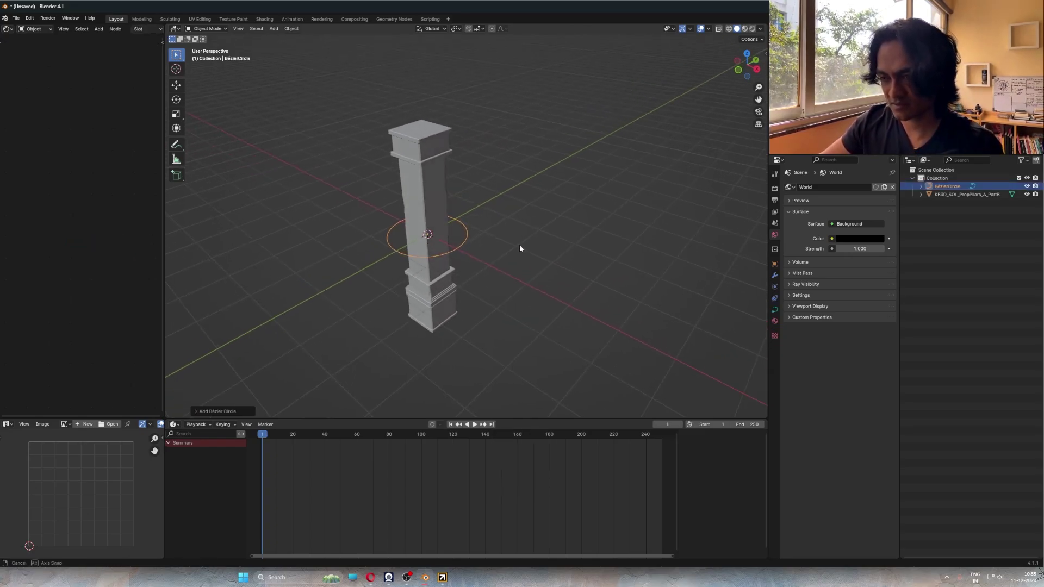
Scale the pillar down until it is very small compared with the Bezier circle
left_click(451, 296)
scroll(452, 278, "up", 2)
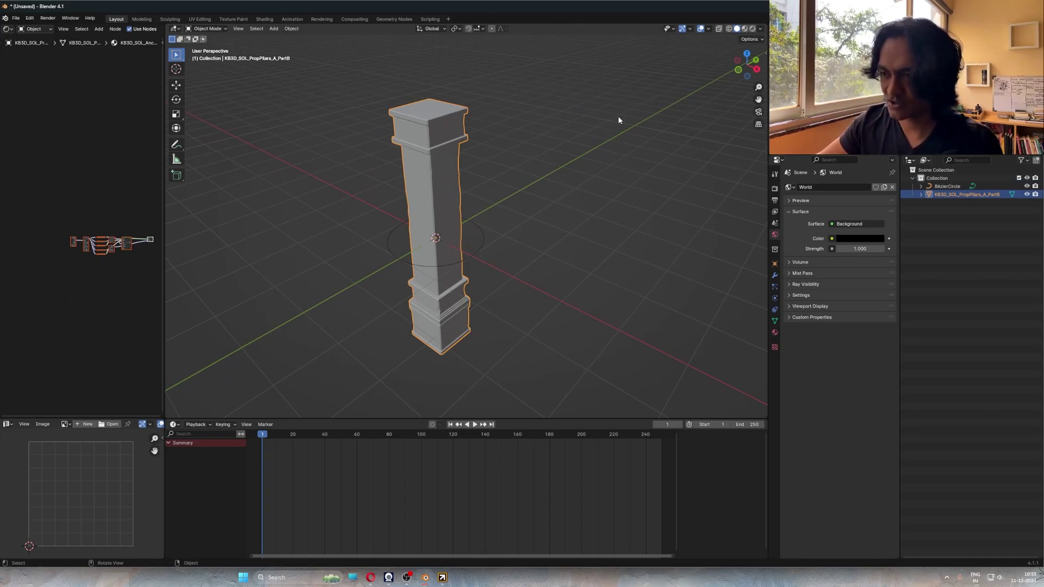
key("s")
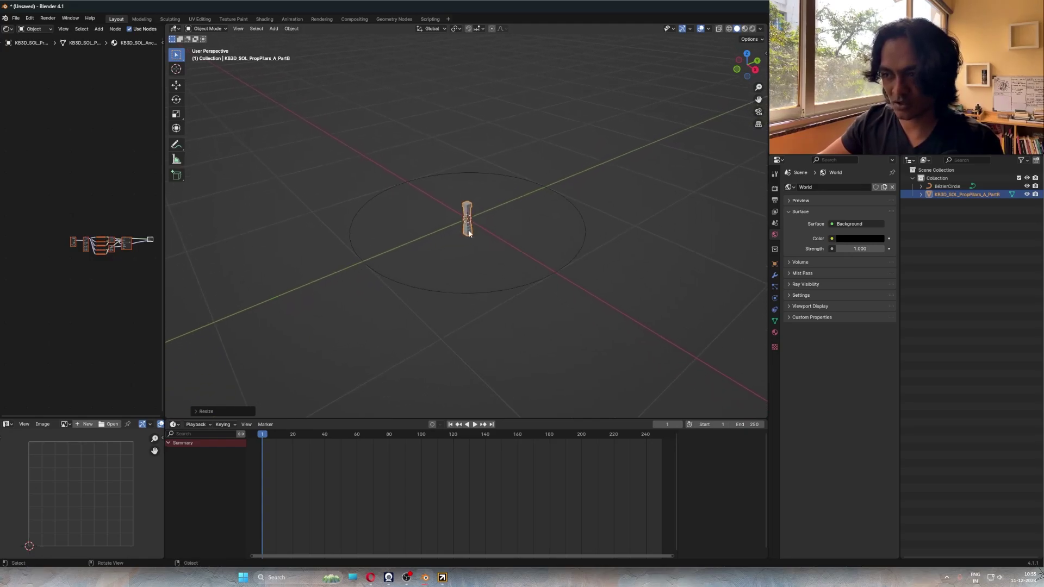
left_click(579, 211)
left_click(469, 226)
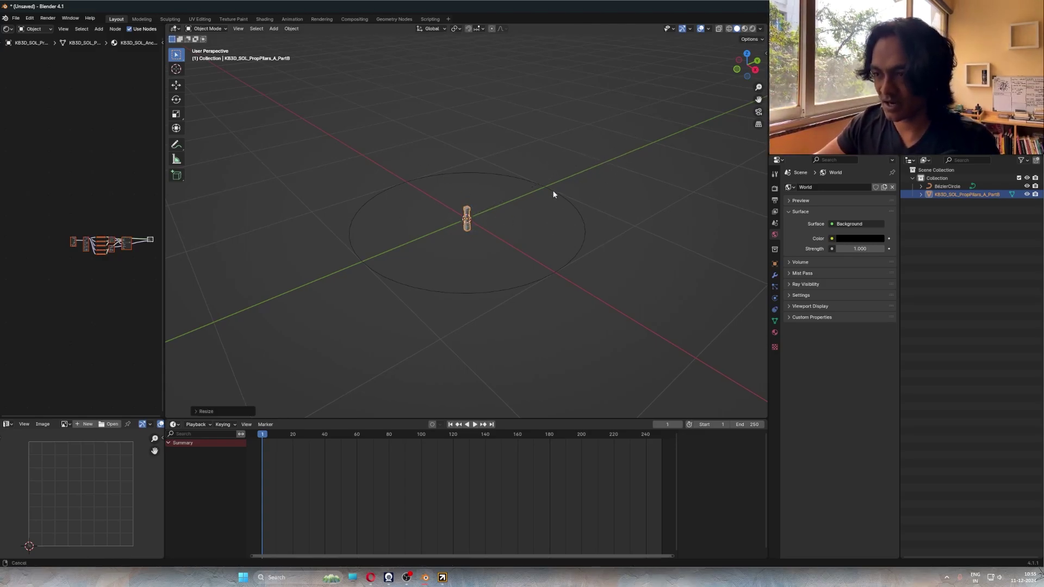
Apply the pillar's scale
key("ctrl+a")
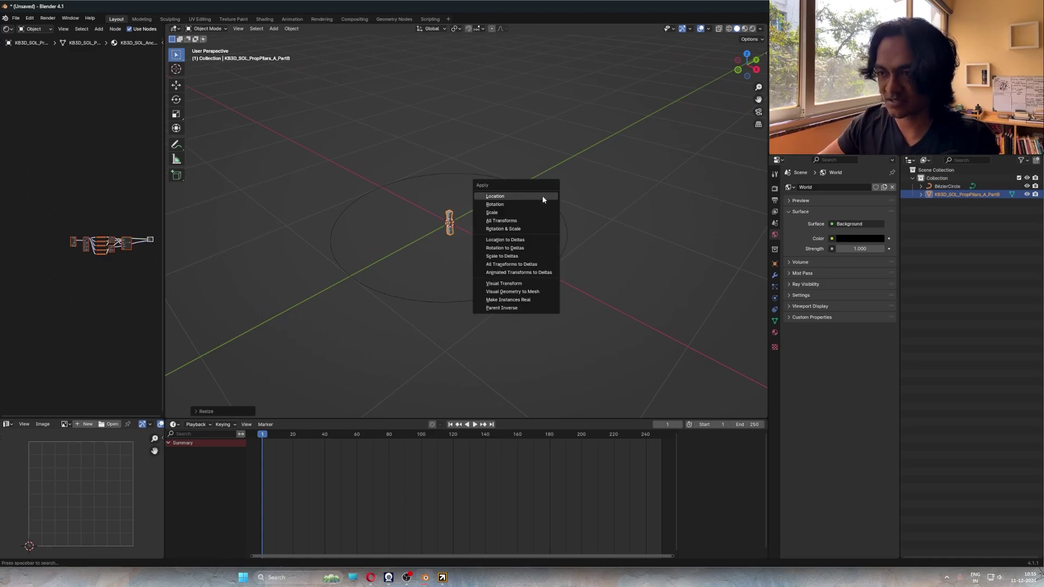
left_click(523, 212)
middle_click_drag(523, 213, 445, 245)
left_click(445, 245)
Add an Array modifier to the pillar with a fixed count of 50
left_click(774, 275)
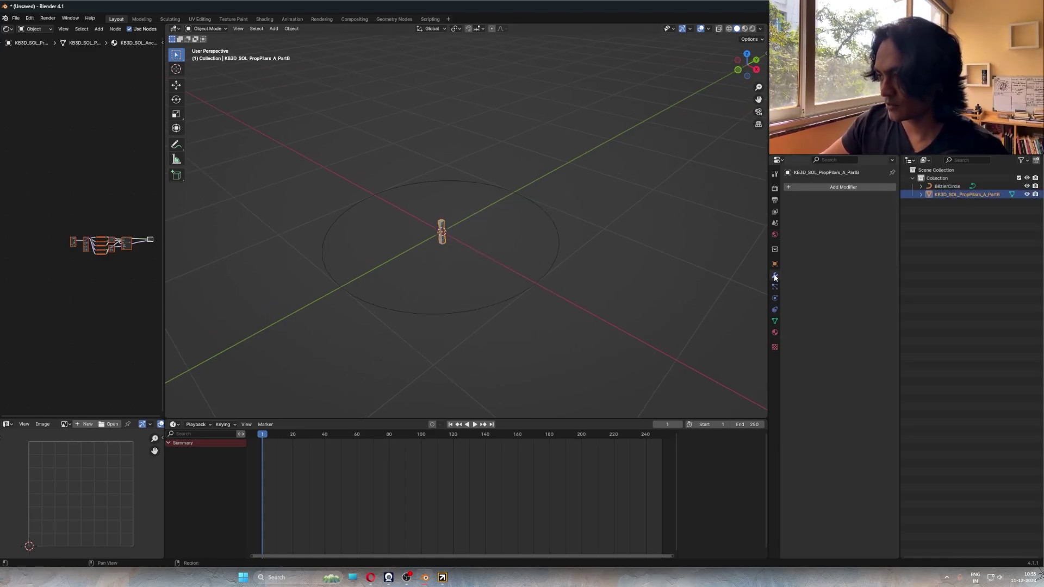
left_click(806, 187)
type("arra")
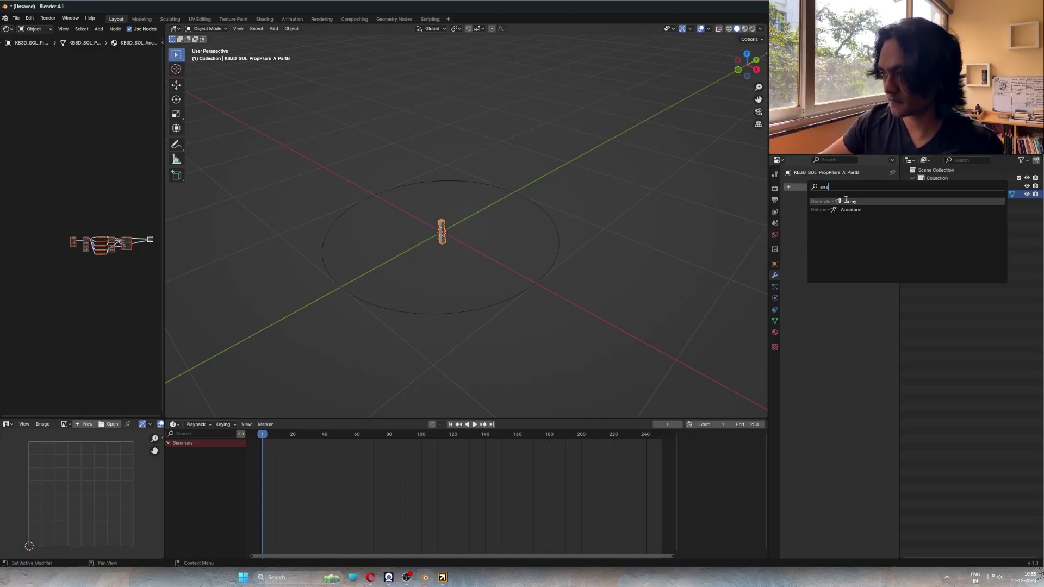
left_click(846, 200)
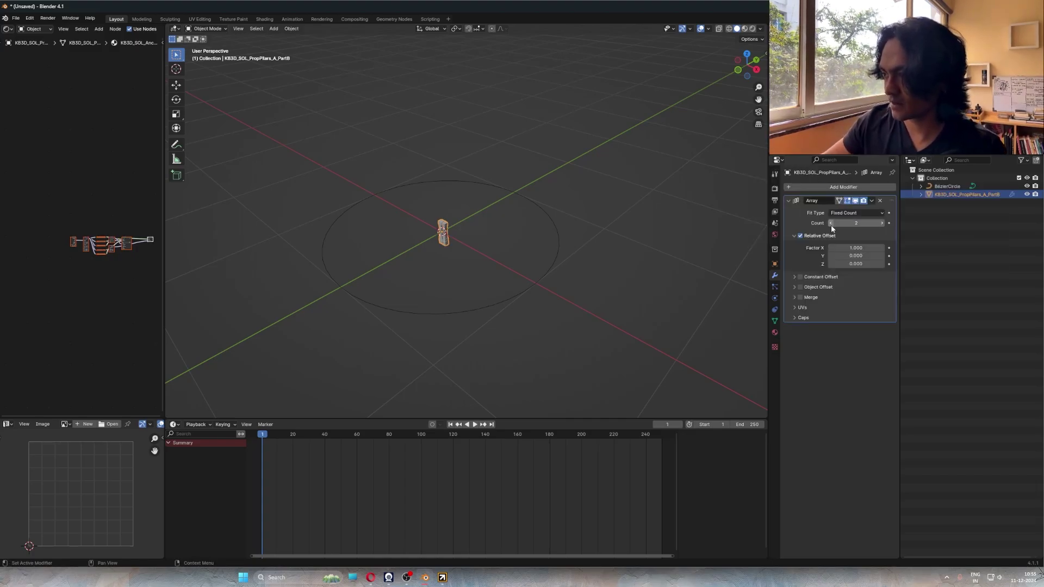
type("40")
key("Return")
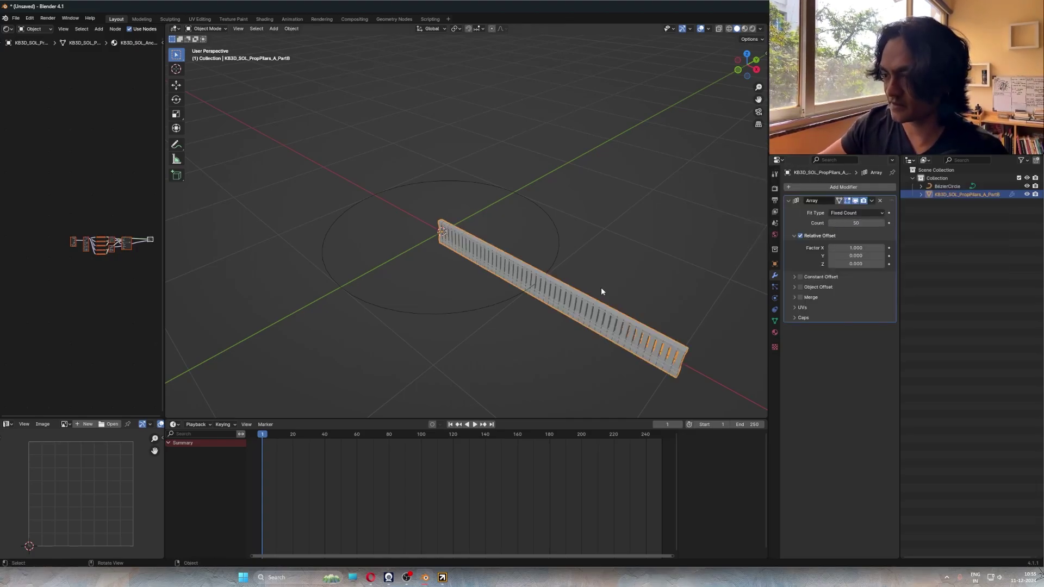
middle_click_drag(542, 261, 705, 251)
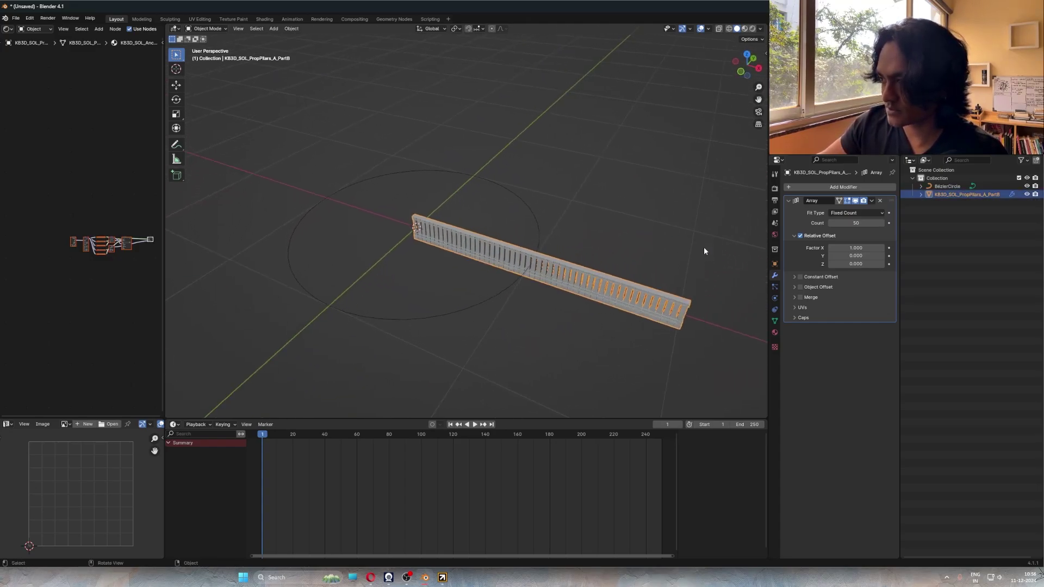
Add a Curve modifier to the pillar array with the Bezier circle as its curve object
left_click(814, 187)
type("curv")
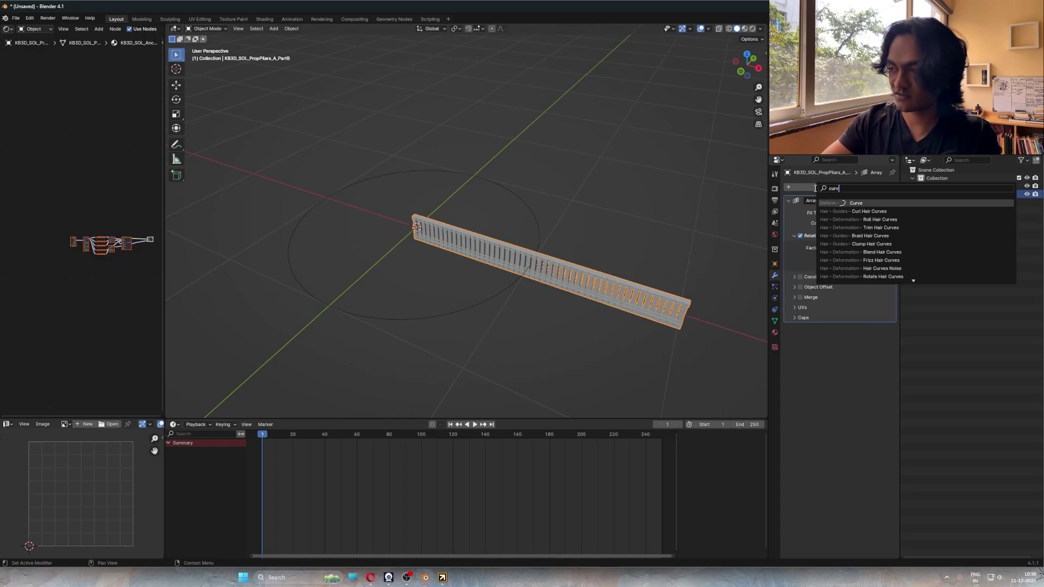
left_click(858, 203)
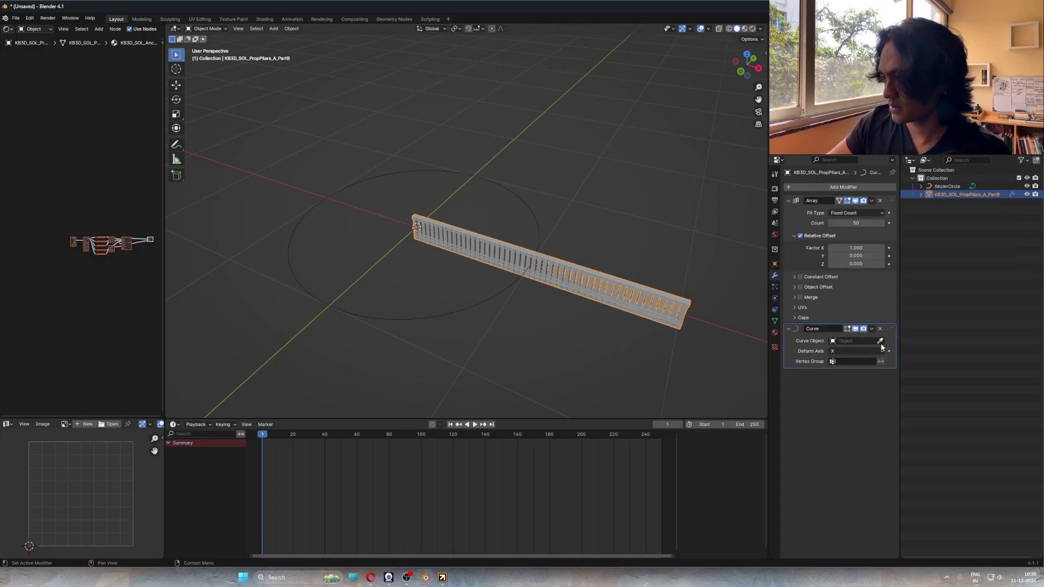
left_click(392, 315)
middle_click_drag(365, 221, 459, 194)
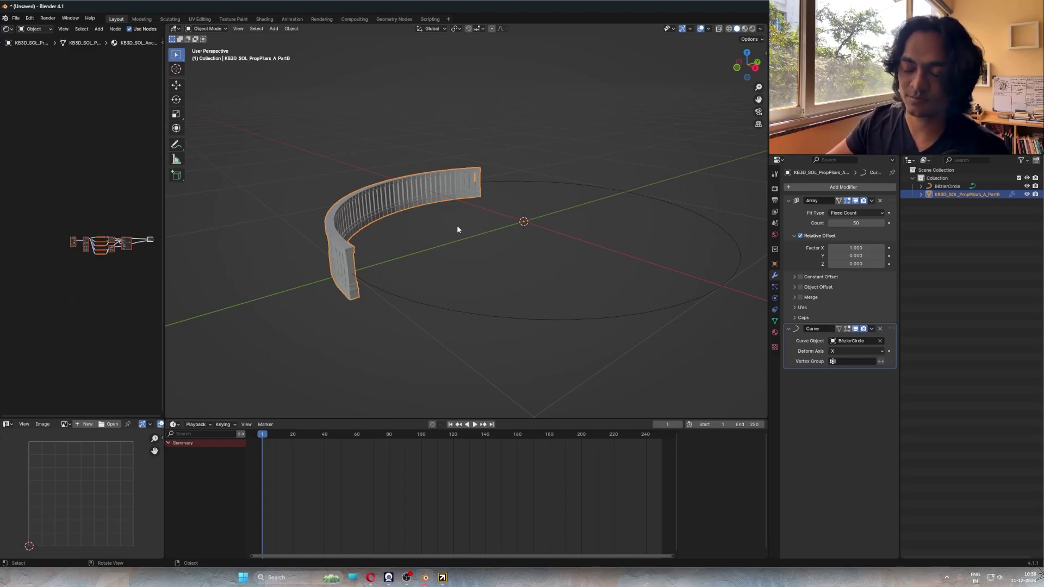
middle_click_drag(456, 229, 467, 251)
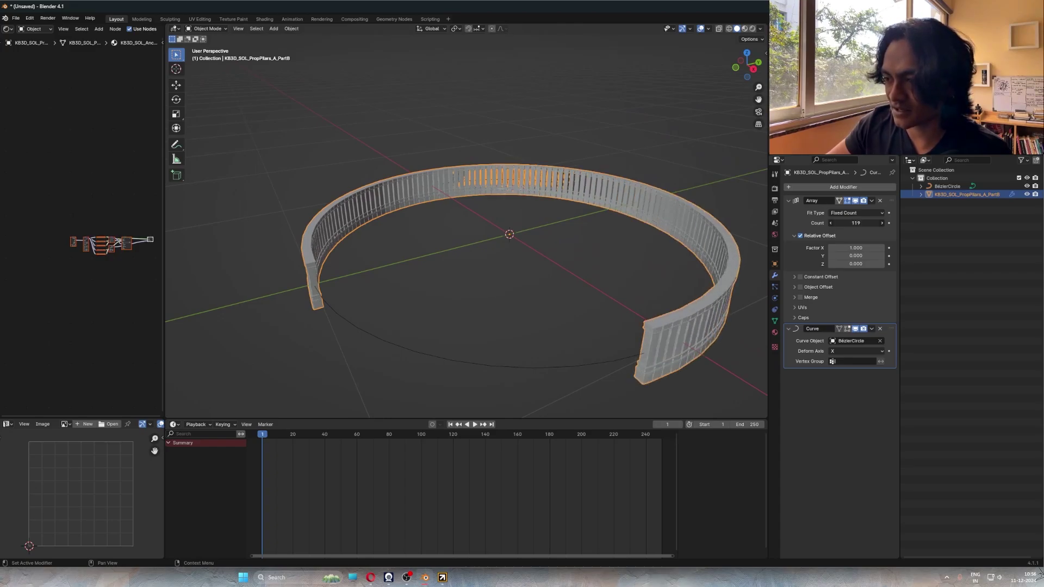
Adjust the pillar array's count so the ring follows most of the Bezier circle but leaves a wide opening
left_click_drag(856, 223, 880, 223)
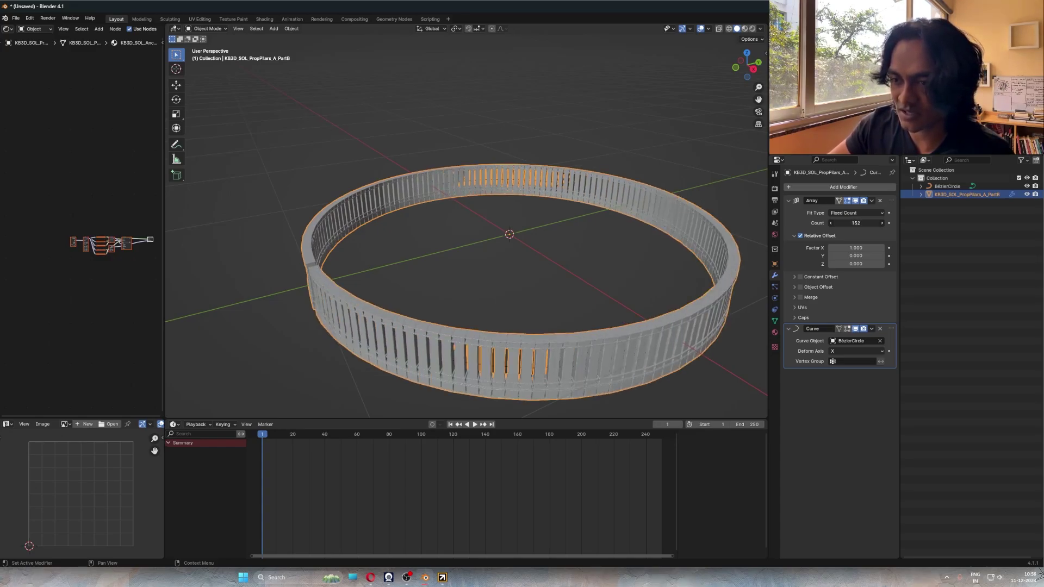
left_click_drag(855, 223, 852, 223)
middle_click_drag(549, 218, 636, 236)
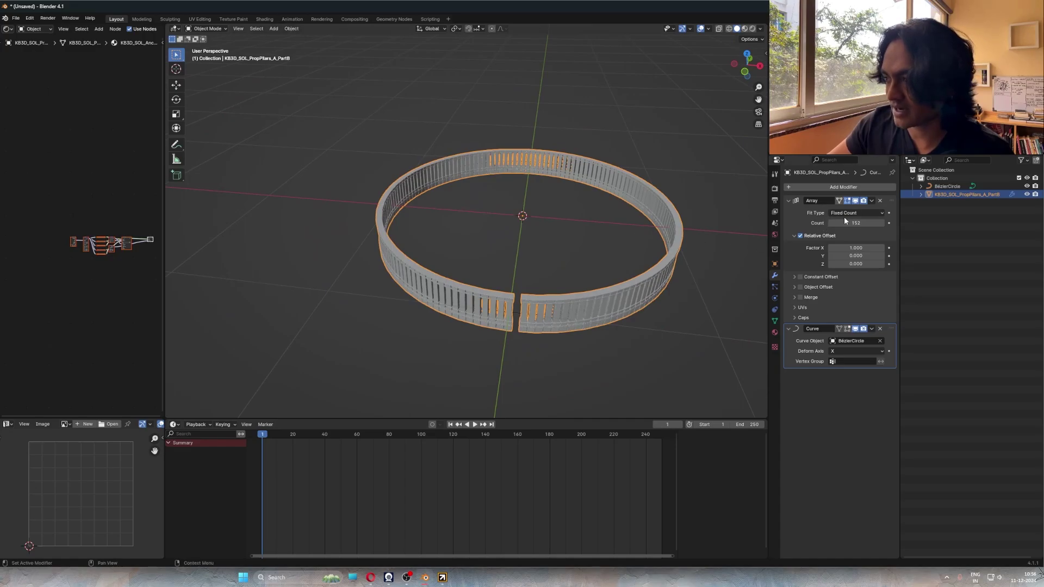
left_click_drag(856, 223, 837, 223)
middle_click_drag(603, 235, 555, 305)
left_click(543, 246)
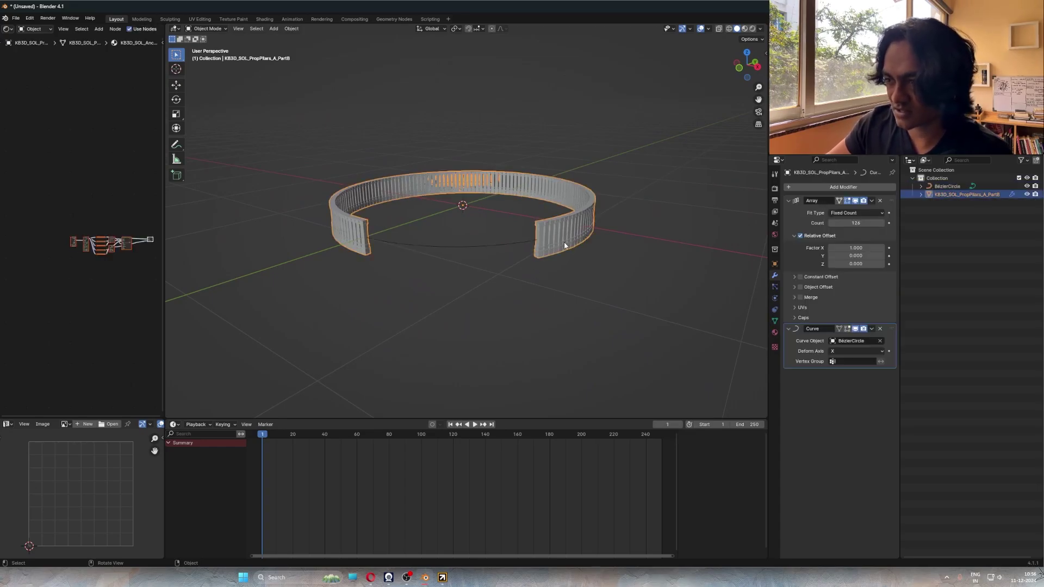
middle_click_drag(543, 246, 577, 263)
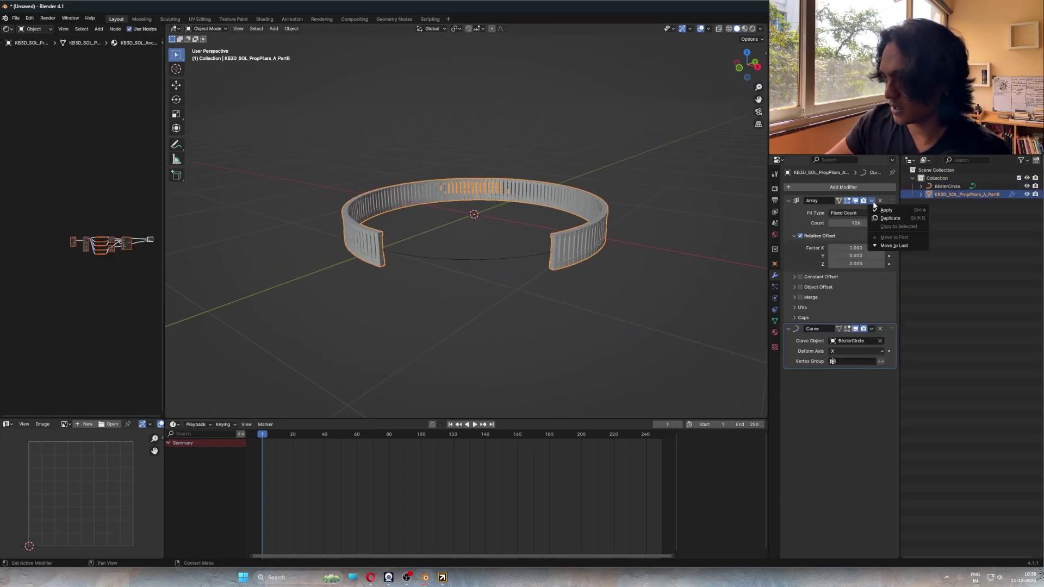
left_click(884, 210)
left_click(873, 201)
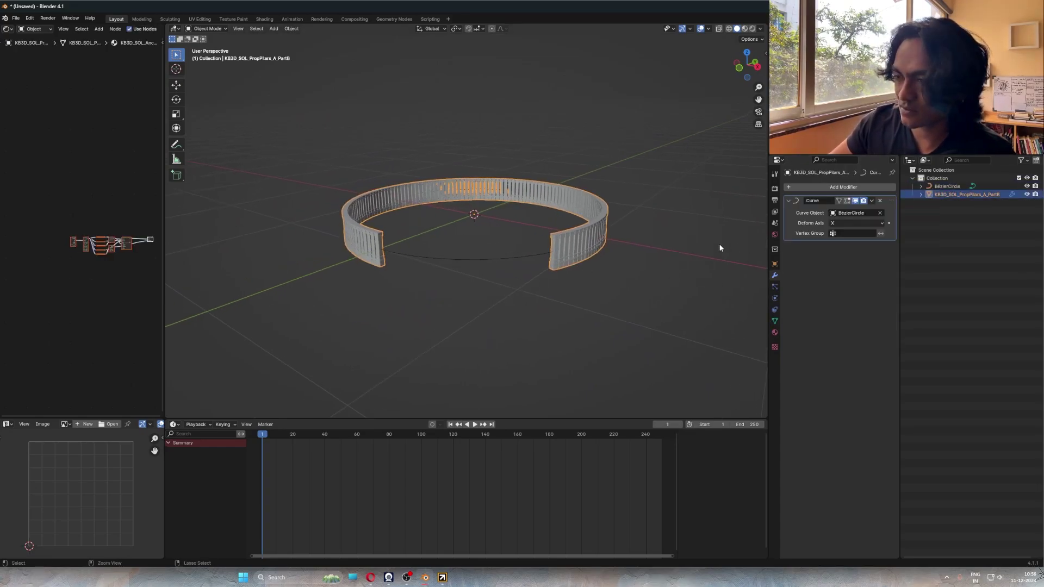
key("ctrl+z")
Convert the curved pillar ring, including its Array and Curve modifiers, to a mesh
right_click(483, 201)
mouse_move(448, 228)
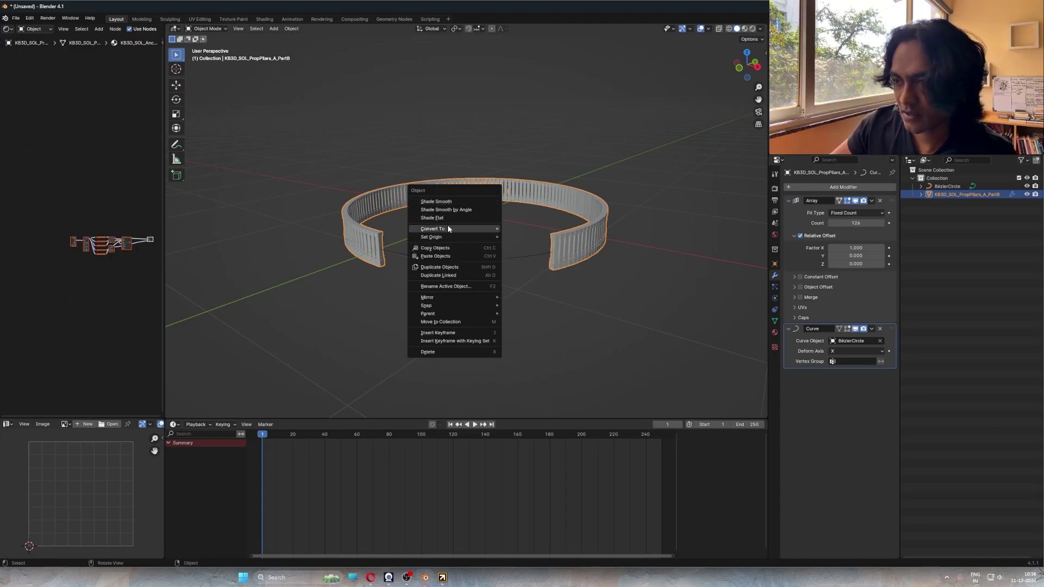
left_click(537, 240)
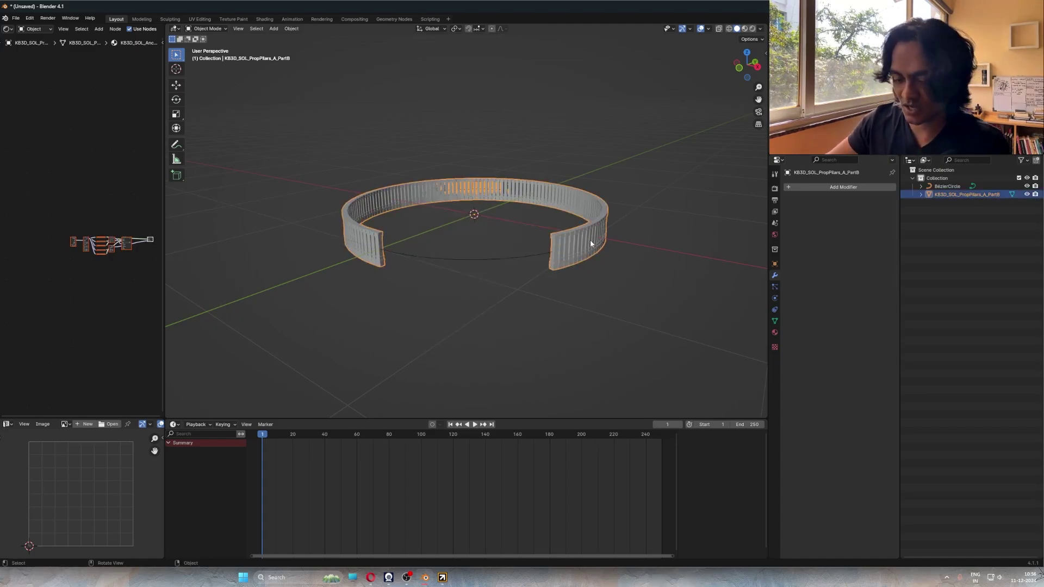
Make a linked duplicate of the pillar ring and raise it about 0.23 m along Z, stacked on the original
middle_click_drag(591, 244, 542, 246)
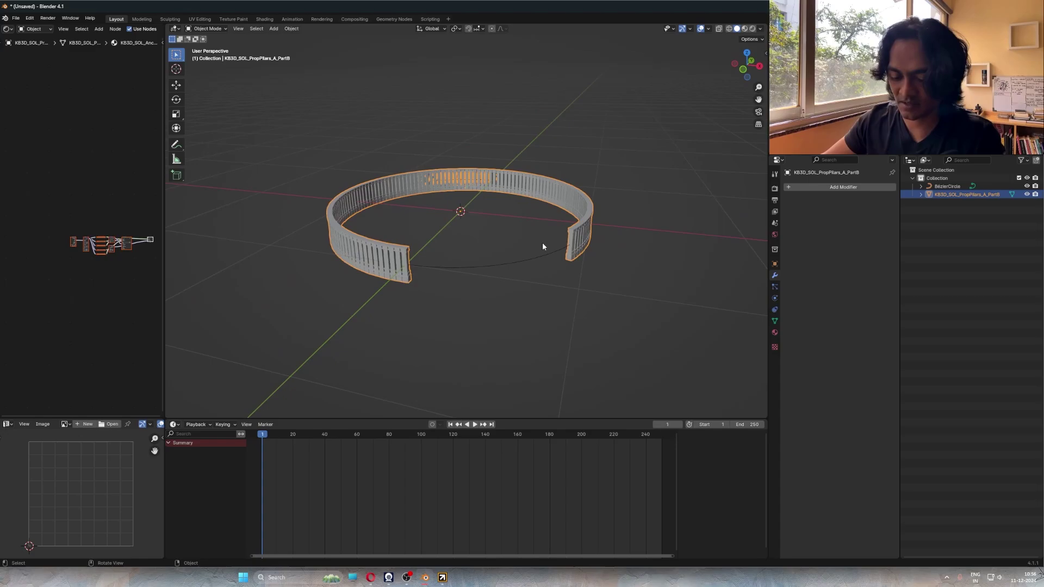
key("shift+d")
key("z")
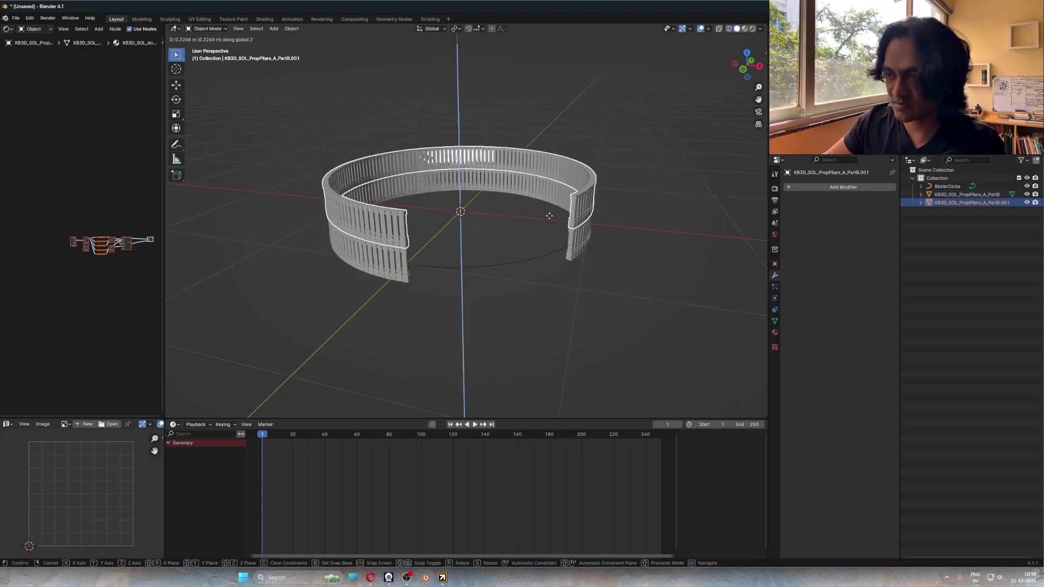
left_click(550, 217)
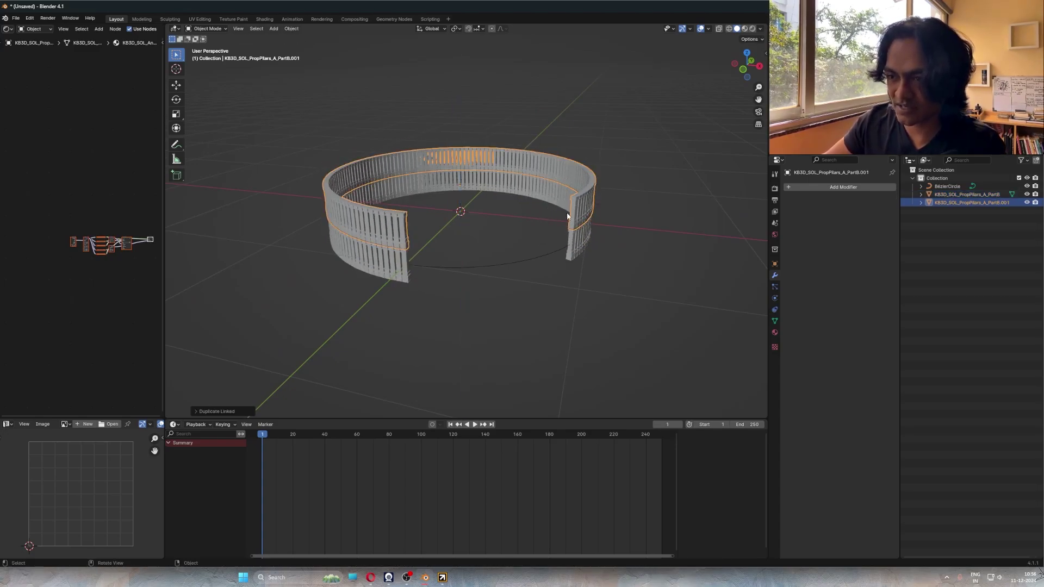
Resize and rotate the upper ring about the Z axis, and move it off-centre from the lower ring
left_click(655, 208)
key("r")
key("z")
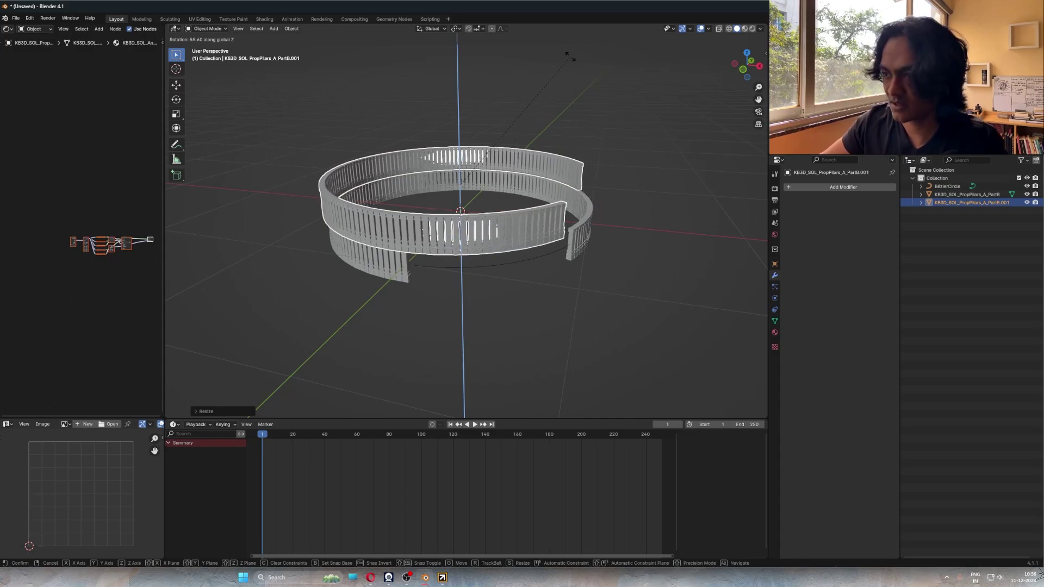
left_click(621, 102)
key("g")
left_click(603, 88)
Make three more linked duplicates of the pillar ring and place them staggered around the existing rings
key("alt+d")
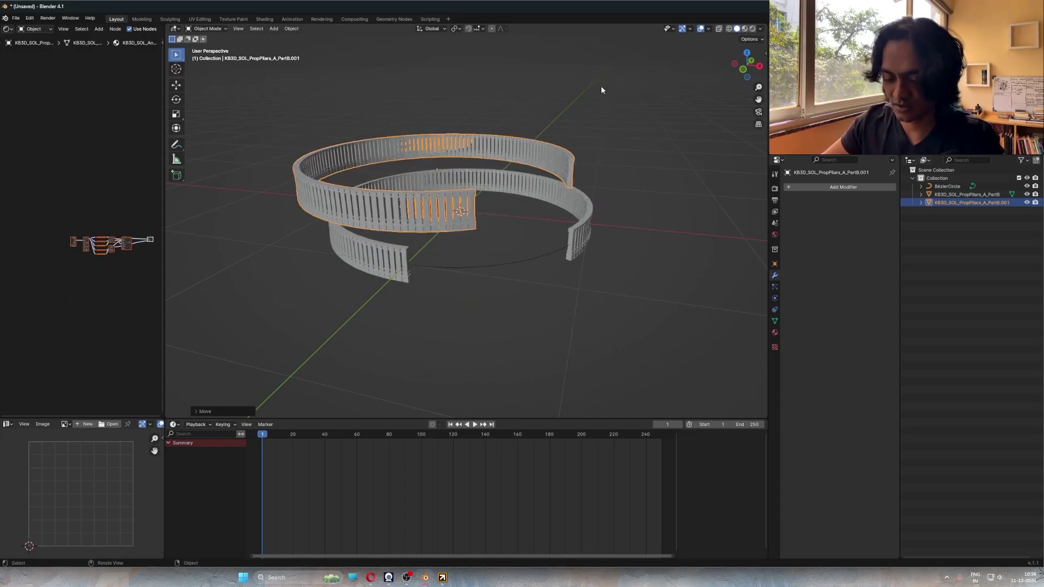
left_click(624, 89)
key("alt+d")
left_click(613, 110)
key("alt+d")
left_click(589, 139)
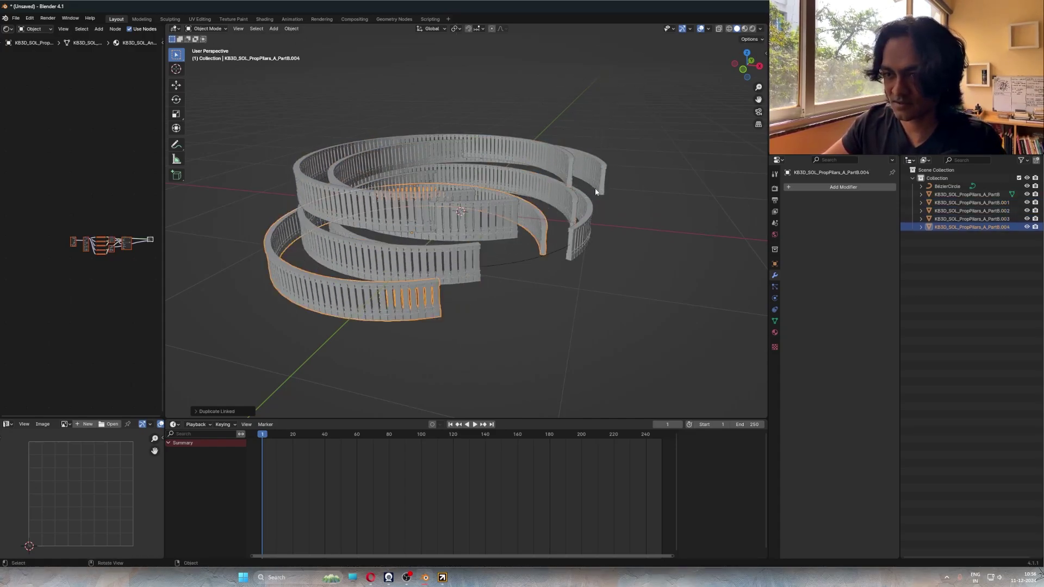
middle_click_drag(589, 140, 510, 181)
scroll(524, 140, "up", 5)
middle_click_drag(524, 141, 441, 185)
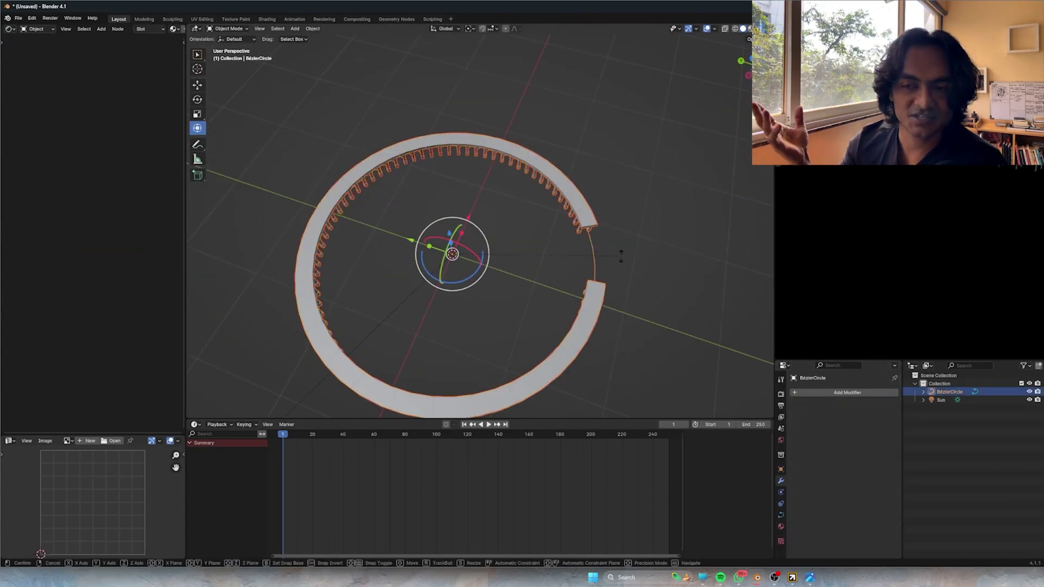
Rotate the entrance-module ring around the circle and scale the hallway ring in the horizontal plane
middle_click_drag(617, 251, 505, 283)
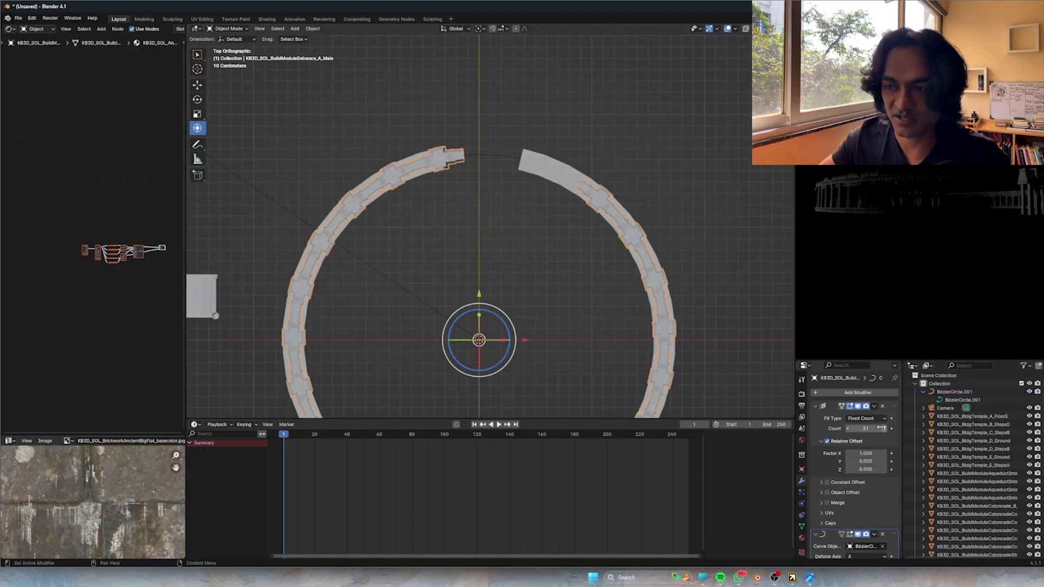
key("r")
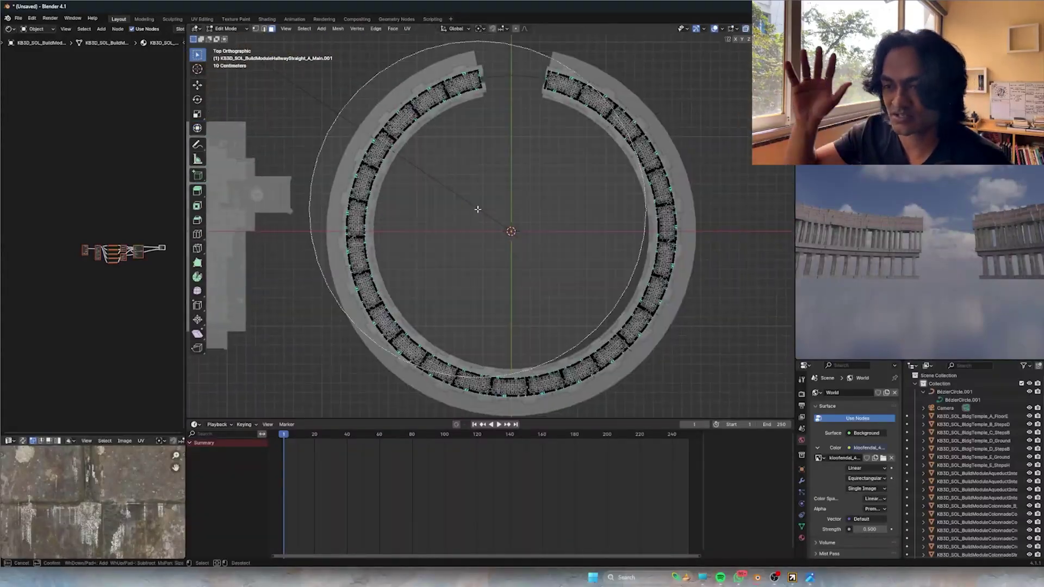
key("Tab")
key("s")
key("shift+z")
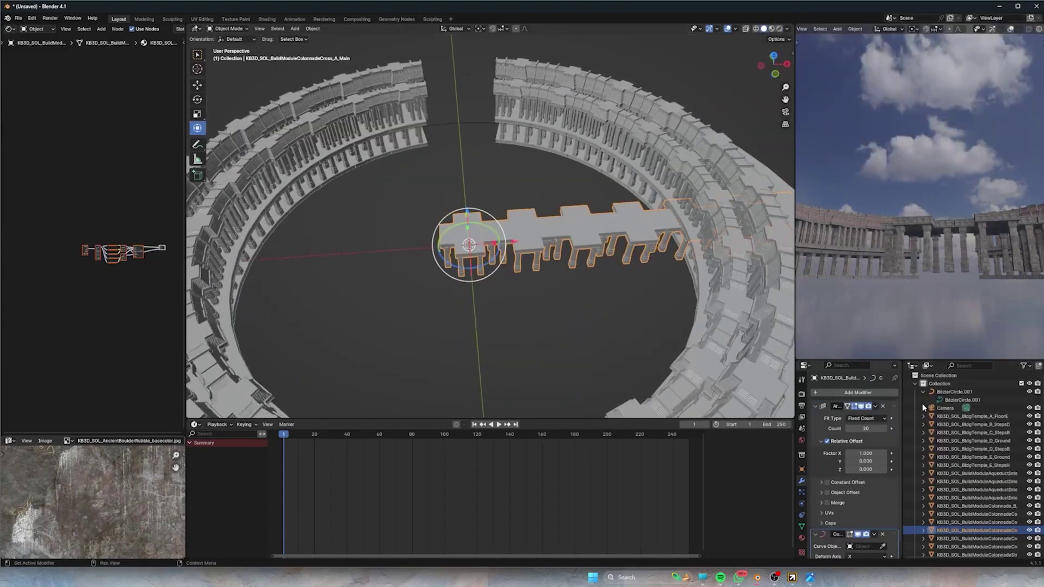
Wrap the 20-count colonnade array around the Bezier circle and stack resized hallway rings with it
key("r")
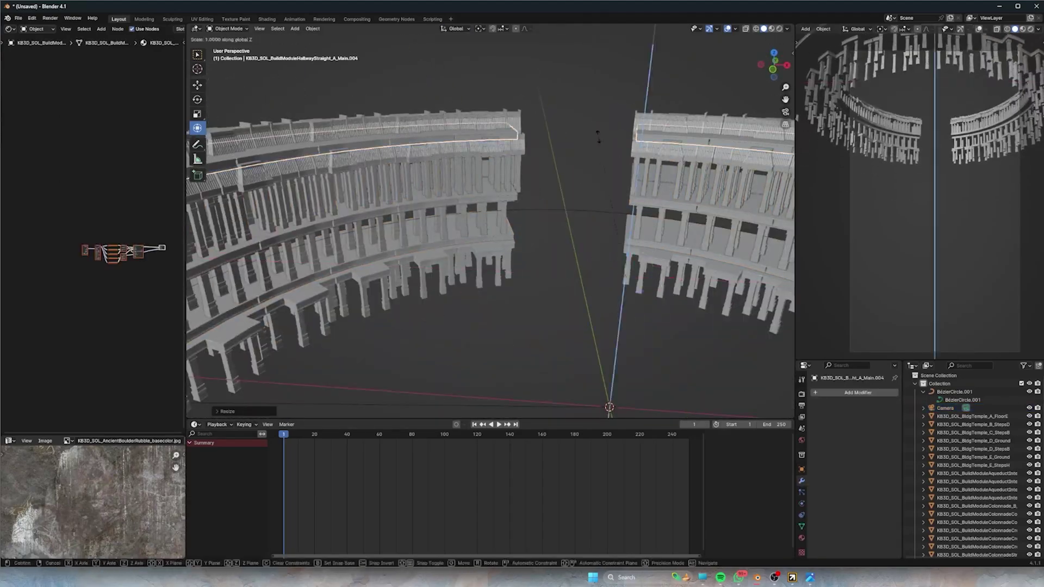
left_click_drag(561, 121, 561, 119)
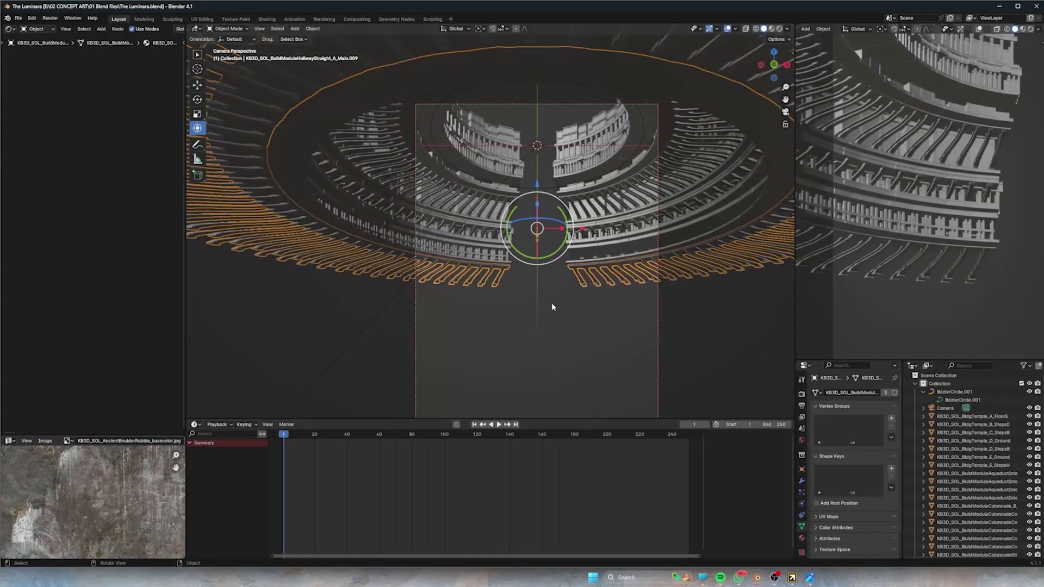
middle_click_drag(516, 321, 559, 255, "ctrl")
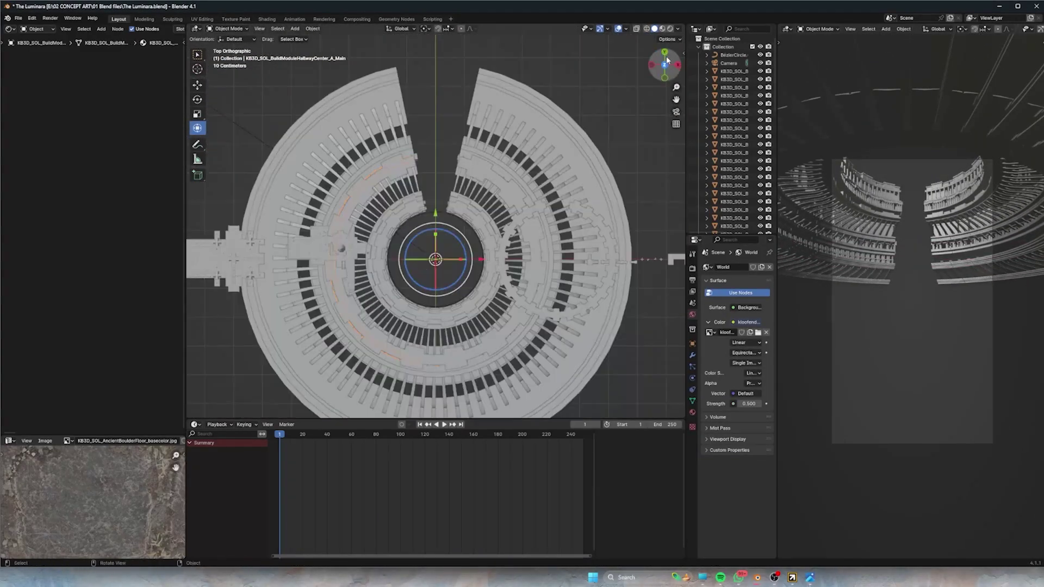
Rotate the hallway-centre ring about Z and scale the lower hallway rings in the horizontal plane
key("r")
key("z")
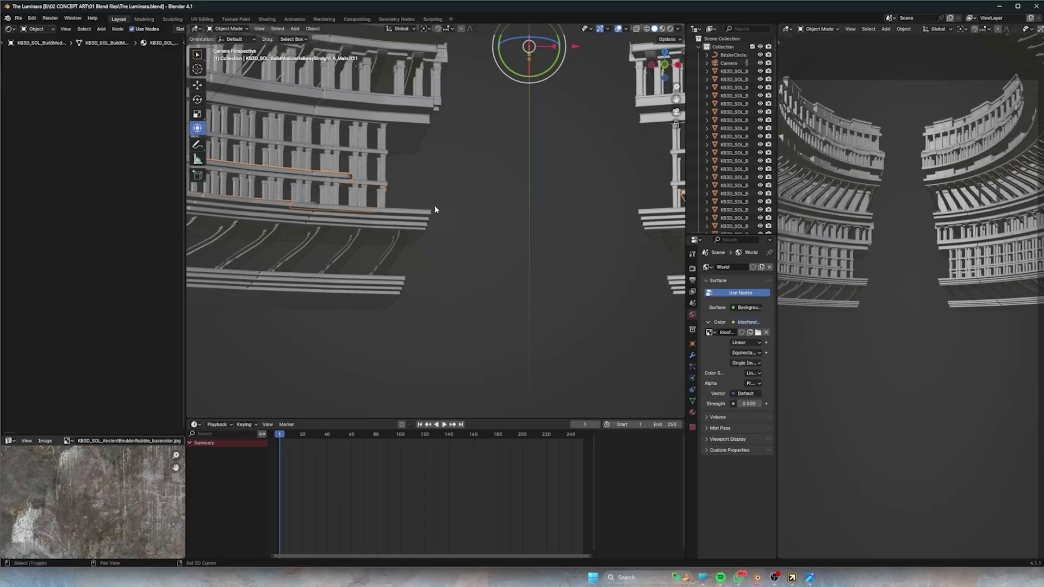
key("s")
key("shift+z")
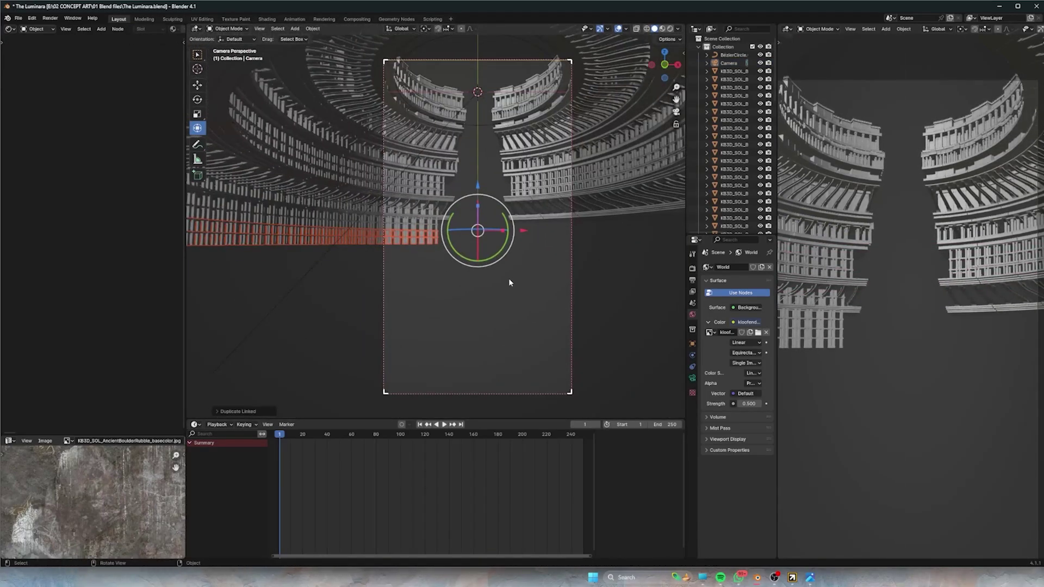
Move the camera vertically, tilt it about its local X axis and pull it back along its local Z axis
key("g")
key("z")
left_click(549, 352)
scroll(549, 352, "down", 3)
key("r")
key("x")
key("x")
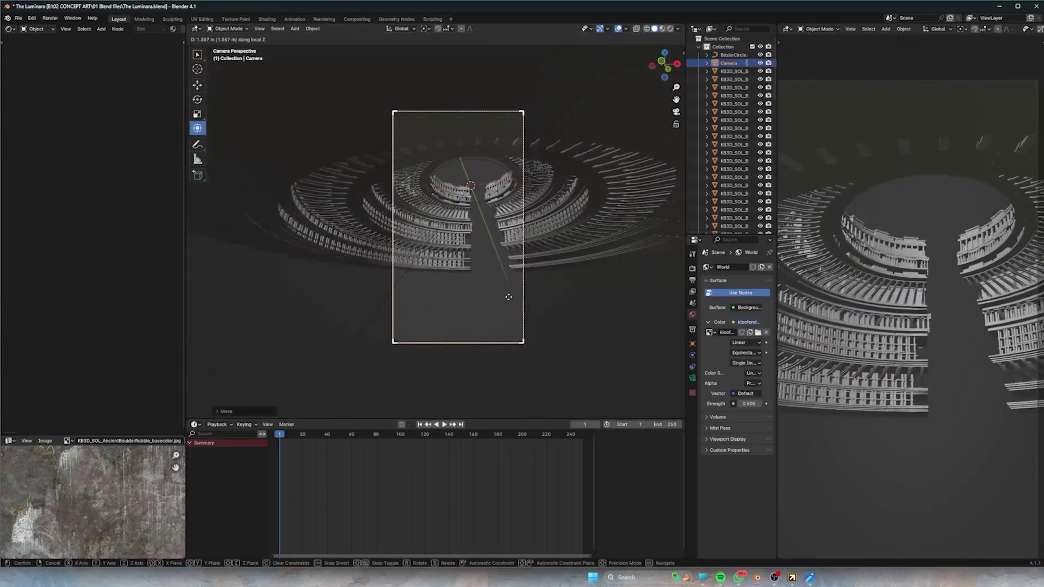
left_click(566, 298)
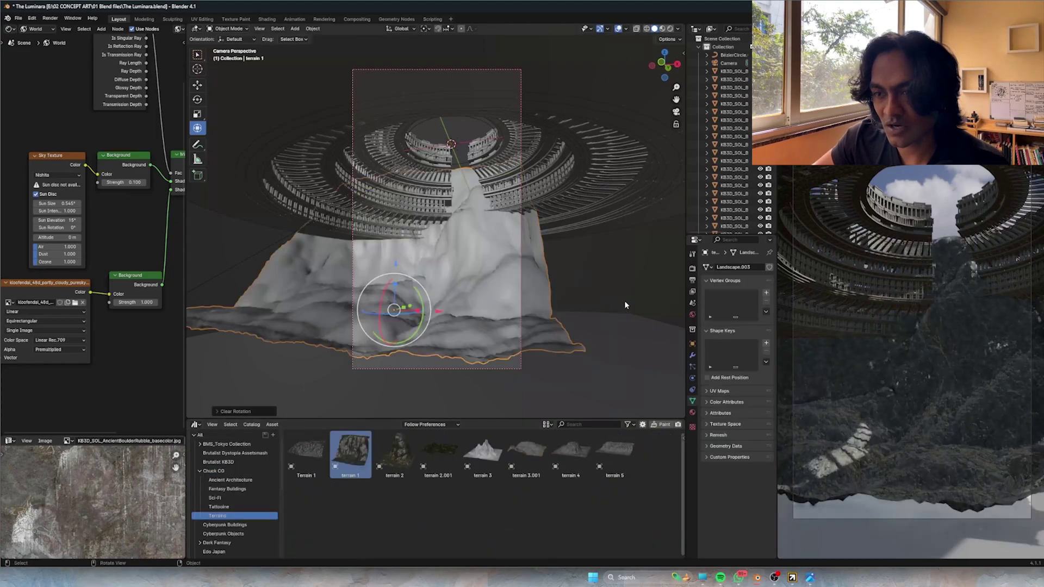
Move terrain 1 vertically into place below the rings and delete one unneeded object
left_click(471, 289)
key("g")
key("z")
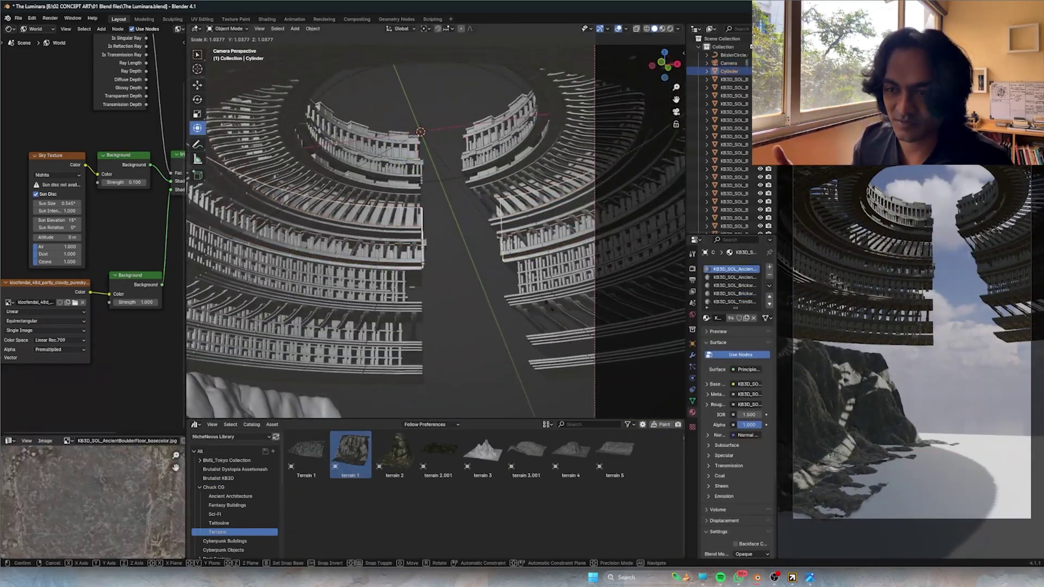
key("Delete")
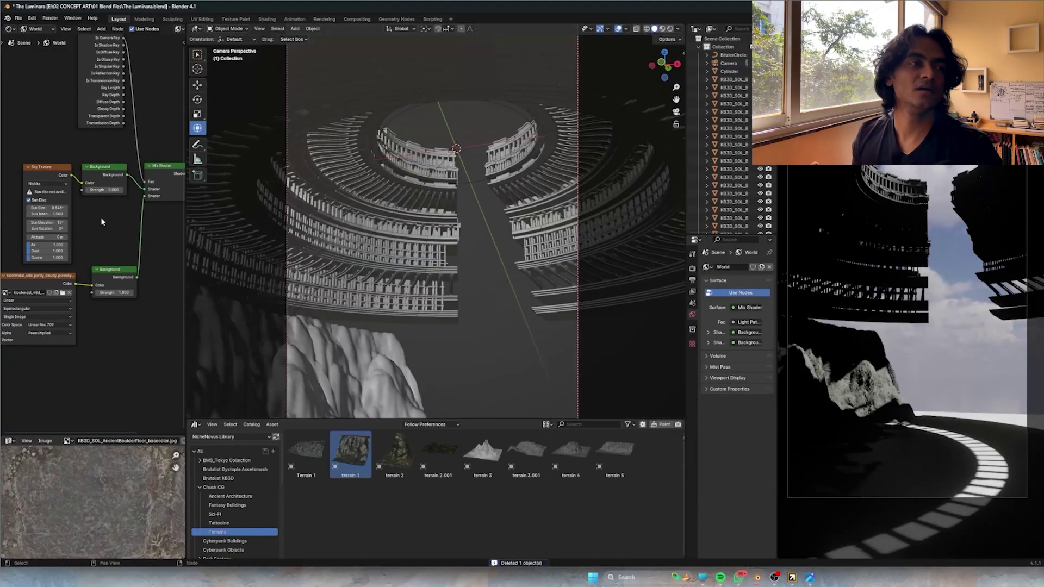
Stretch the cylinder along Z and duplicate it, scaling in the horizontal plane to enclose the rings
key("s")
key("z")
key("shift+d")
key("shift+z")
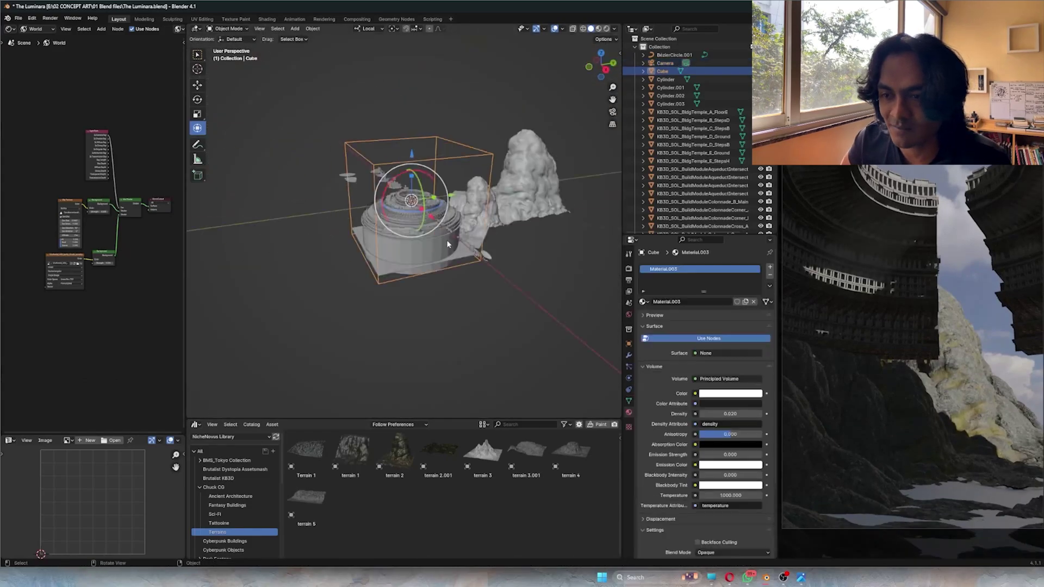
Open the Principled Volume density of the large cube's material for editing
middle_click_drag(499, 258, 505, 261)
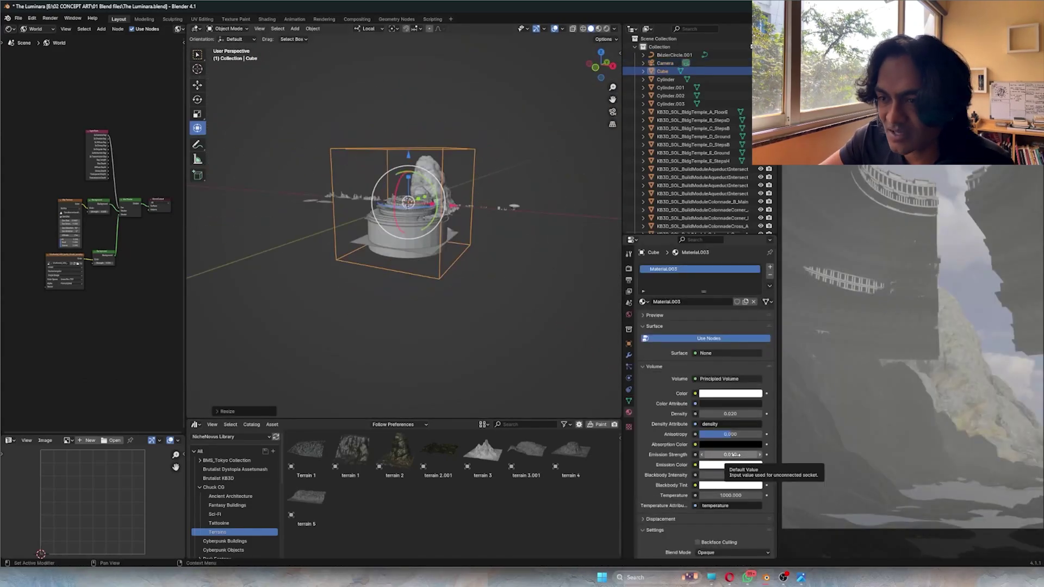
left_click(738, 413)
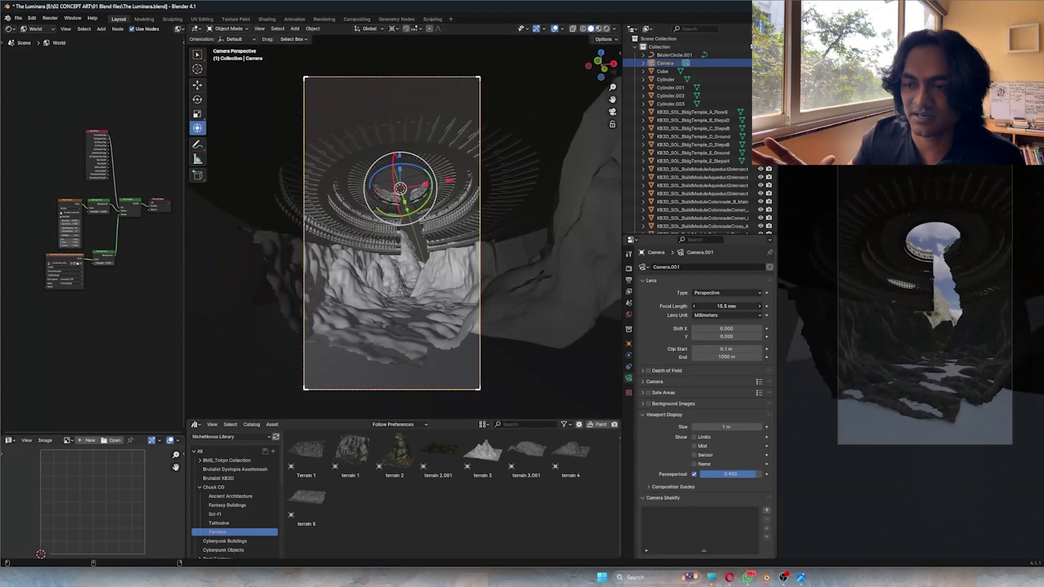
Place terrain 3.001 as the ground beneath the rings, adjusting its height and rotating it about Z
key("s")
right_click(403, 248)
left_click(402, 381)
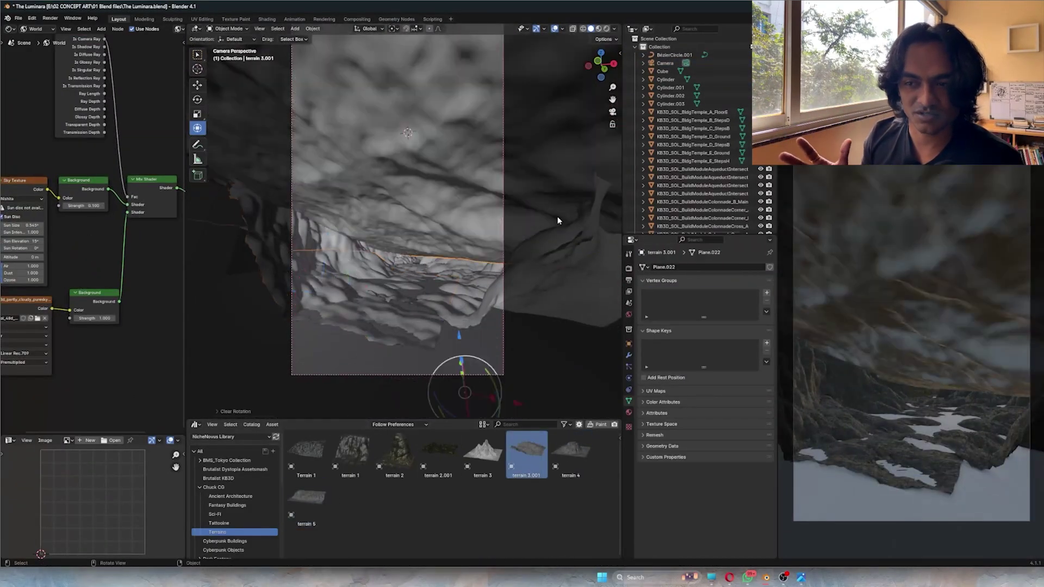
key("g")
key("z")
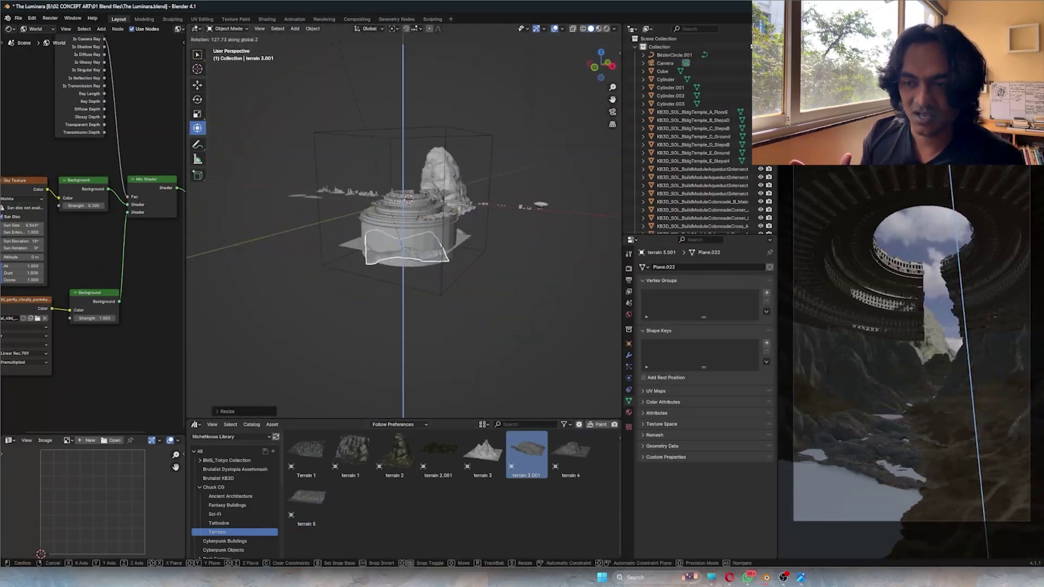
left_click(471, 273)
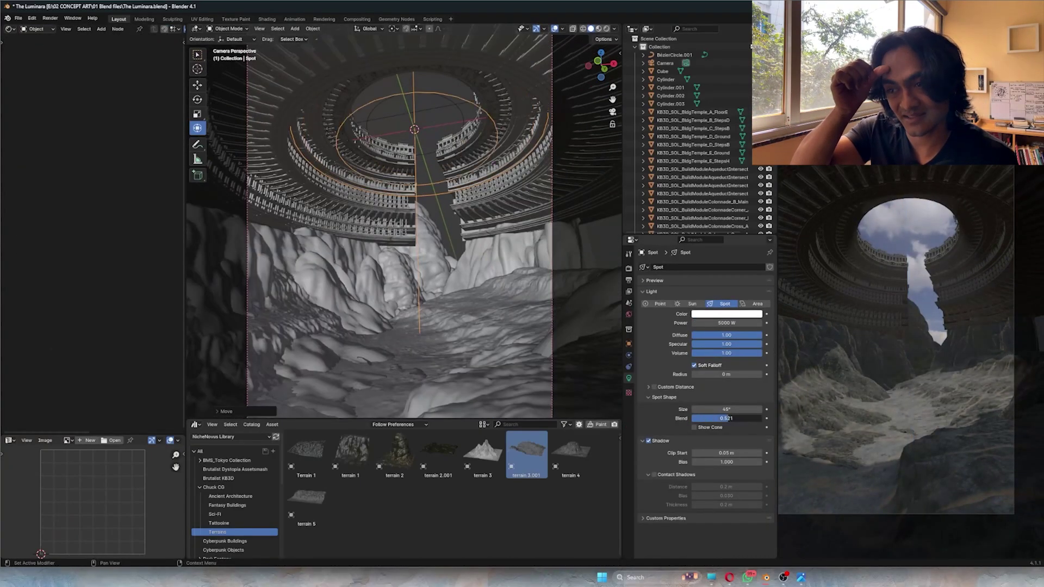
Duplicate the volume cube around the structure and clear its material's density value
right_click(519, 218)
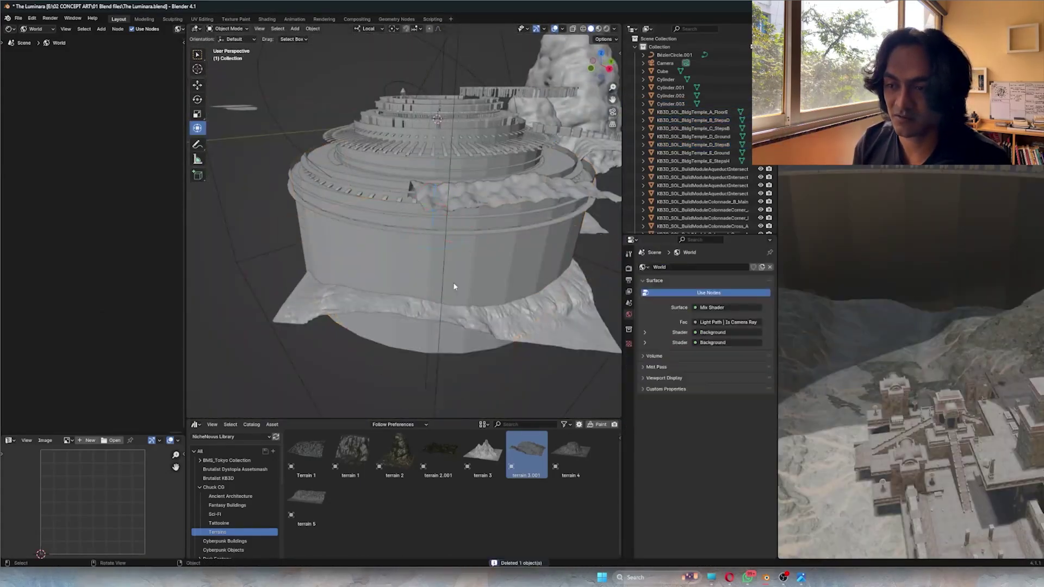
key("shift+d")
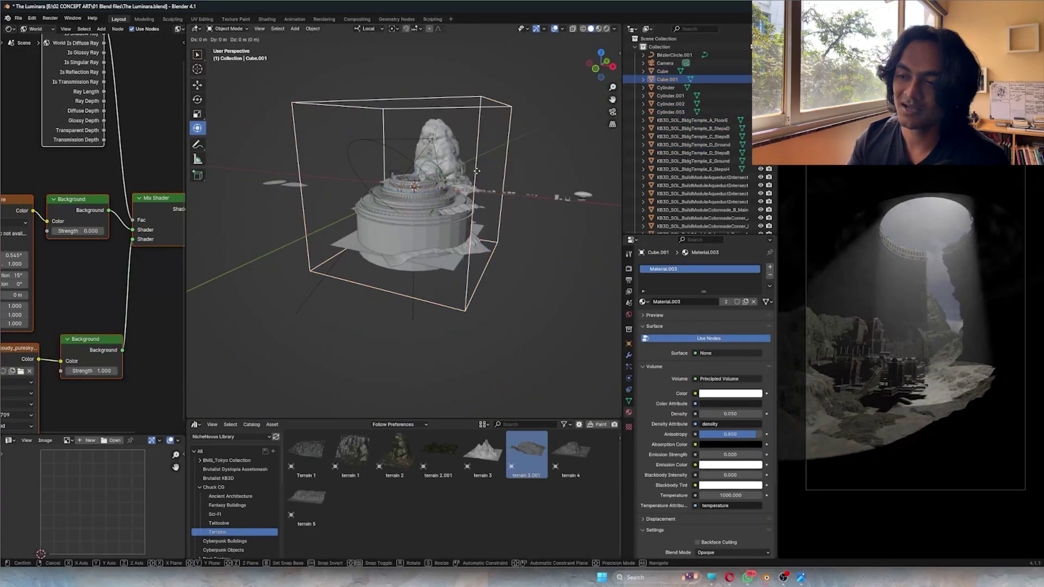
double_click(739, 414)
key("BackSpace")
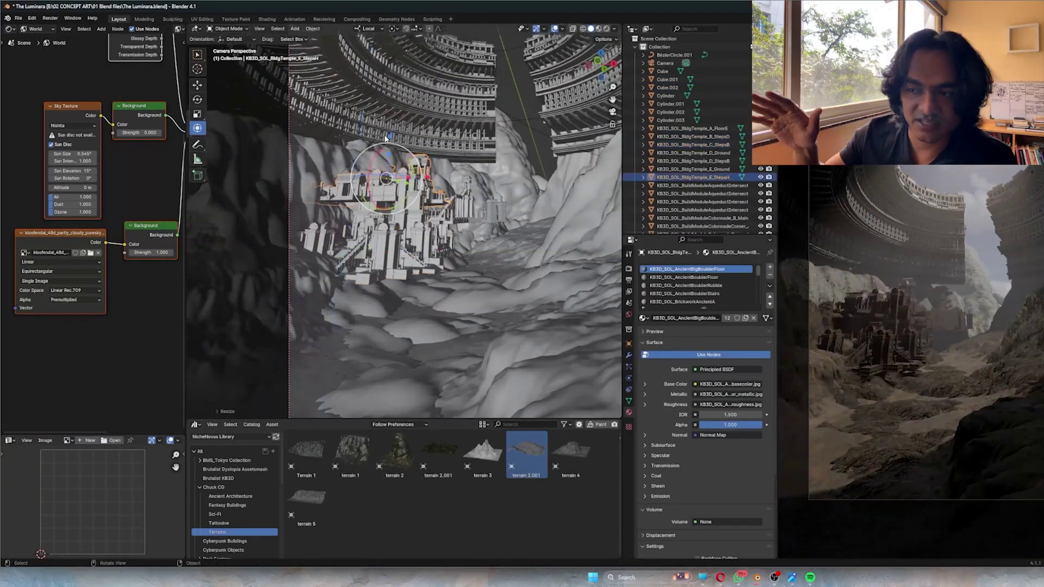
Reposition the upper temple building by the cliff and move the duplicated sandstone rock along Z
left_click_drag(385, 139, 402, 220)
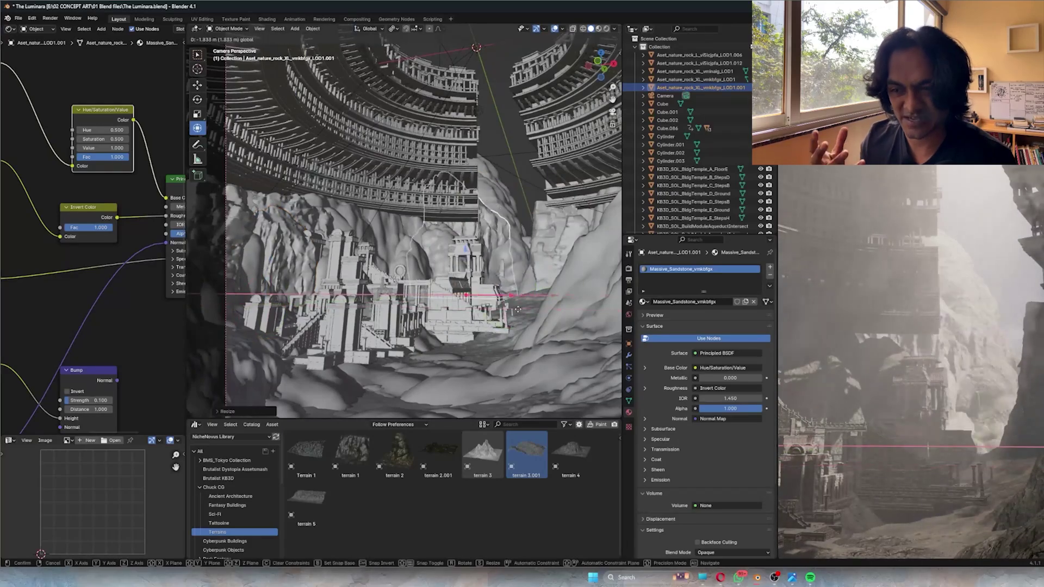
key("z")
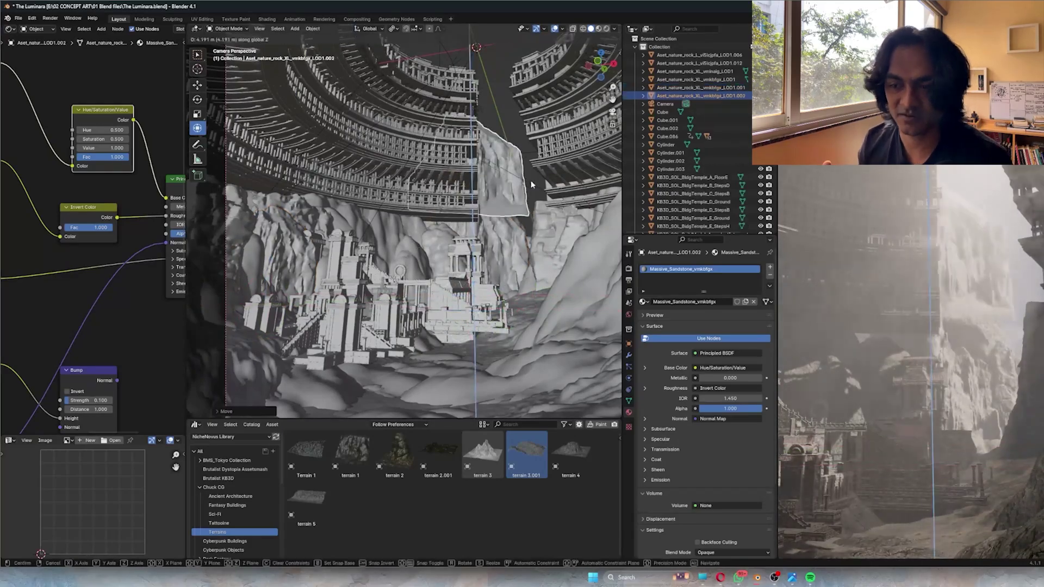
left_click(518, 239)
middle_click_drag(518, 239, 490, 261)
Duplicate the massive sandstone rock outside the rings to build up the cliff wall, scaling the copy
key("shift+d")
key("s")
left_click(519, 290)
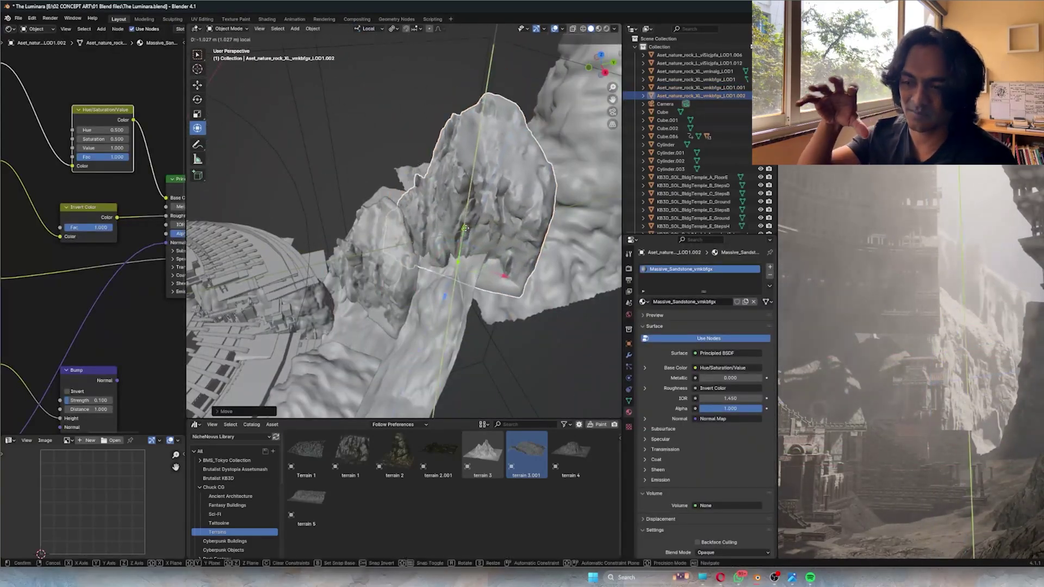
key("shift+d")
left_click(543, 299)
key("KP_0")
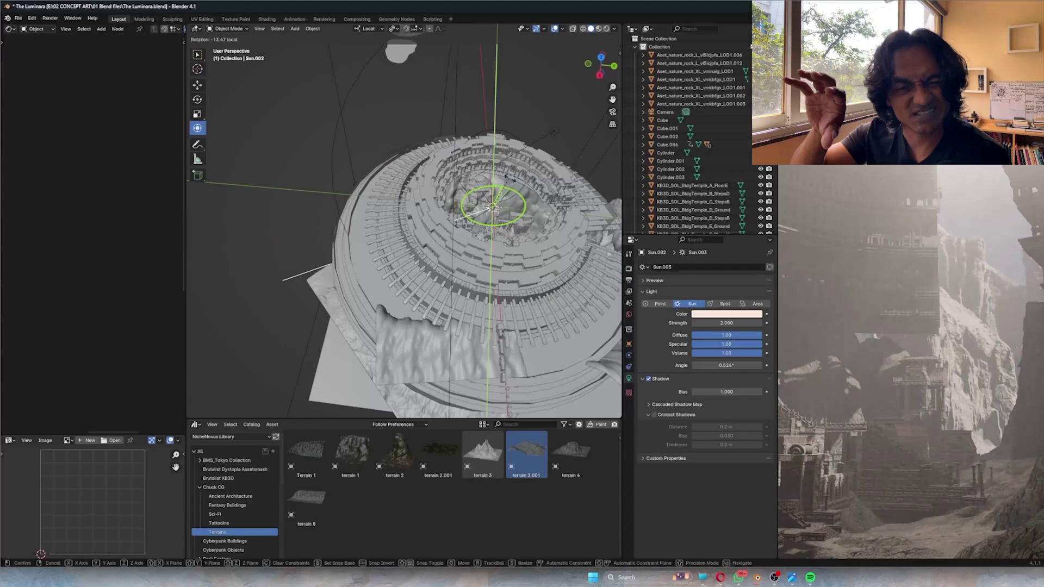
Rotate the Sun.002 light above the rings and adjust its strength
left_click_drag(505, 198, 500, 212)
left_click_drag(727, 323, 731, 322)
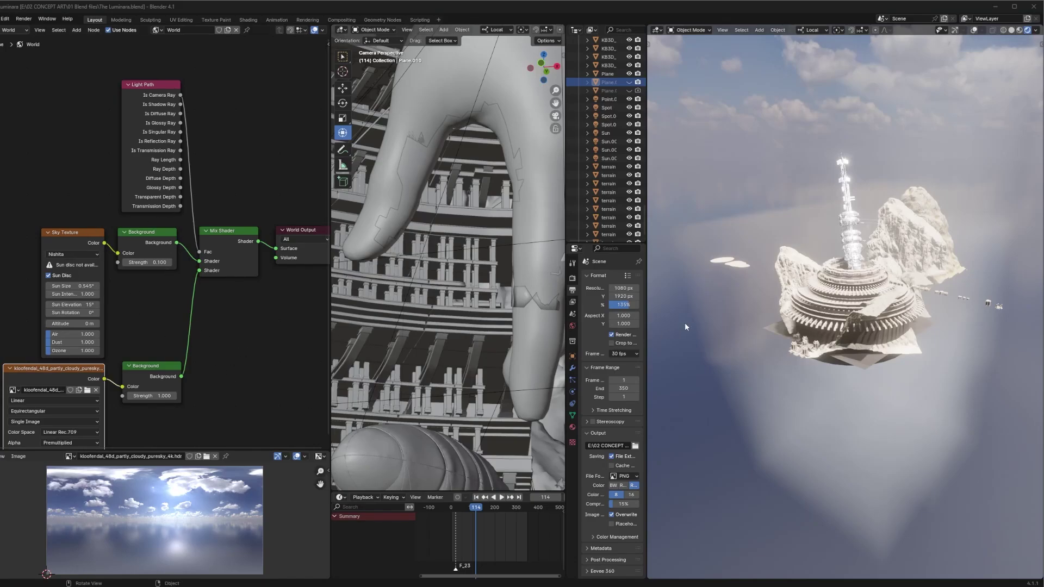
Examine the world shader's Light Path mix of Sky Texture and HDRI backgrounds, plus the HDRI image and fog volume around the structure
mouse_move(822, 326)
middle_mouse_down()
mouse_move(836, 315)
mouse_move(860, 340)
mouse_move(829, 329)
mouse_move(854, 334)
mouse_move(838, 334)
middle_mouse_up()
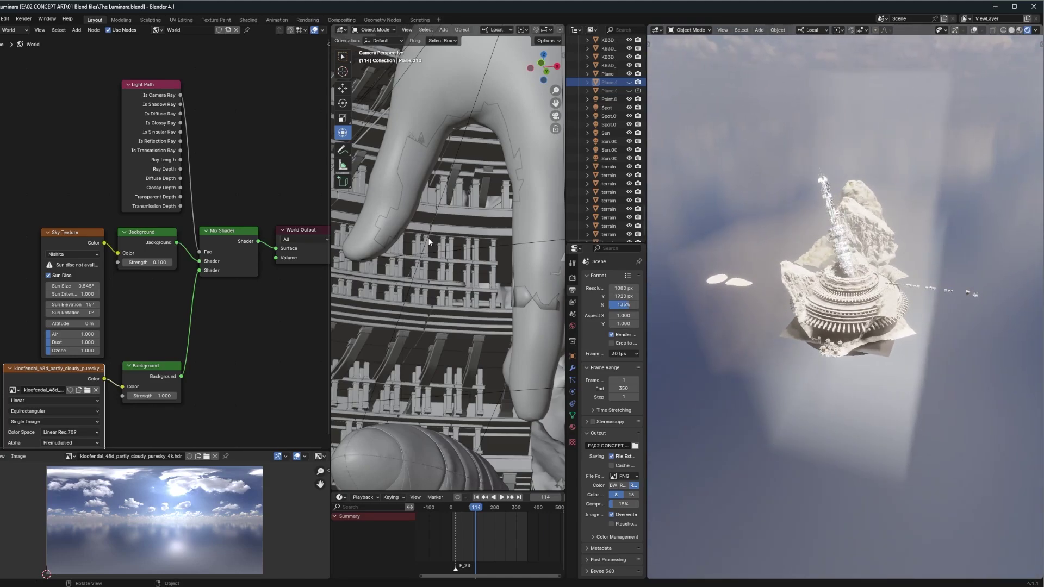
middle_click_drag(253, 339, 234, 305)
scroll(235, 307, "down", 1)
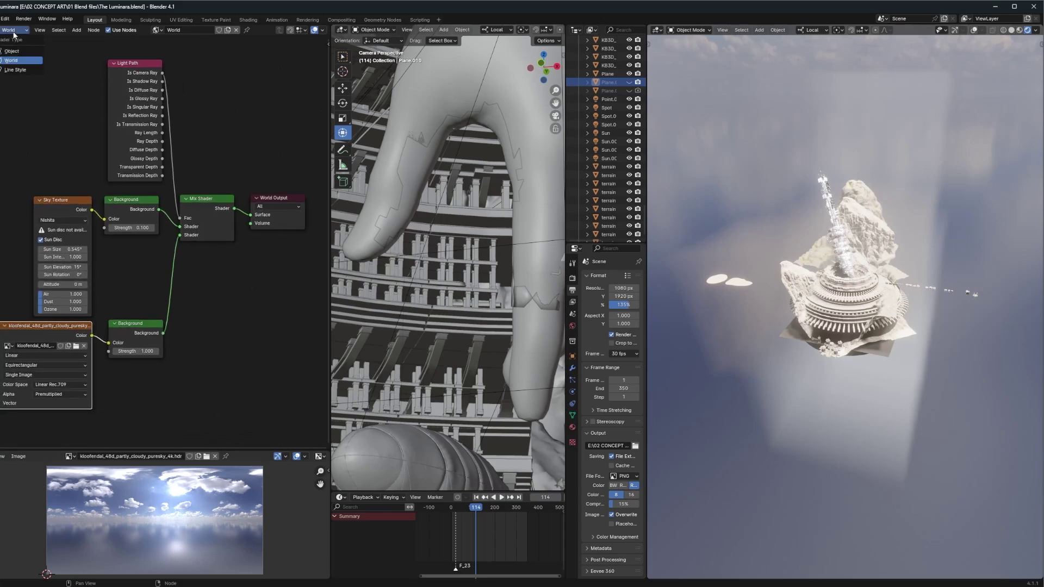
middle_click_drag(134, 202, 147, 219)
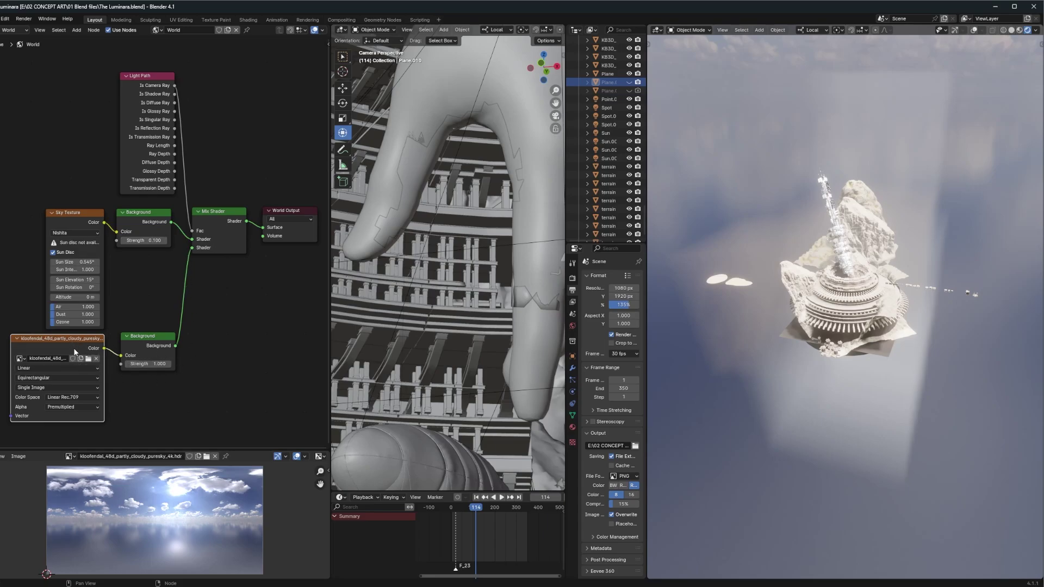
scroll(178, 500, "up", 2)
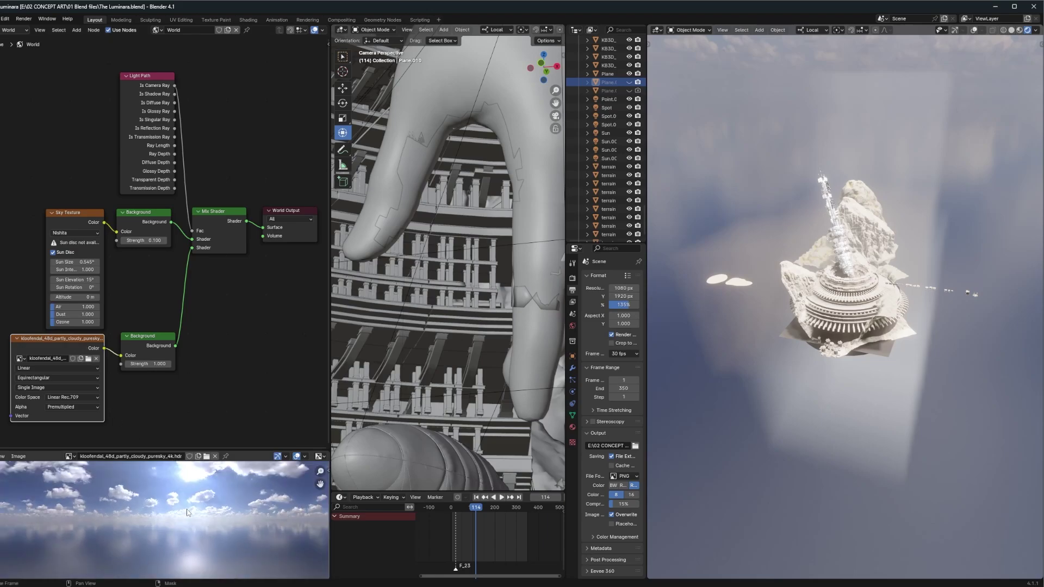
middle_click_drag(178, 500, 193, 529)
scroll(193, 528, "up", 2)
middle_click_drag(216, 161, 228, 188)
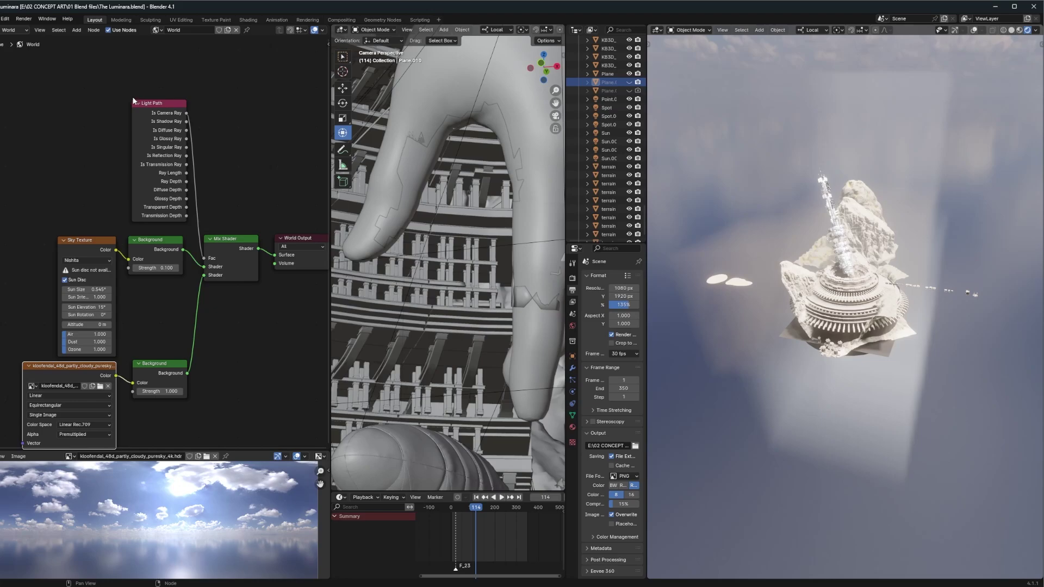
middle_click_drag(209, 109, 150, 115)
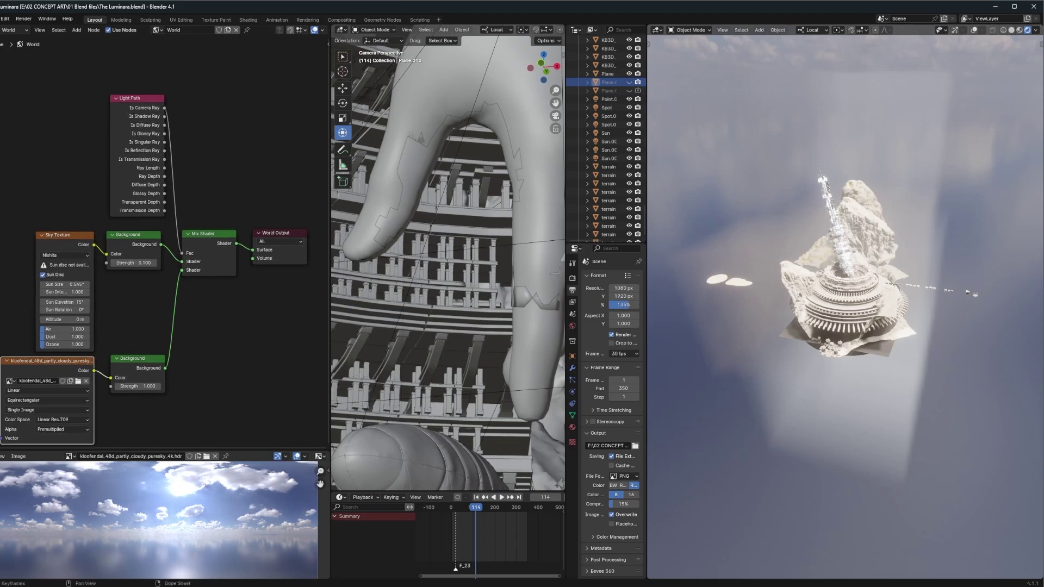
middle_click_drag(764, 330, 827, 331)
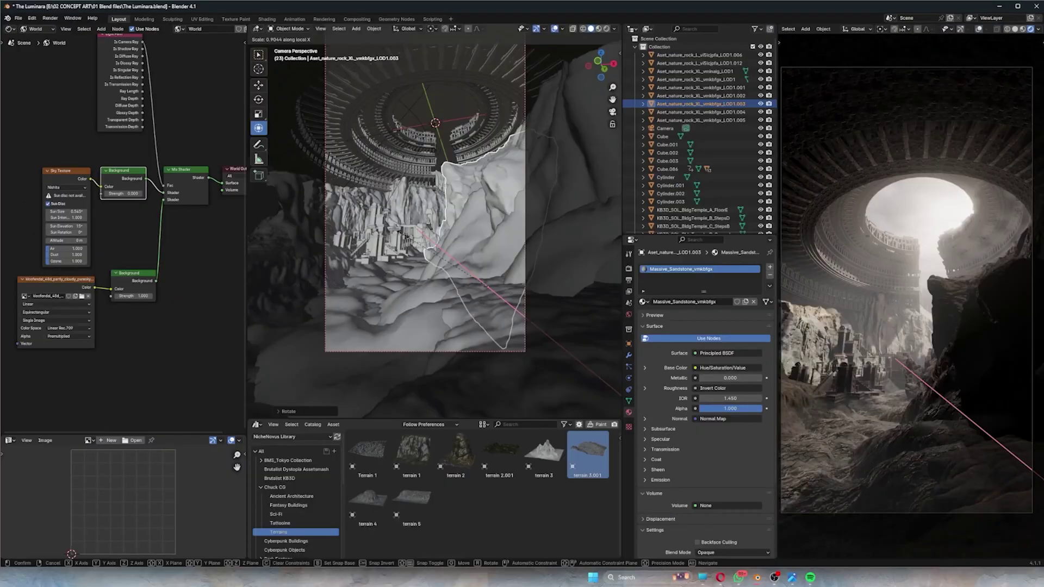
Move the terrain 1.005 piece to a new position in the foreground
key("g")
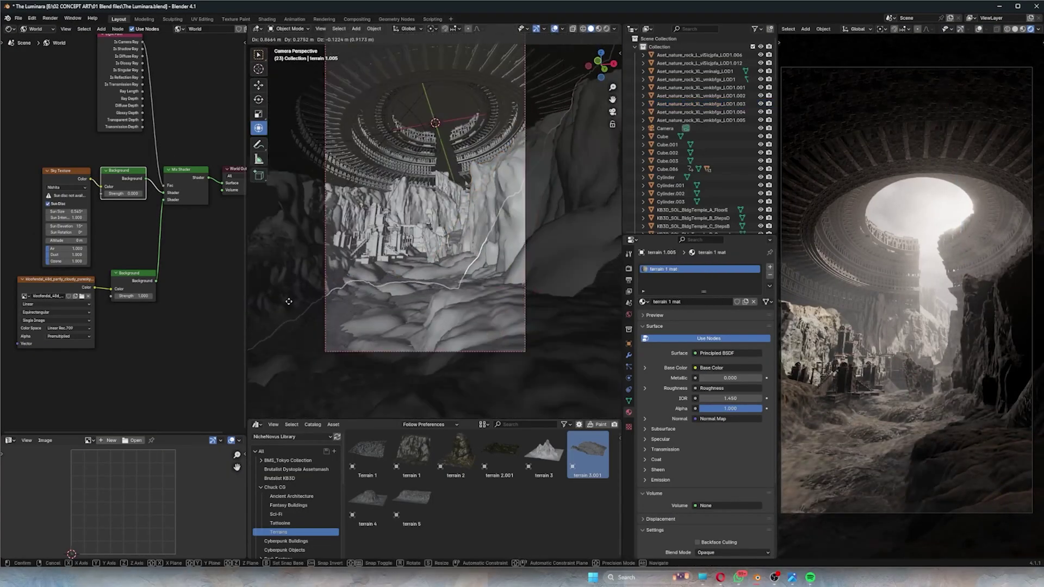
left_click(503, 235)
scroll(394, 323, "up", 4)
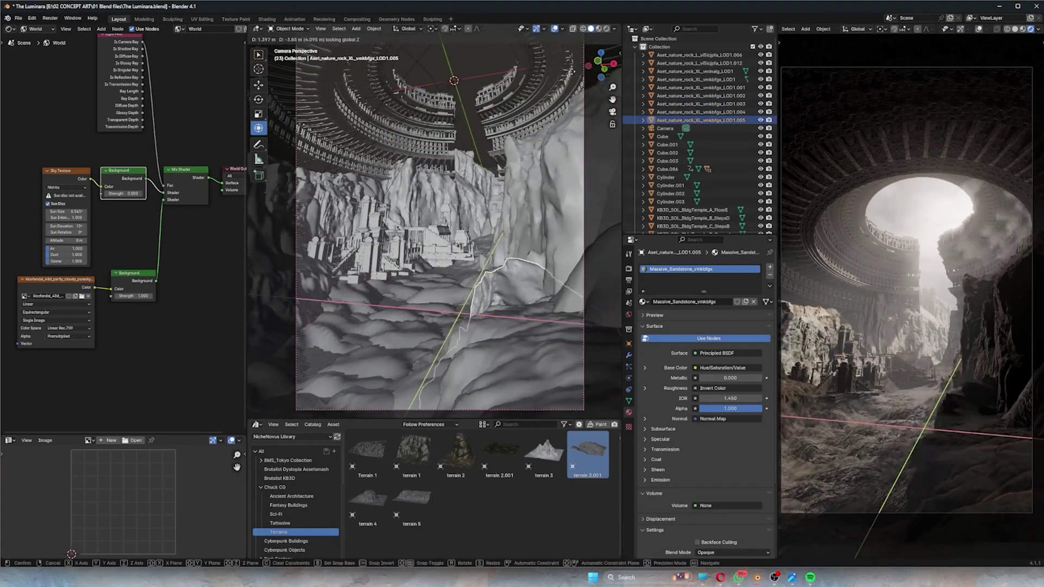
Duplicate the sandstone rock twice across the right foreground and scale the copy to frame the valley
key("shift+d")
left_click(500, 380)
key("shift+d")
left_click(490, 354)
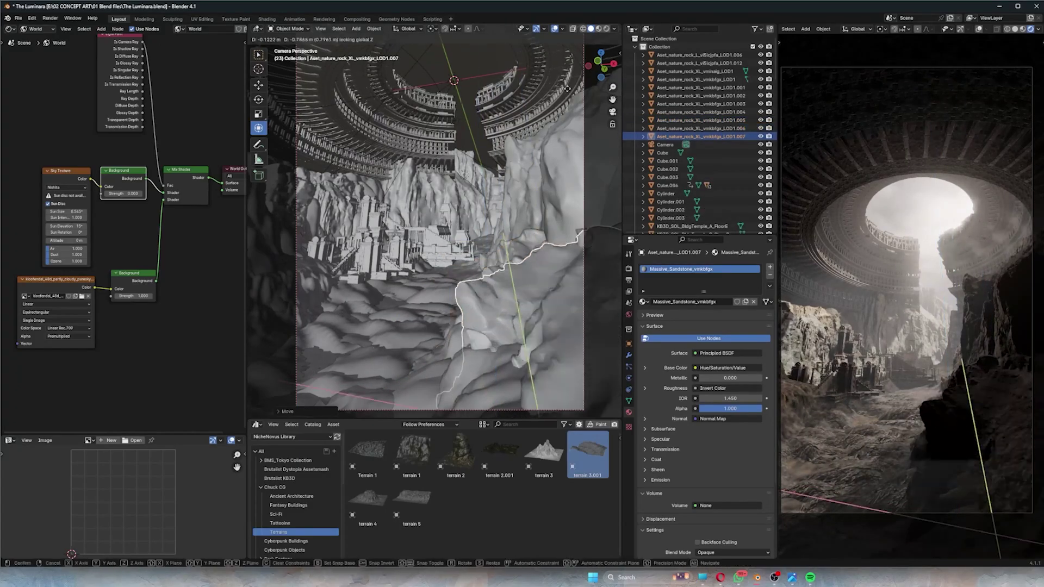
key("s")
left_click(472, 331)
Duplicate the tall sandstone rock along X, rotating and stretching the copy into the right cliff wall
key("shift+d")
key("x")
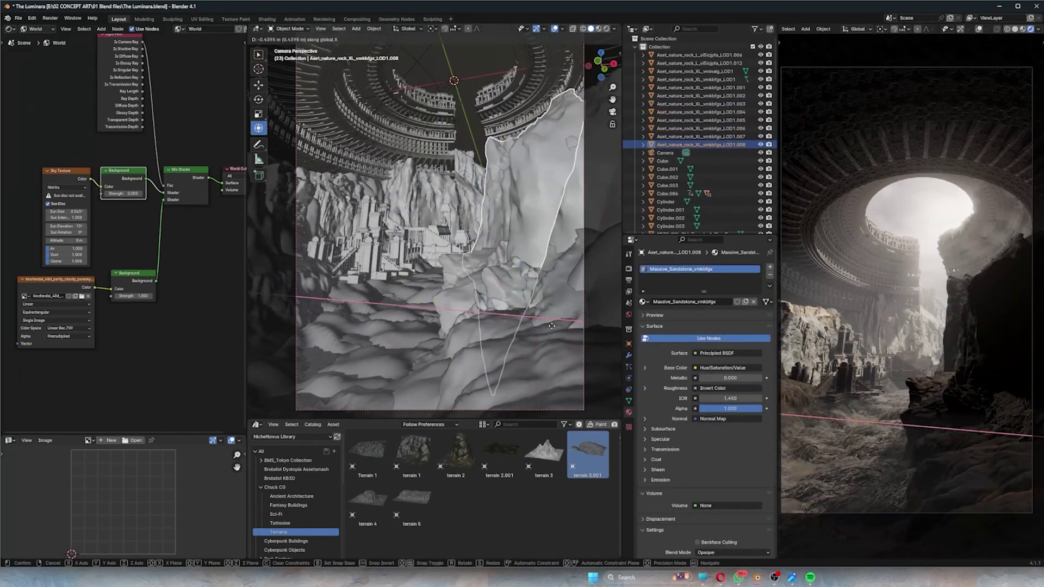
left_click(552, 325)
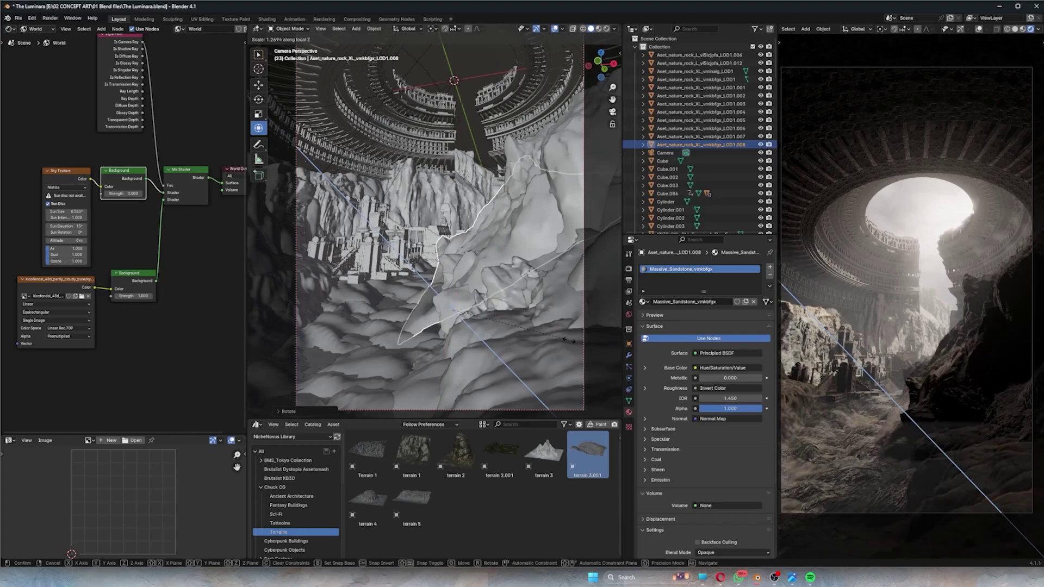
Adjust the Sun light aimed through the ring opening
left_click(454, 81)
left_click_drag(478, 142, 476, 157)
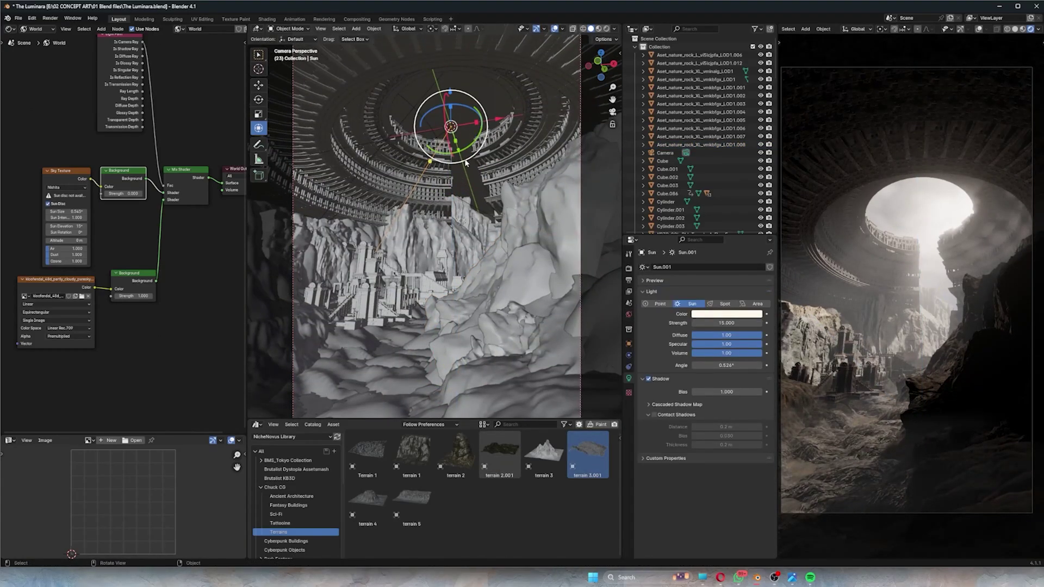
Move the right-hand cliff rock along X and duplicate a sandstone rock toward the left side of the frame
left_click(511, 250)
key("g")
key("x")
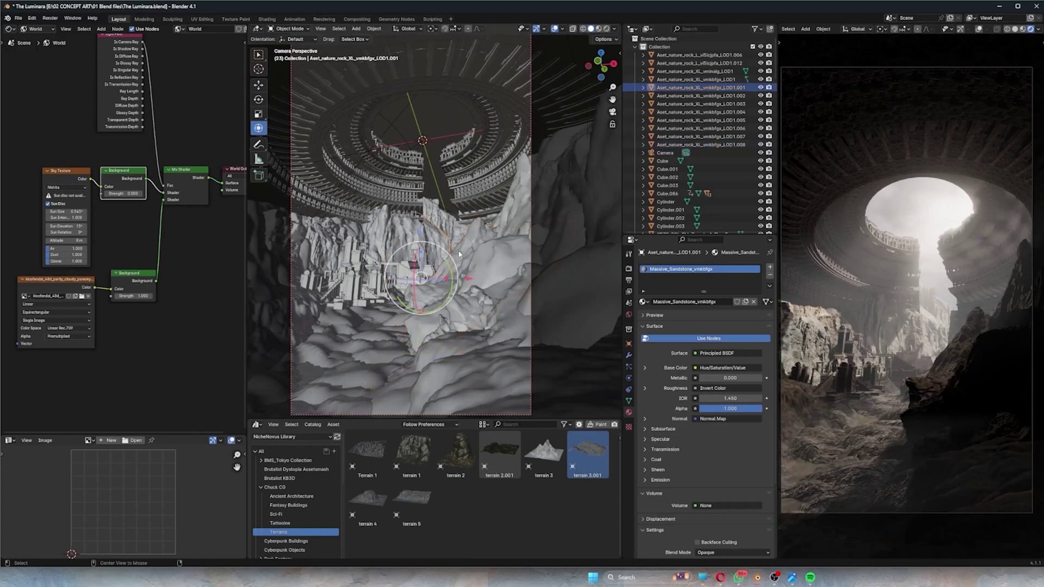
key("shift+d")
left_click(276, 294)
scroll(413, 228, "up", 2)
Rearrange the KB3D temple buildings beneath the cliff, adjusting their height, and duplicate a temple, shifting it in the horizontal plane
left_click(359, 311)
key("g")
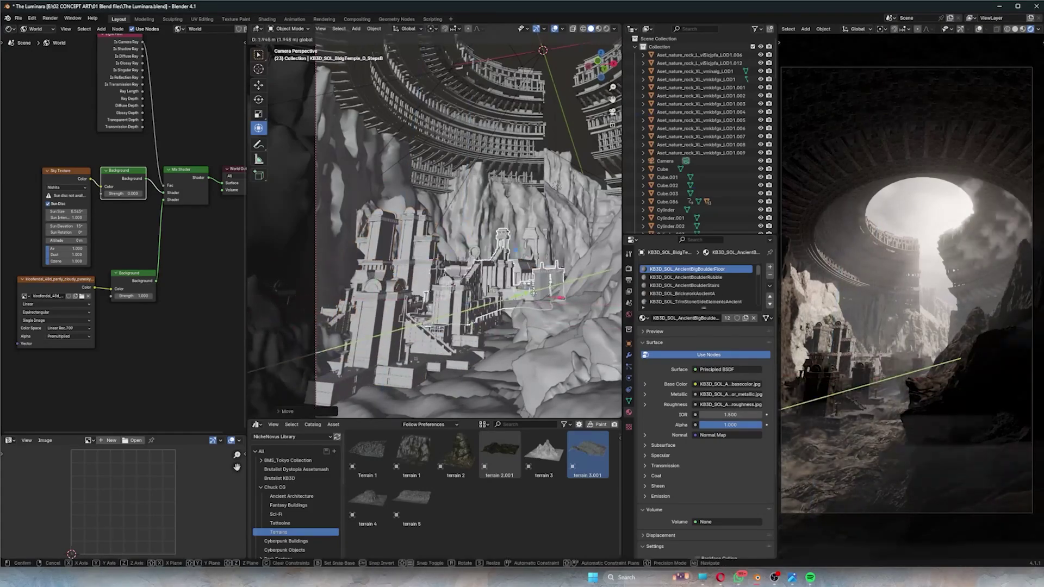
key("z")
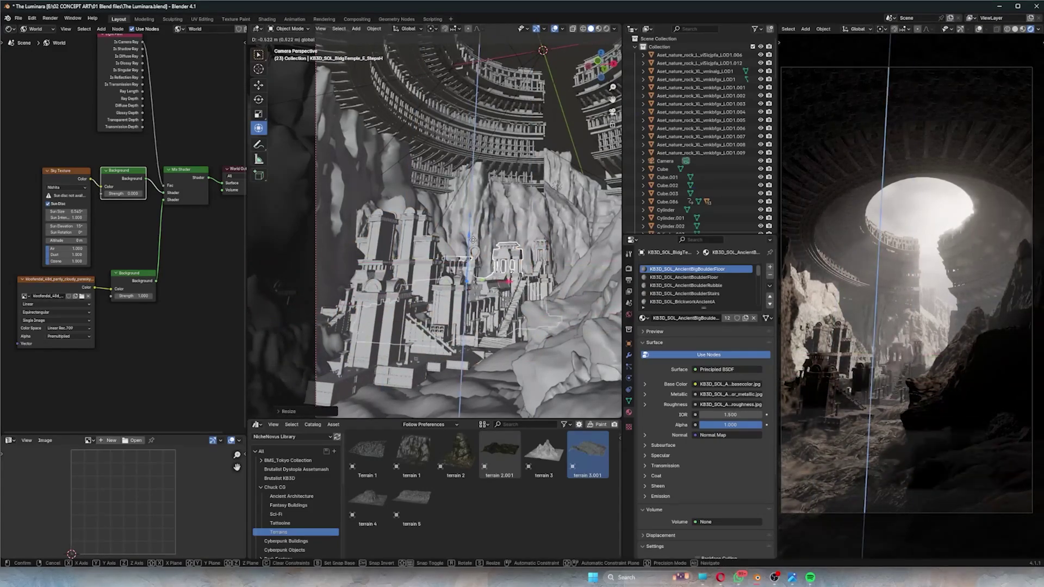
key("shift+d")
scroll(546, 257, "up", 1)
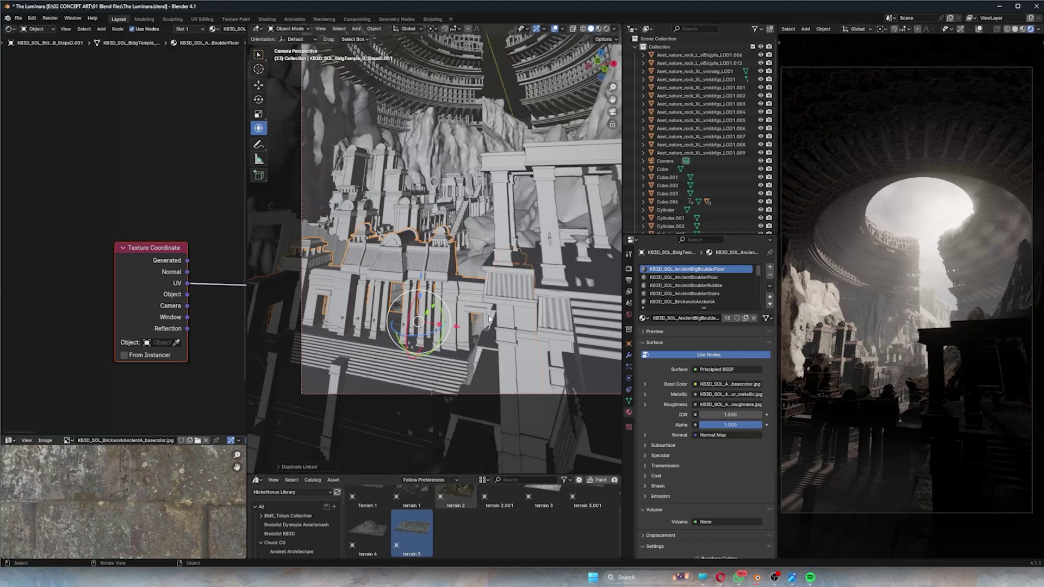
key("g")
key("shift+z")
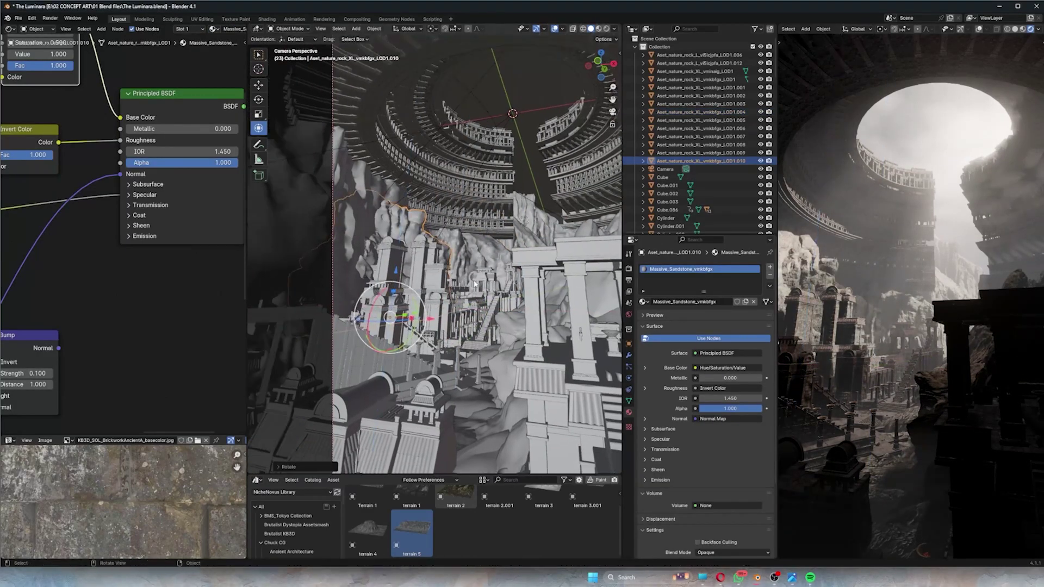
Place a linked duplicate of the temple C StepsB building along X and delete the selected temple building
left_click(455, 318)
key("alt+d")
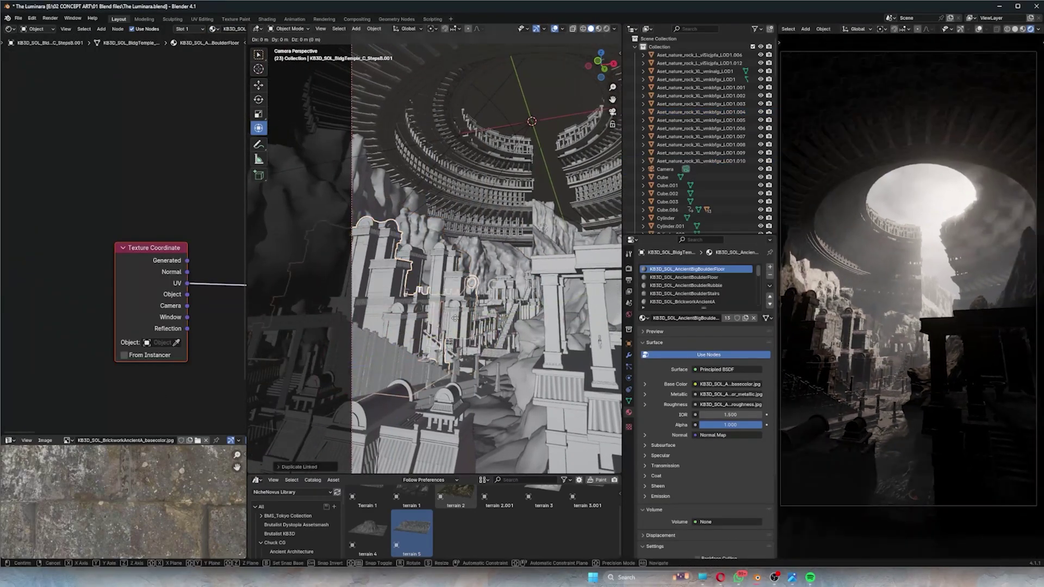
key("x")
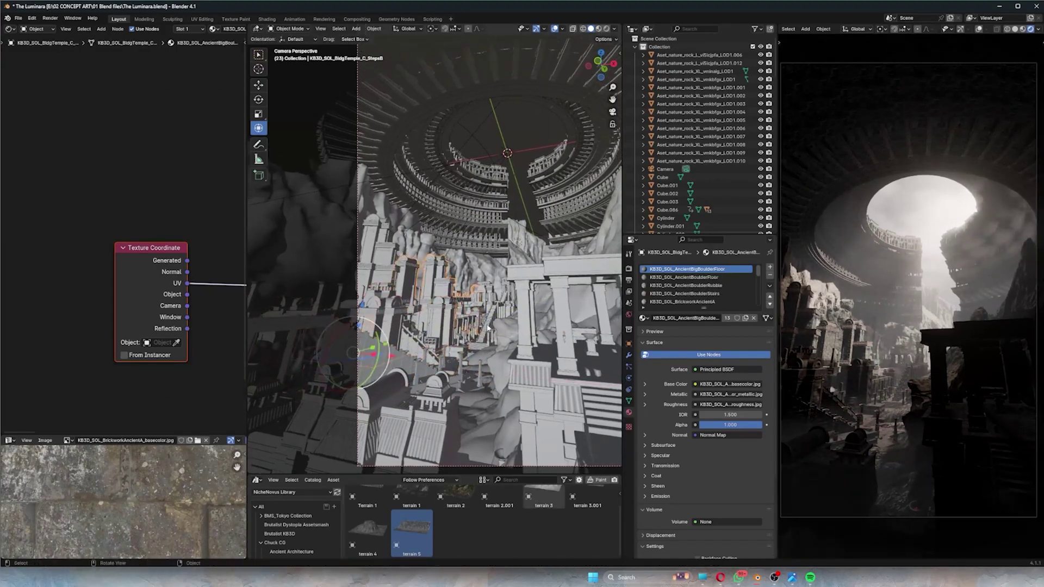
key("Delete")
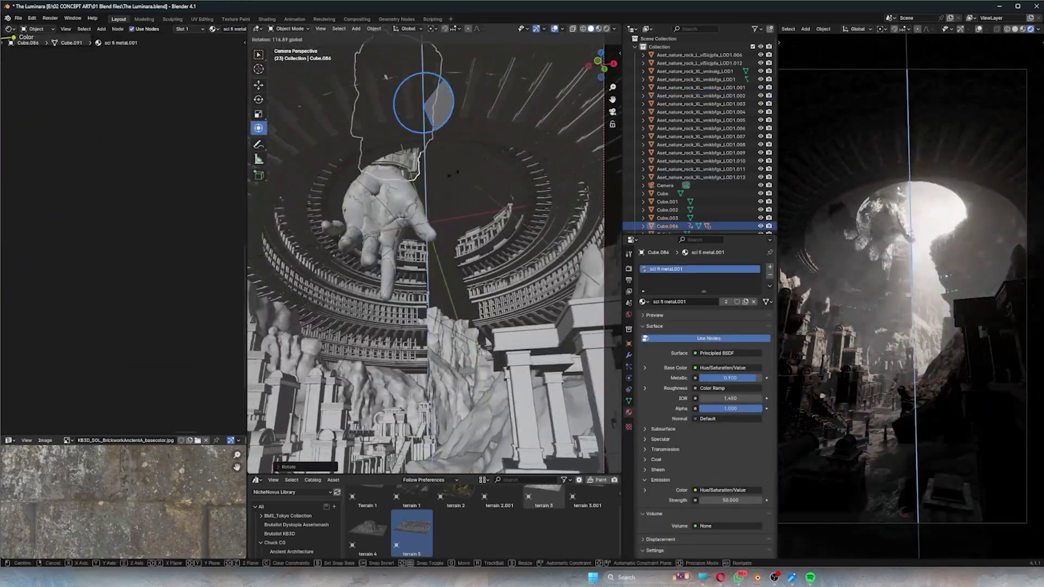
Move the giant hand under the ring opening and rotate it about Z, saving the file along the way
key("g")
left_click(471, 172)
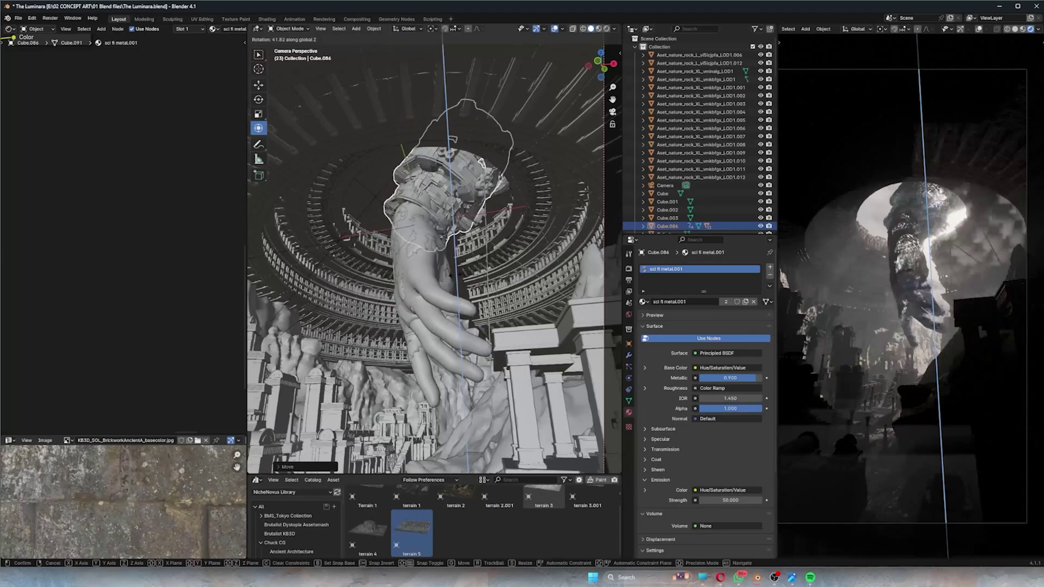
key("ctrl+s")
key("r")
key("z")
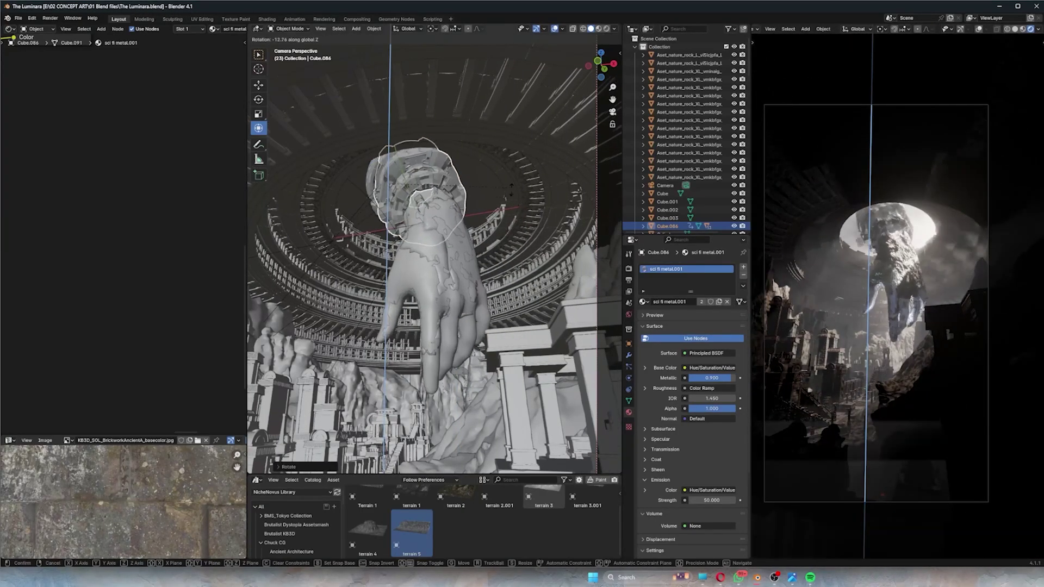
left_click(512, 186)
Move the giant hand along X within the ring opening and scale it
key("g")
key("x")
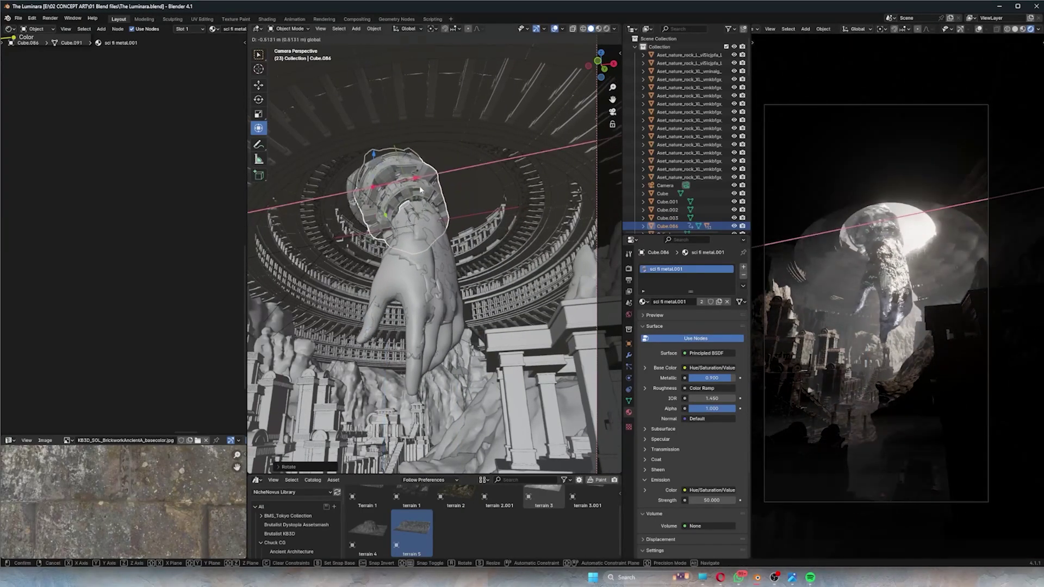
left_click(421, 164)
key("s")
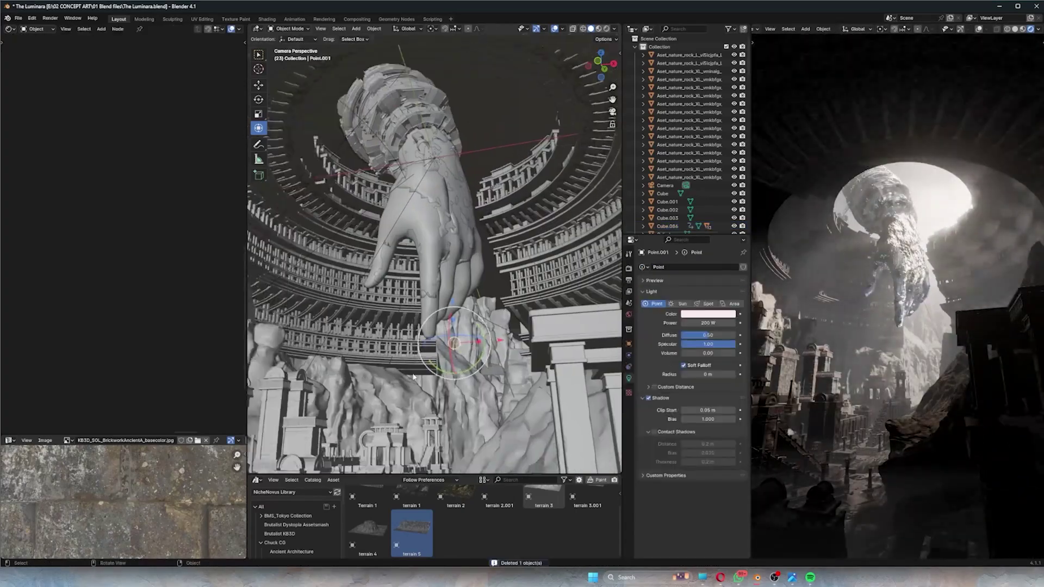
Bring the blimp airship from outside the structure into the chamber near the hand and reposition it
key("KP_Decimal")
middle_click_drag(467, 228, 509, 233)
key("KP_0")
mouse_move(787, 576)
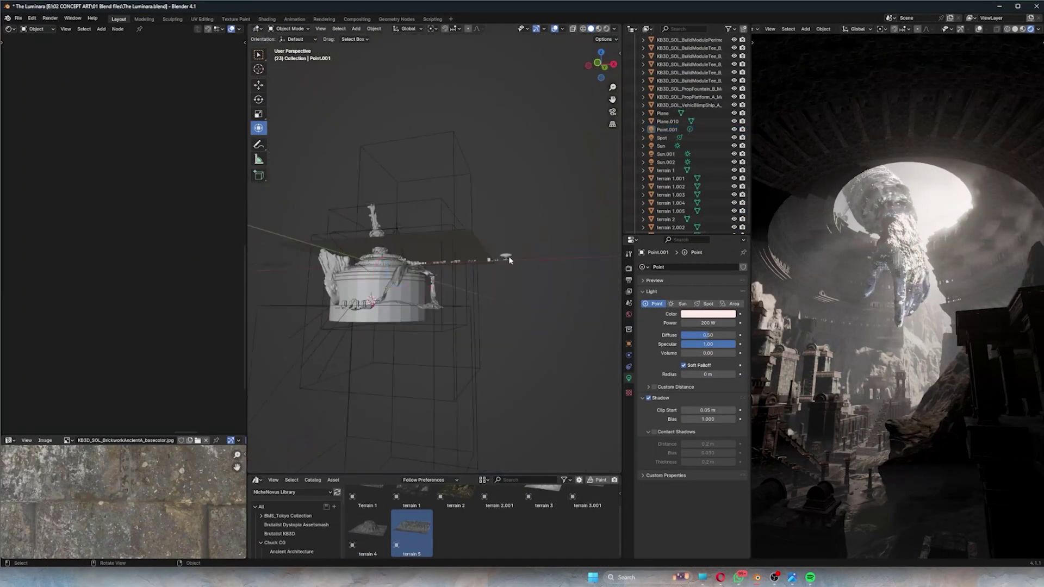
key("r")
key("z")
key("Escape")
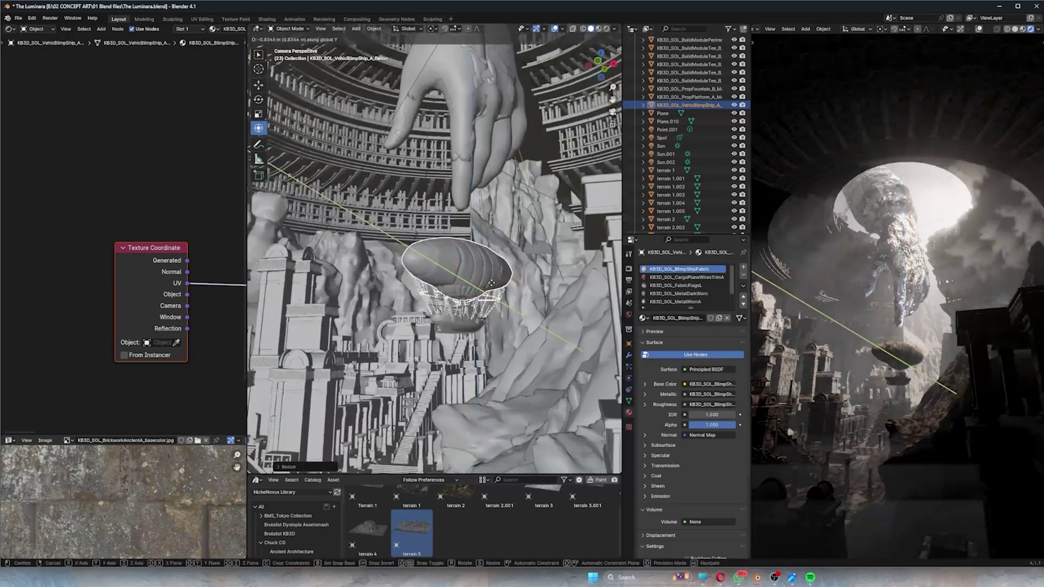
key("alt+g")
key("g")
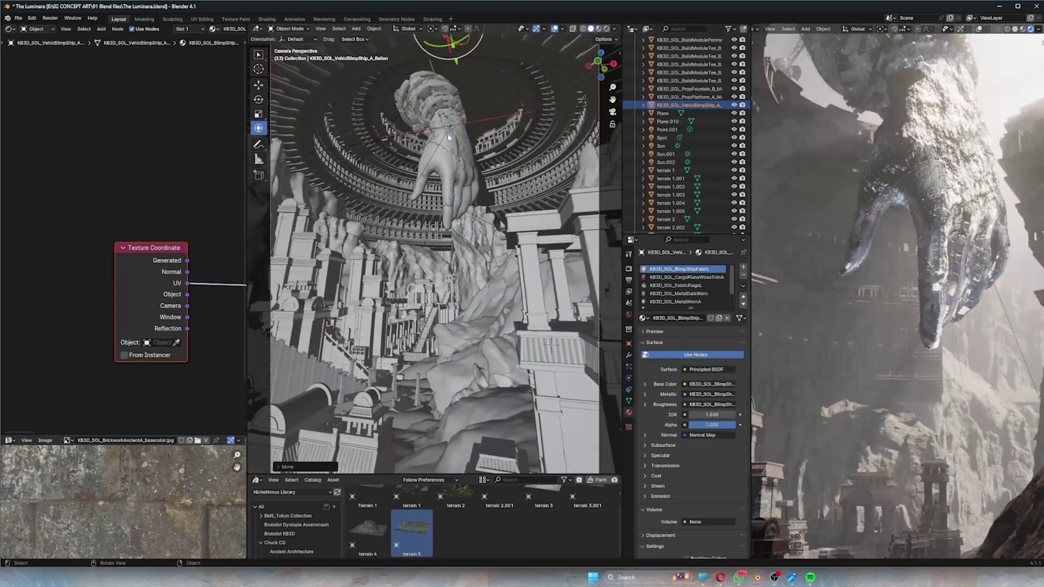
Rotate the Sun.001 light about Z and reposition the giant hand within the ring opening
left_click(448, 133)
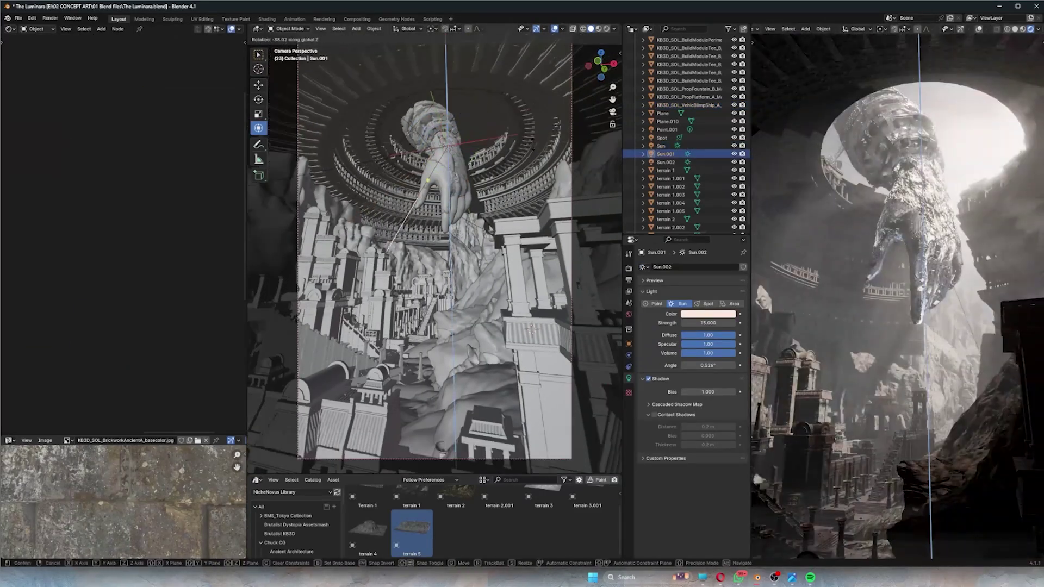
key("g")
key("Escape")
left_click(449, 124)
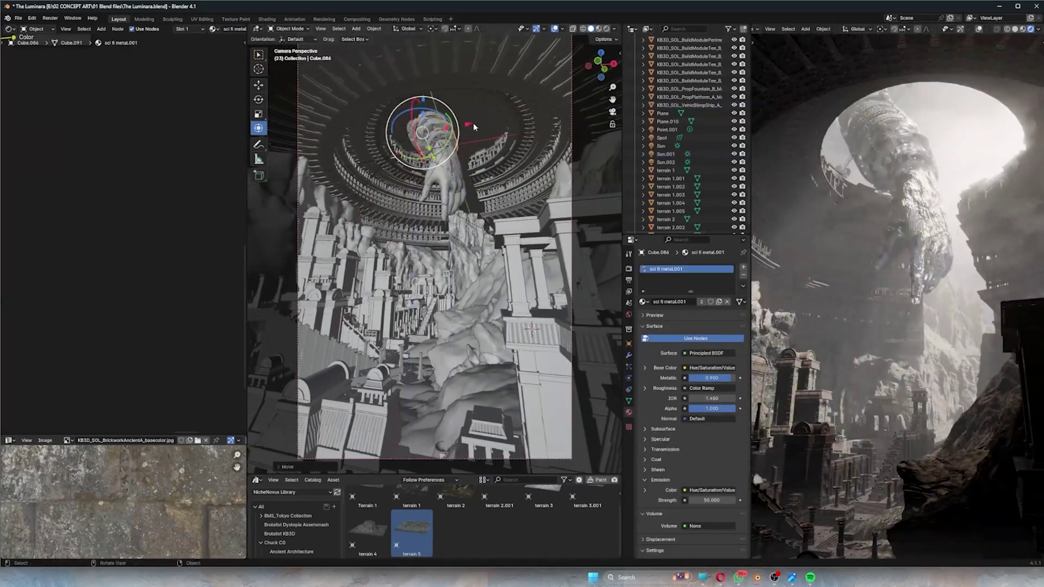
Duplicate the sun light above the giant hand and rotate the copy
key("r")
left_click(1000, 327)
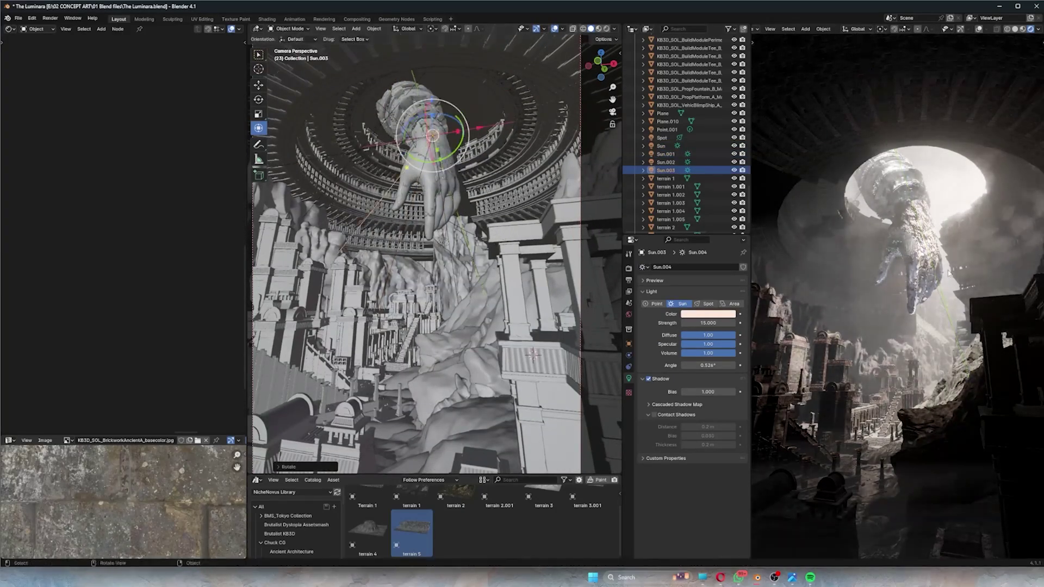
key("shift+d")
left_click(937, 333)
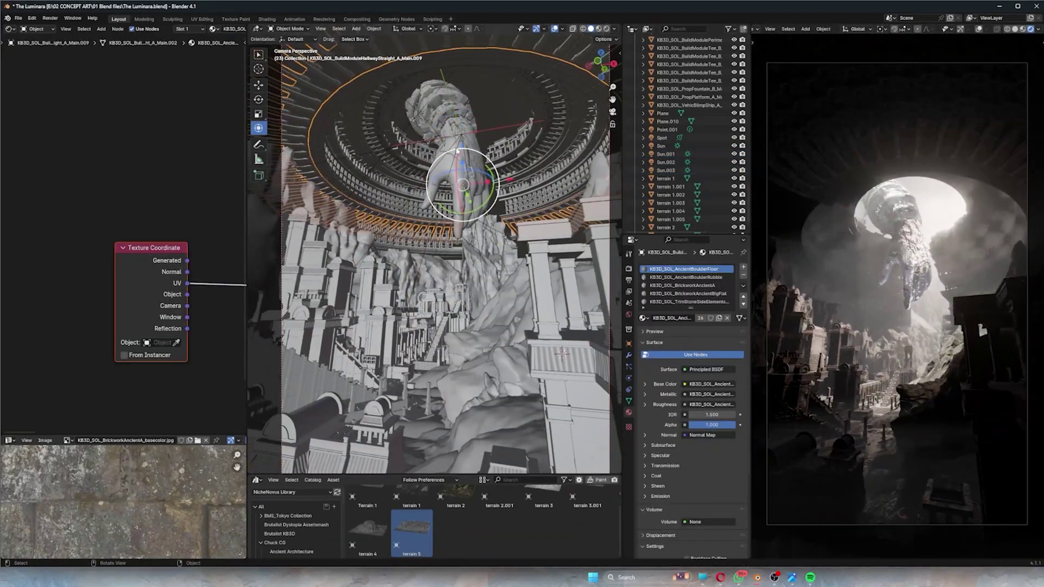
left_click(711, 322)
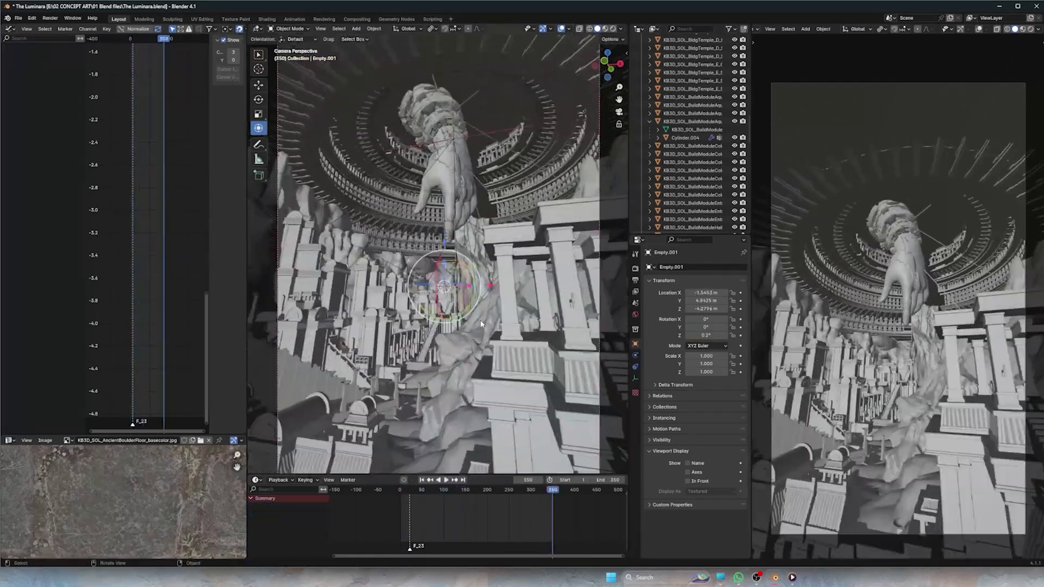
Parent the selection to Empty.001, reposition the empty near the temples and set its Z rotation to 0°
key("ctrl+p")
left_click(511, 252)
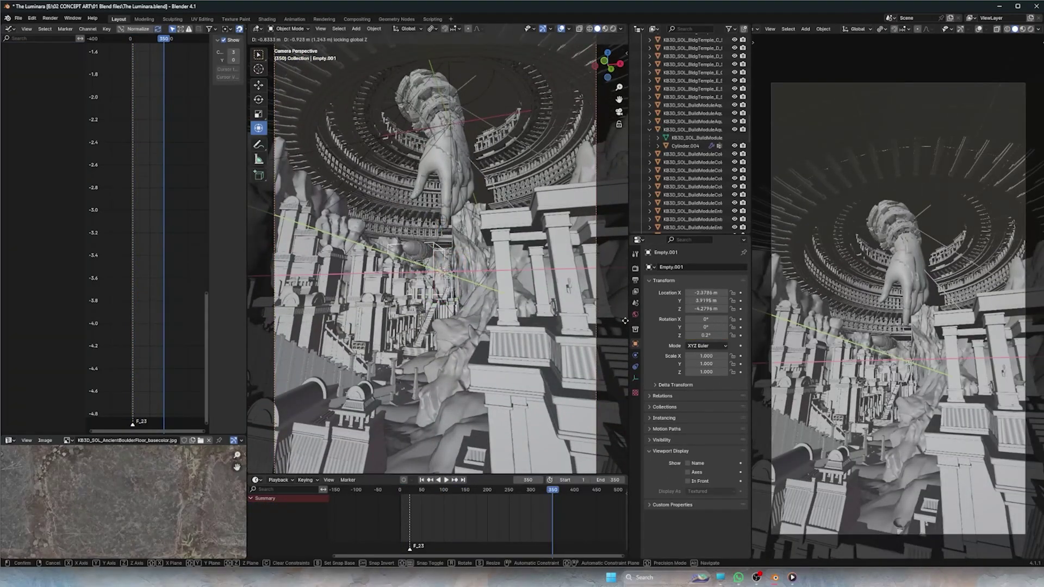
left_click(626, 321)
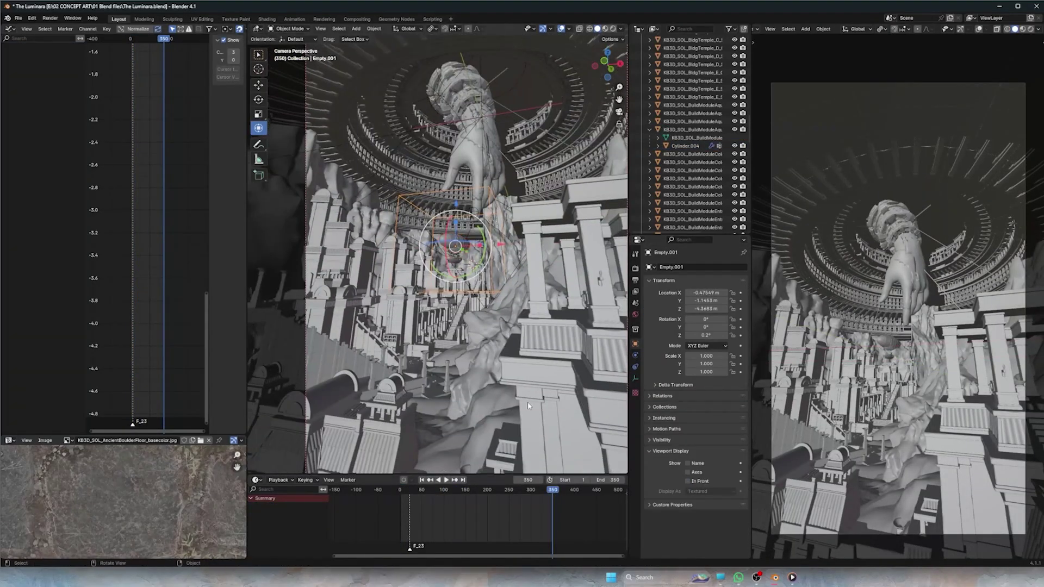
double_click(706, 335)
type("0")
key("Return")
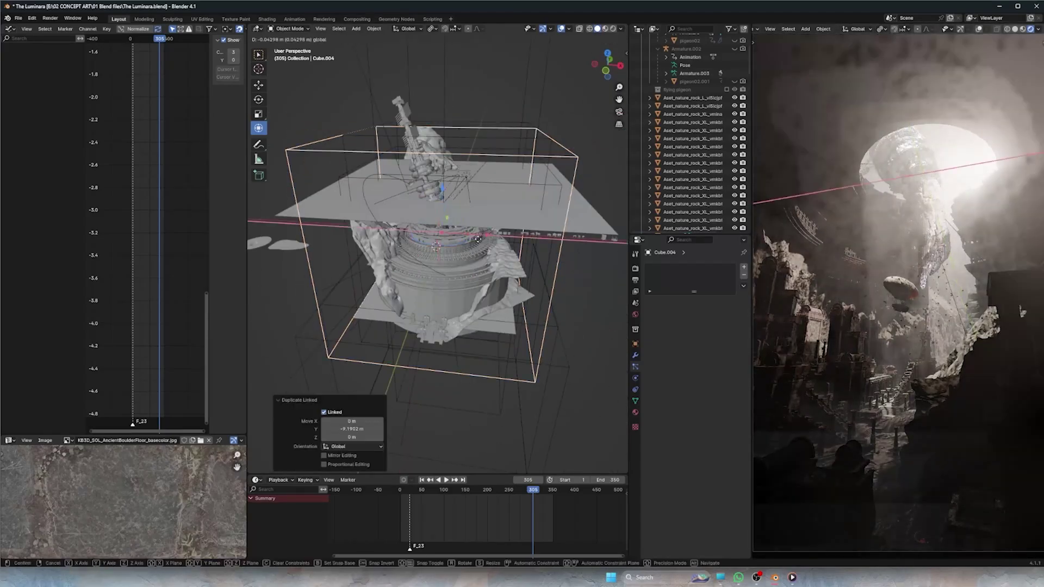
Finish placing the linked duplicate of the volume cube around the structure, return to frame 1 and save the file
key("r")
key("Escape")
key("shift+Left")
key("ctrl+s")
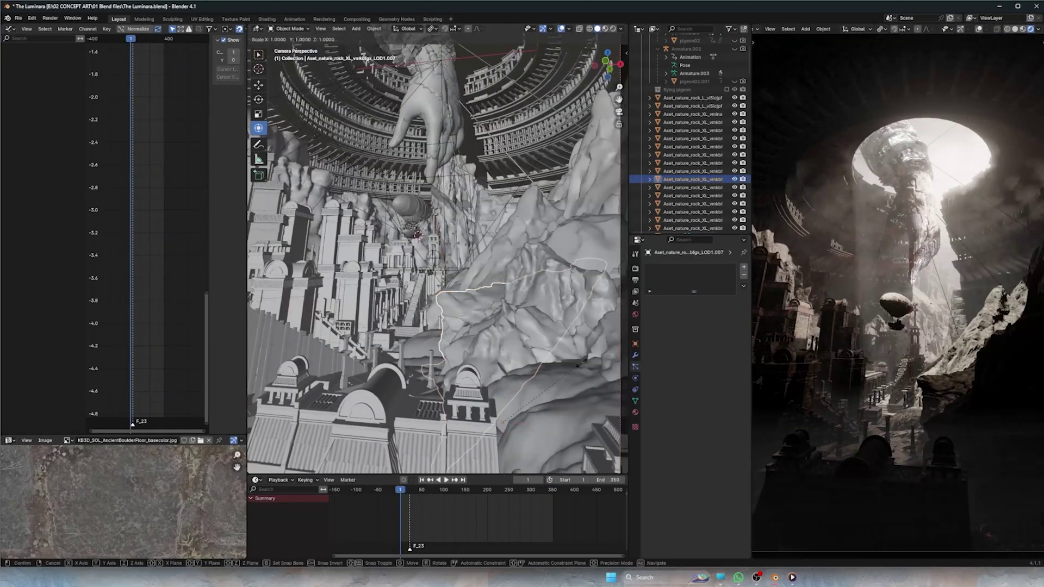
Rotate the large foreground rock beside the temples and return to the camera view
key("r")
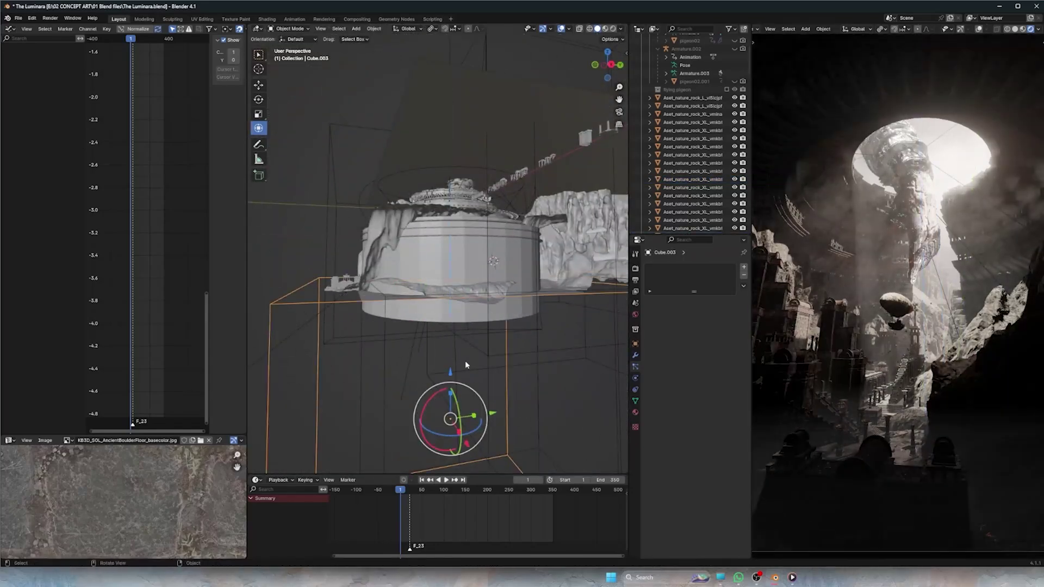
key("KP_0")
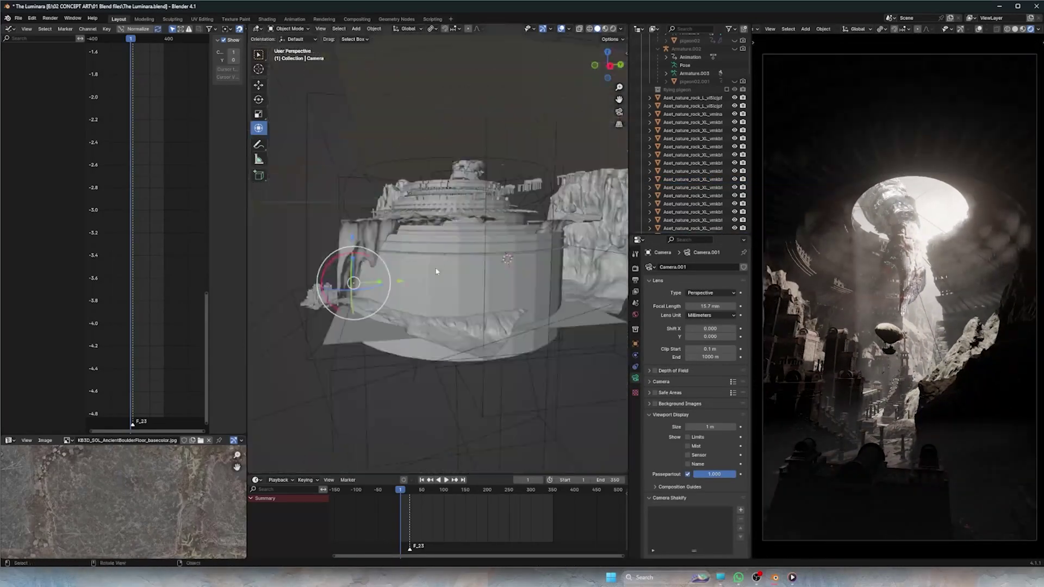
Move the camera along the X axis and nudge the temple steps below the airship
key("g")
key("x")
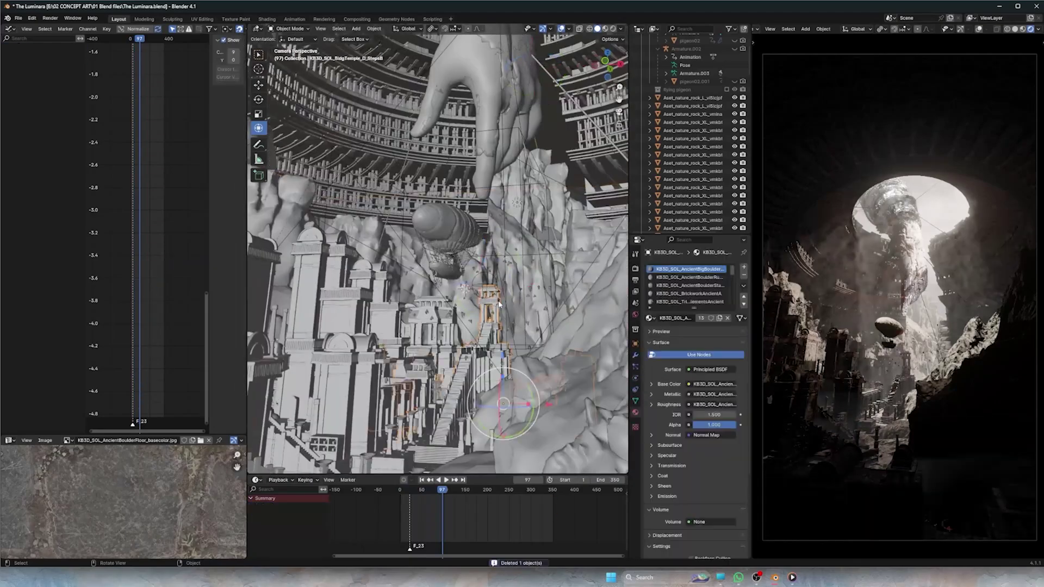
left_click_drag(545, 368, 547, 374)
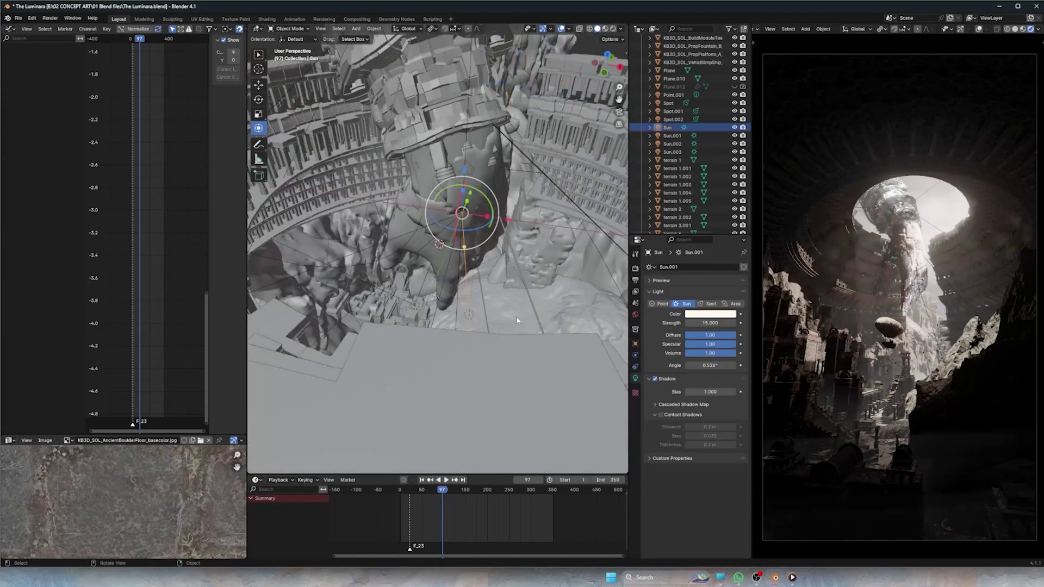
Set the Sun.001 light's strength to 50, rotate it about the Y axis and play the animation
left_click(672, 143)
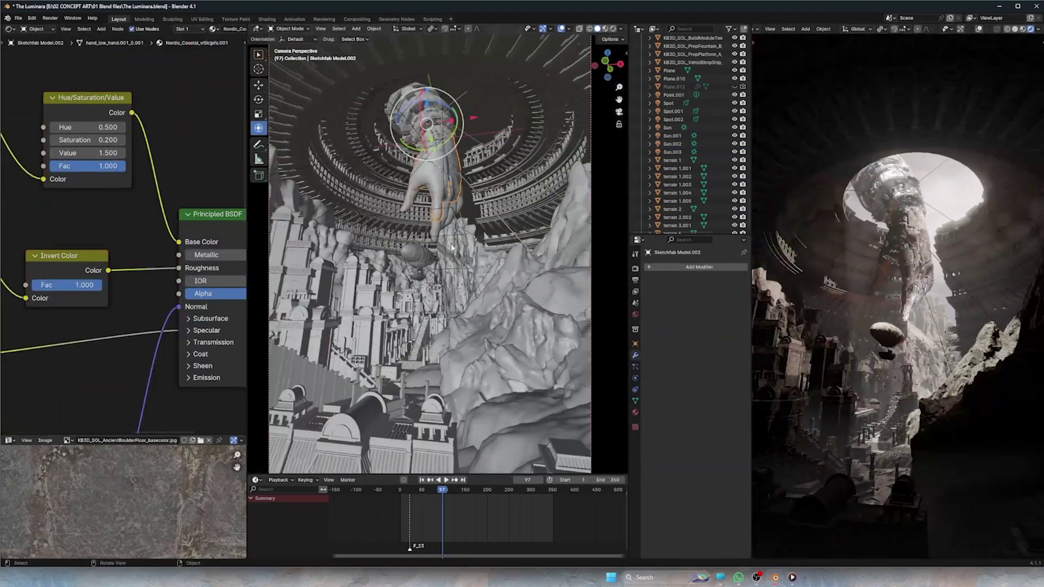
left_click(672, 135)
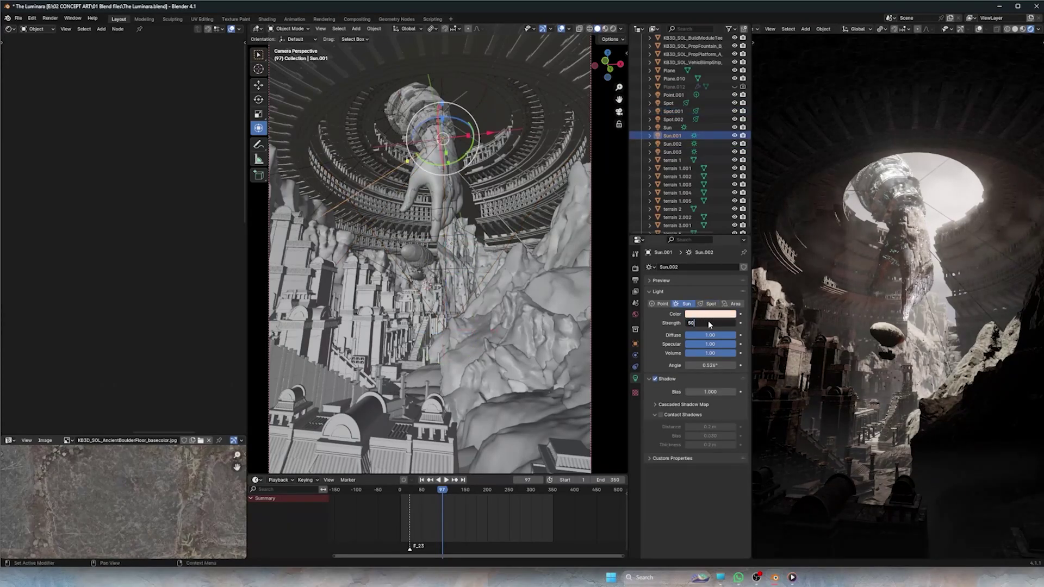
key("Return")
key("r")
key("z")
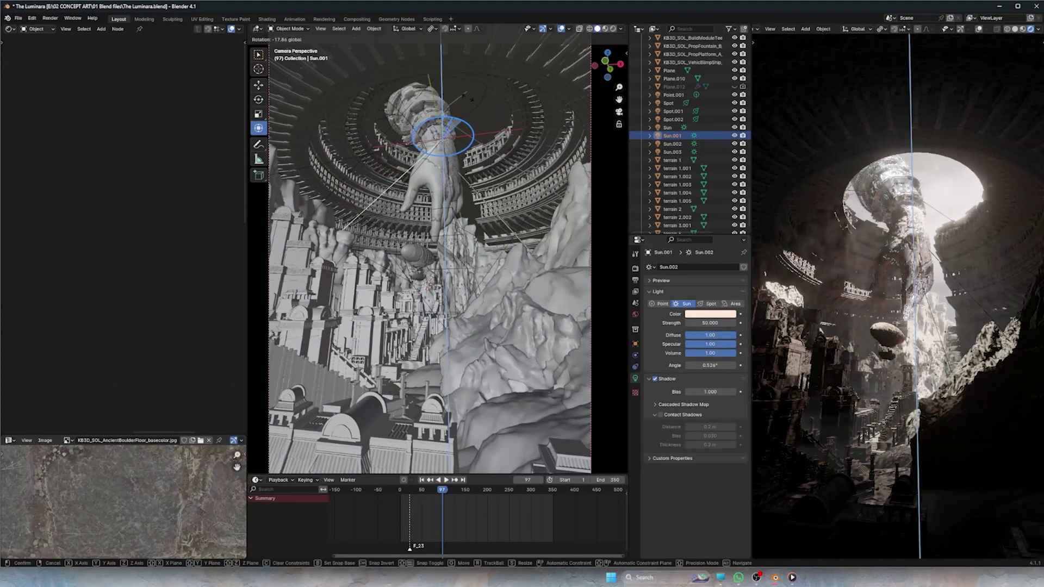
key("y")
left_click(916, 309)
key("space")
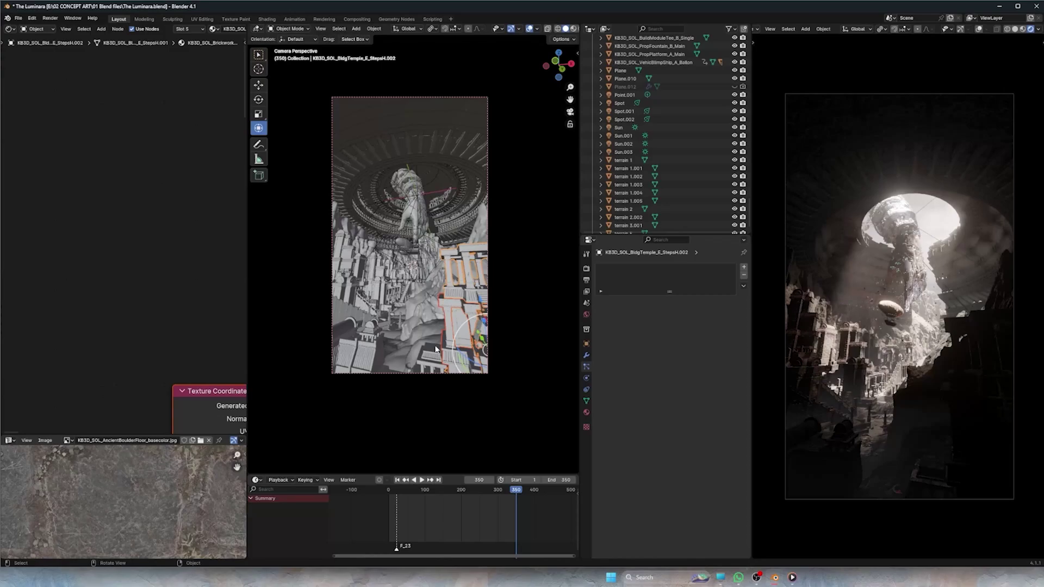
Move the large foreground temple group, rotate it about the Y axis and save the file
scroll(435, 349, "up", 1)
middle_click_drag(435, 350, 424, 355, "shift")
key("g")
left_click(507, 331)
key("r")
key("z")
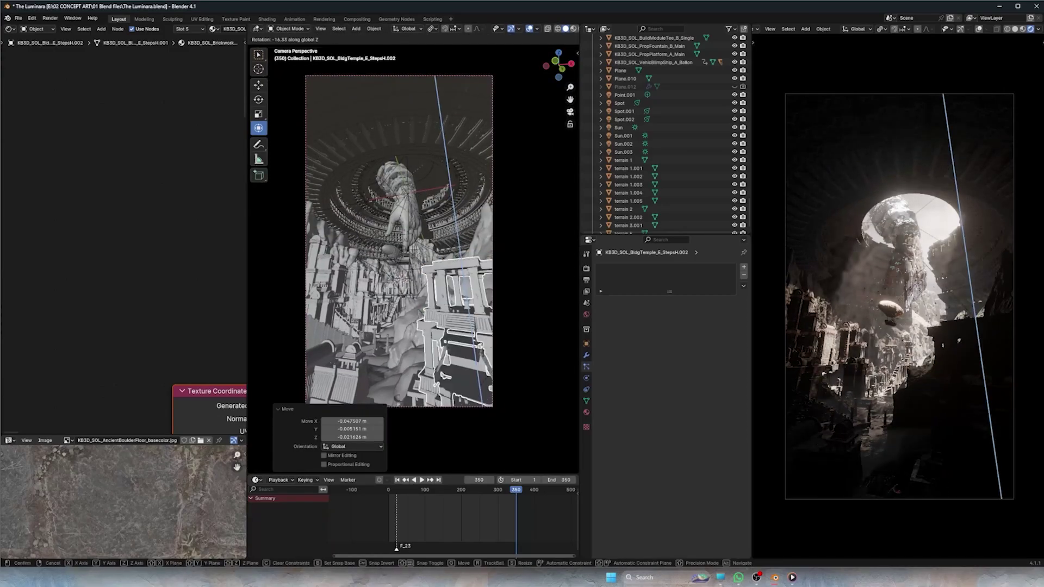
key("y")
left_click(452, 406)
key("ctrl+s")
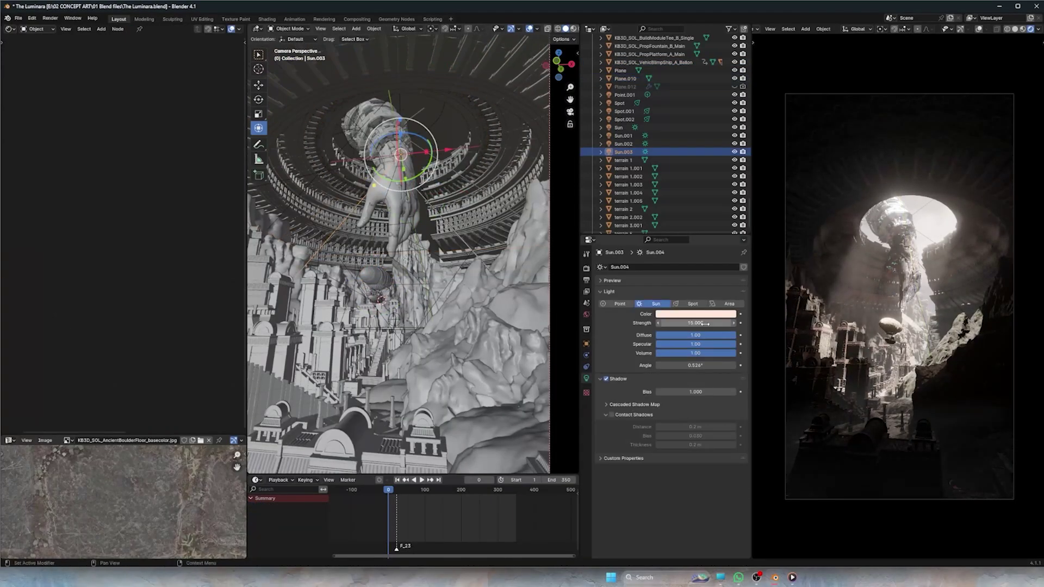
Rotate the Sun.002 and Sun.001 lights about their Y axes to redirect the light across the chamber
key("Delete")
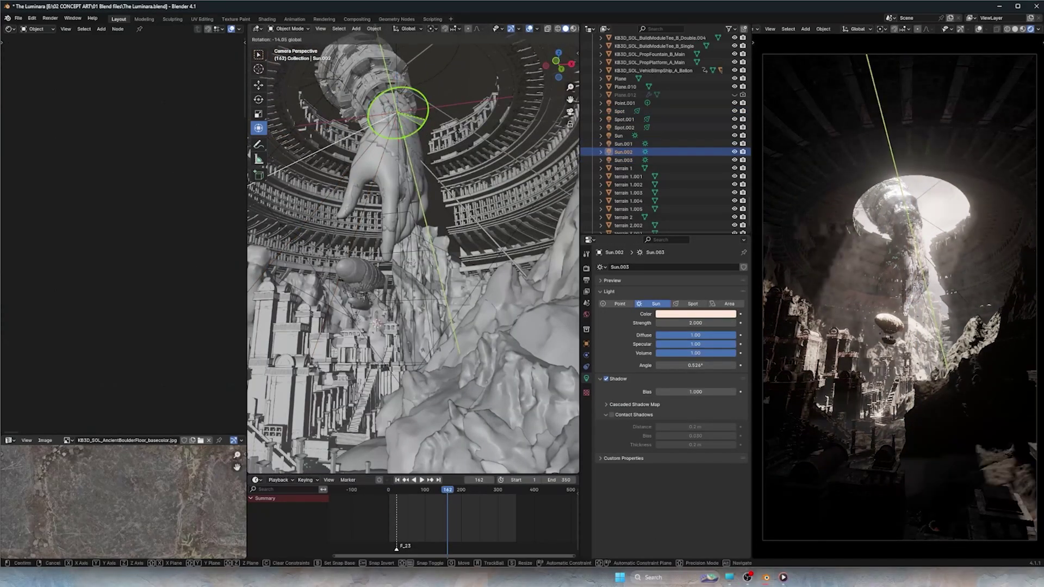
key("Return")
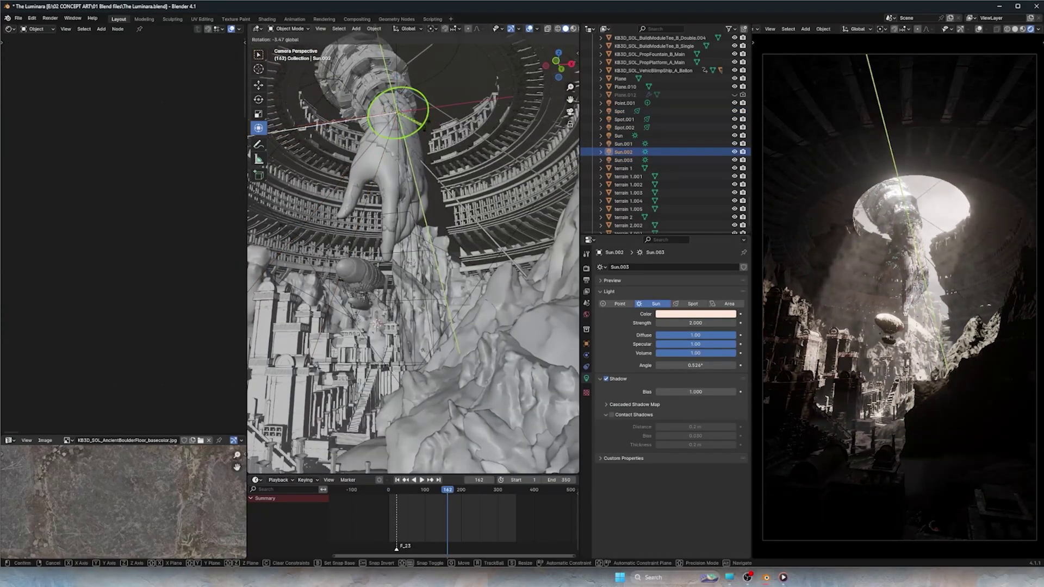
left_click_drag(412, 128, 405, 111)
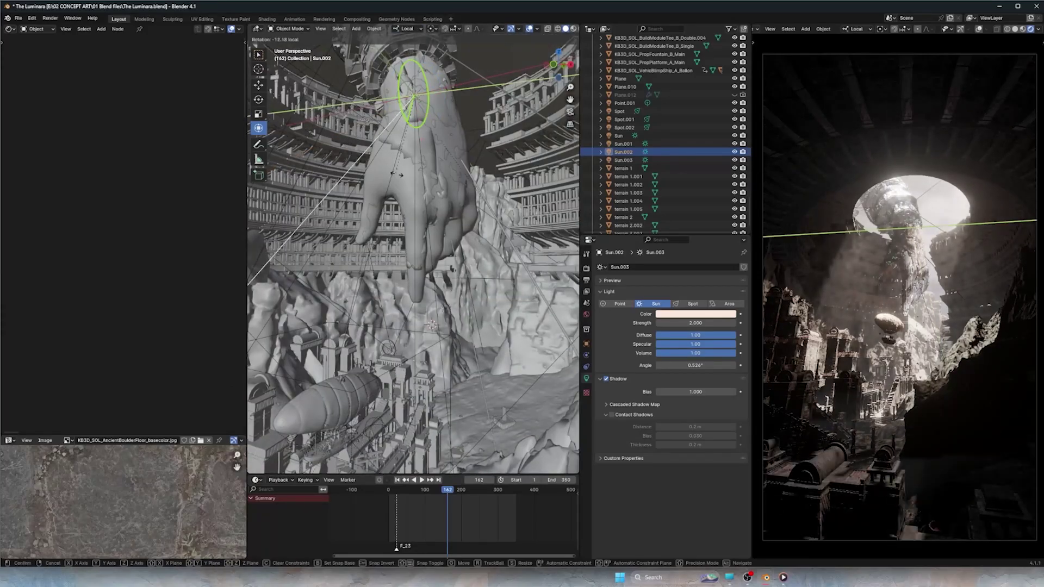
middle_click_drag(498, 220, 503, 197)
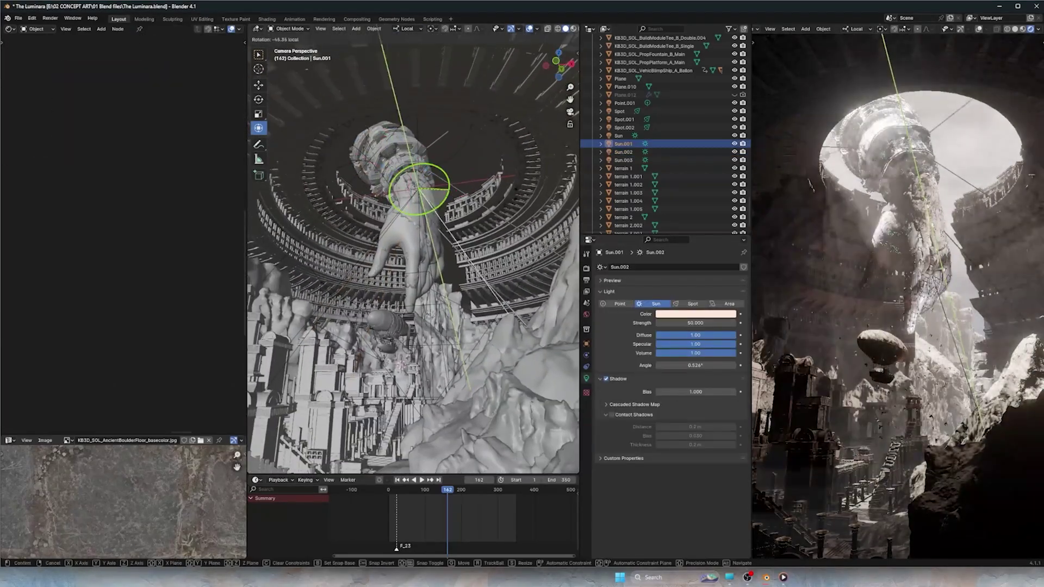
middle_click_drag(440, 206, 407, 164)
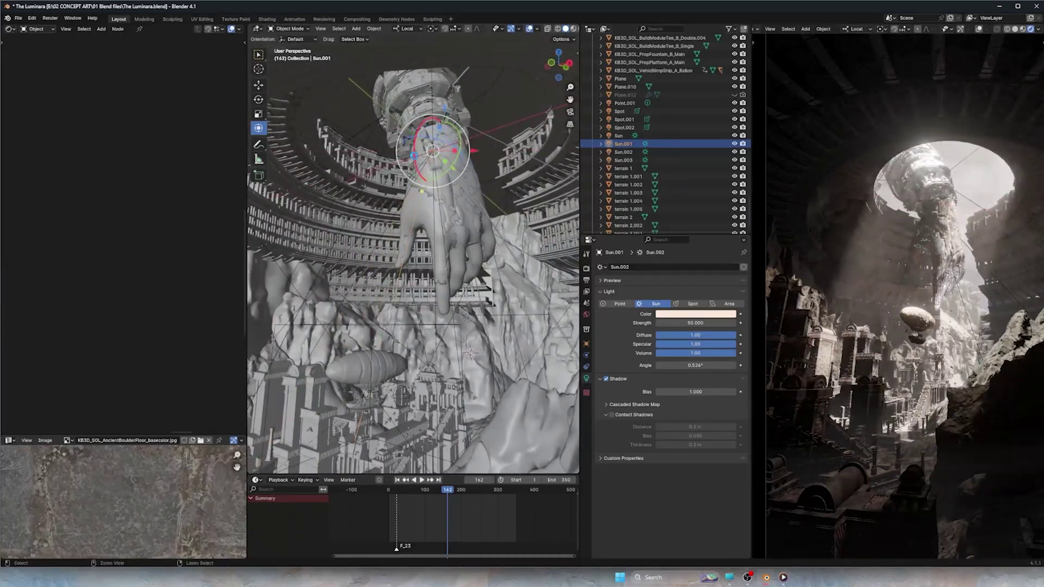
mouse_move(408, 164)
left_mouse_down()
mouse_move(401, 153)
mouse_move(416, 168)
left_mouse_up()
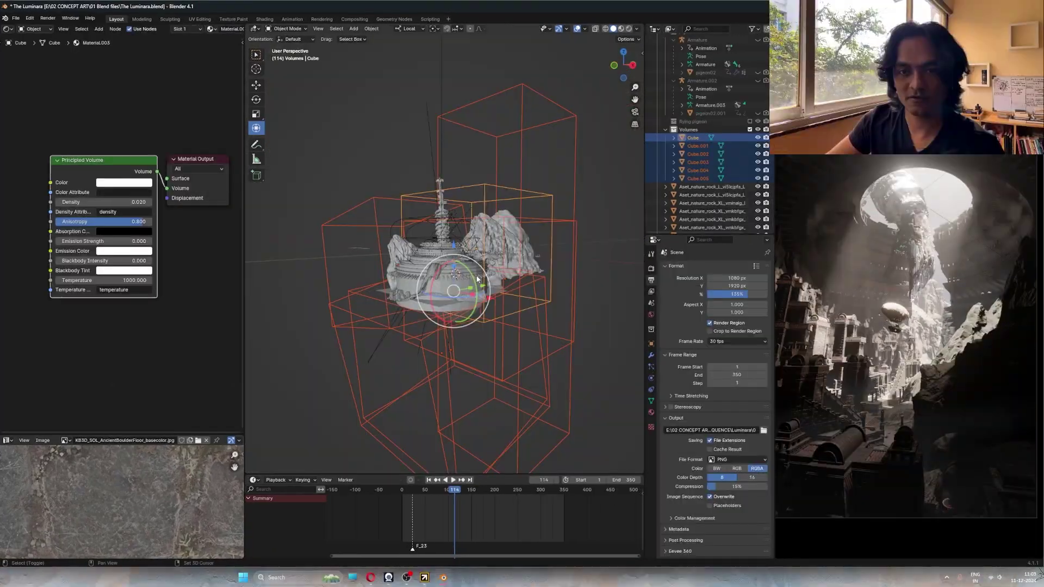
Examine the volume cubes surrounding the scene and the Principled Volume settings of Cube and Cube.005
mouse_move(489, 304)
middle_mouse_down()
mouse_move(491, 267)
mouse_move(422, 281)
mouse_move(521, 274)
mouse_move(475, 280)
mouse_move(435, 321)
mouse_move(475, 305)
middle_mouse_up()
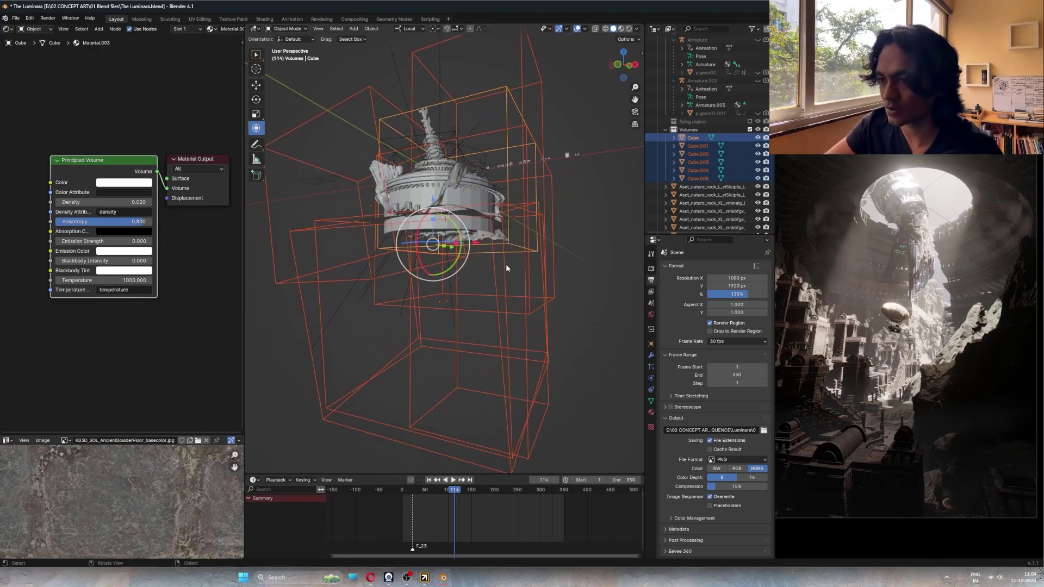
mouse_move(497, 273)
middle_mouse_down()
mouse_move(487, 278)
mouse_move(488, 260)
mouse_move(504, 282)
mouse_move(496, 291)
middle_mouse_up()
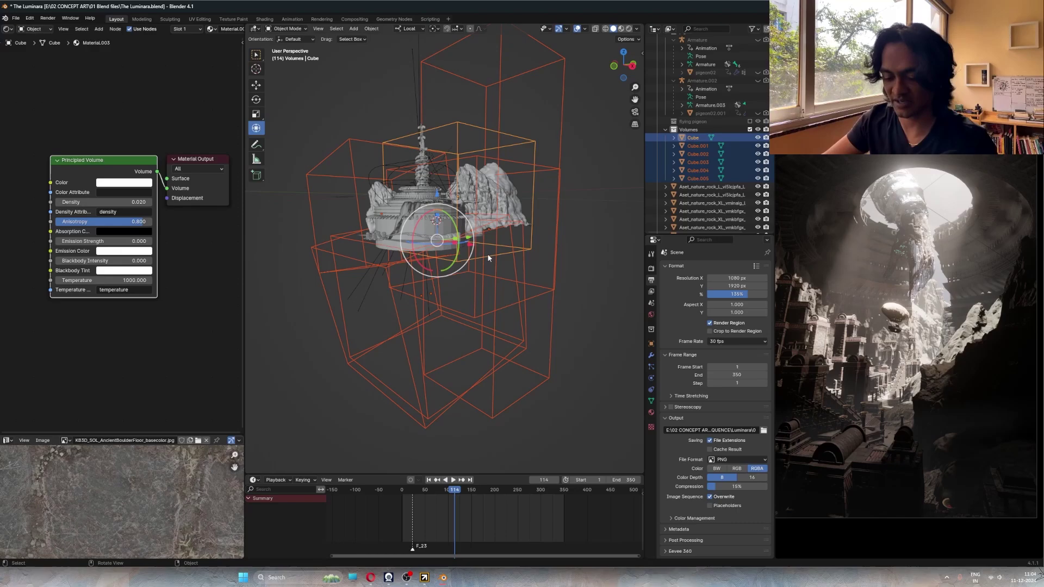
key("g")
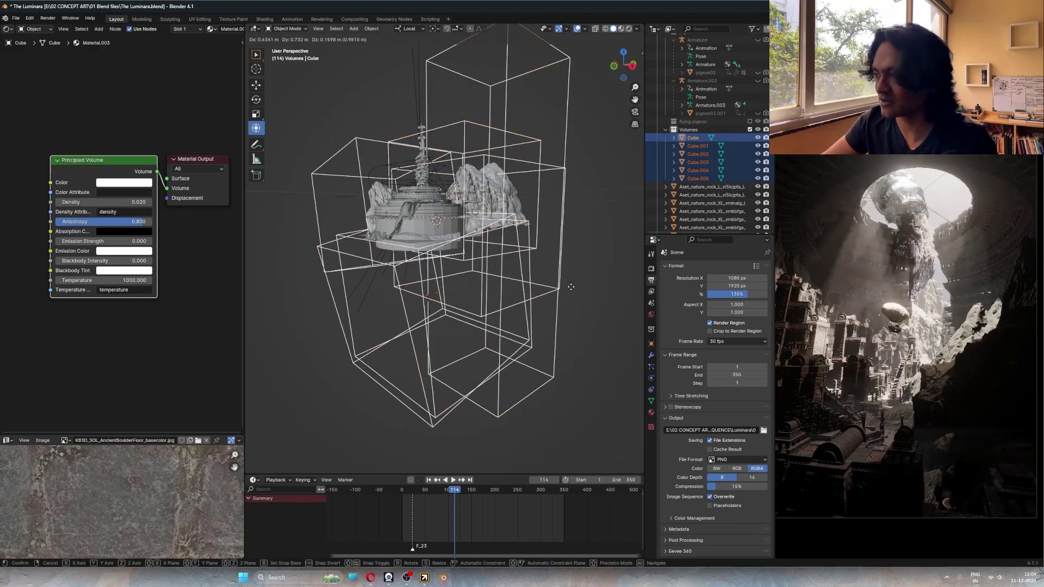
right_click(249, 412)
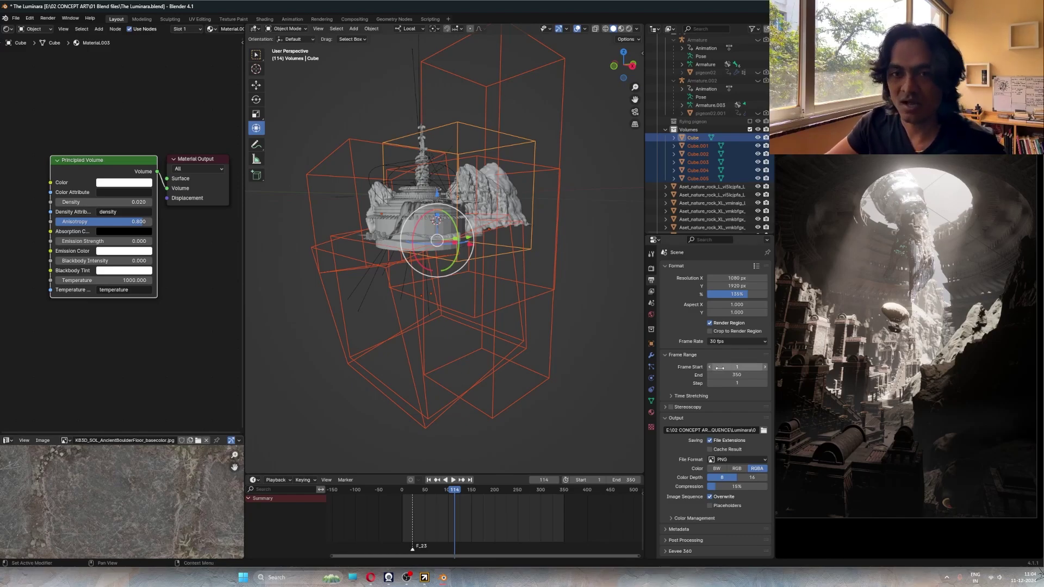
middle_click_drag(485, 265, 540, 259)
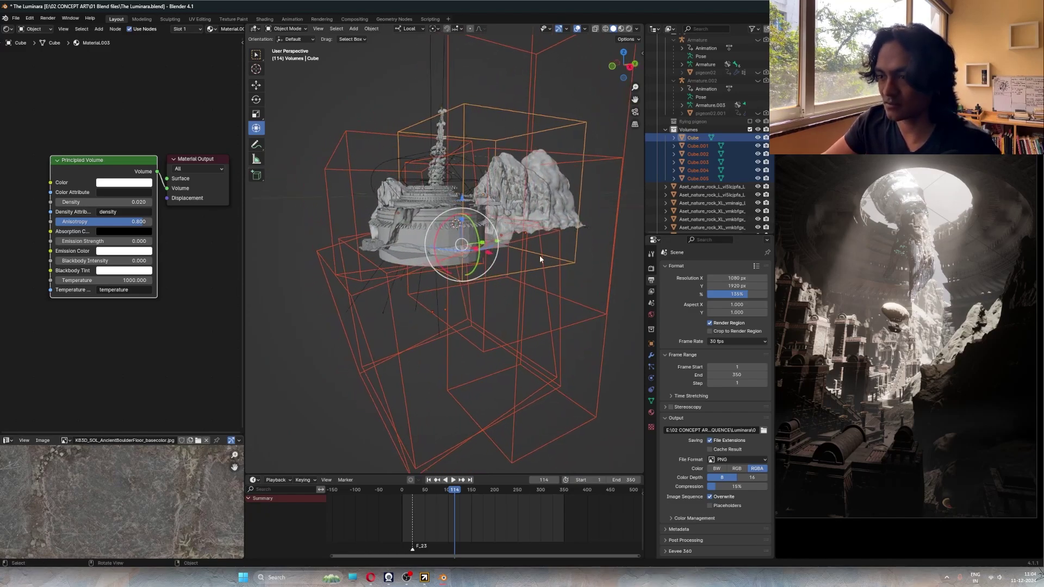
scroll(113, 173, "up", 4)
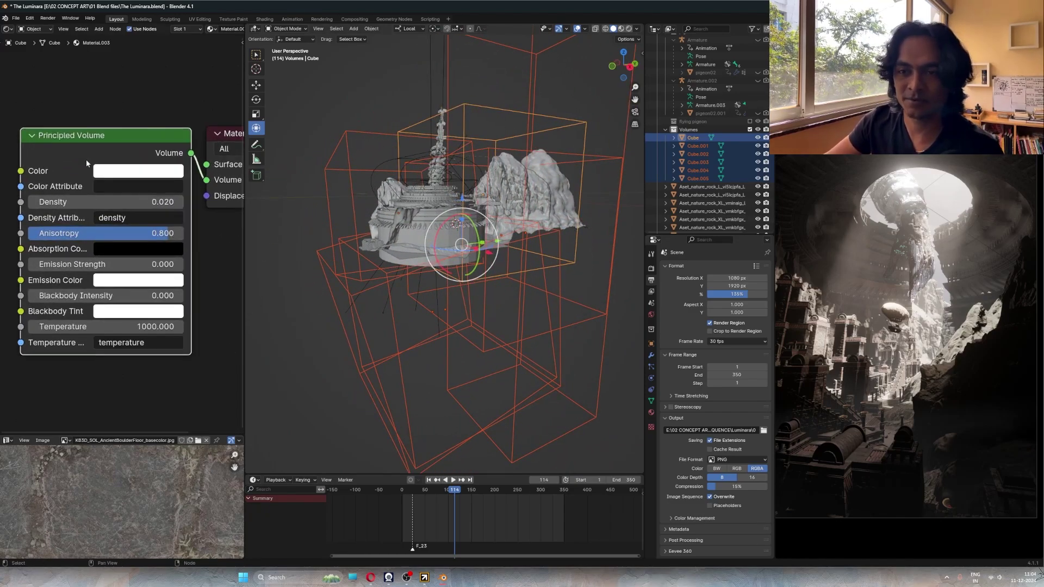
scroll(143, 198, "down", 1)
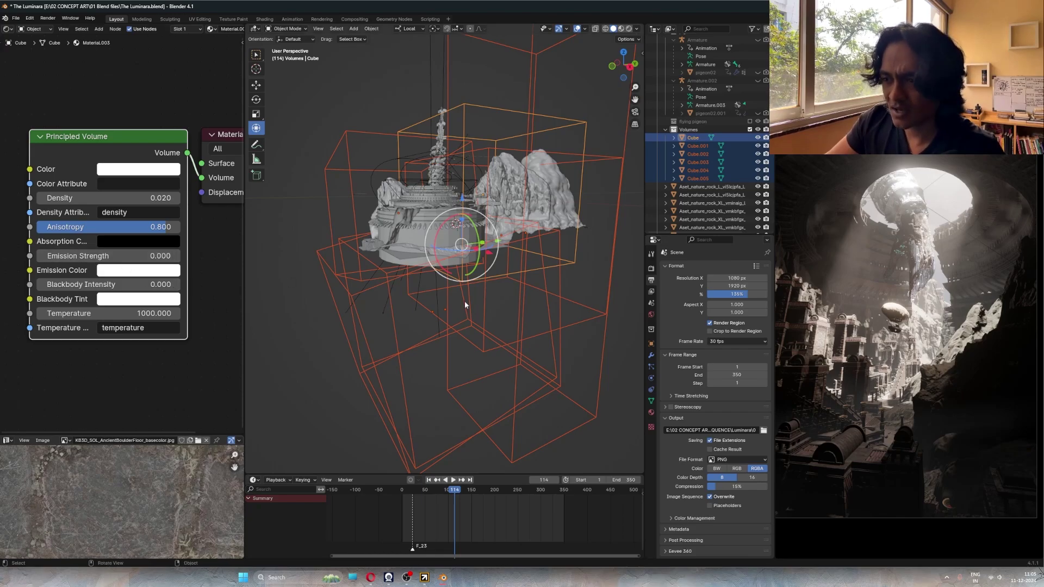
left_click(386, 327)
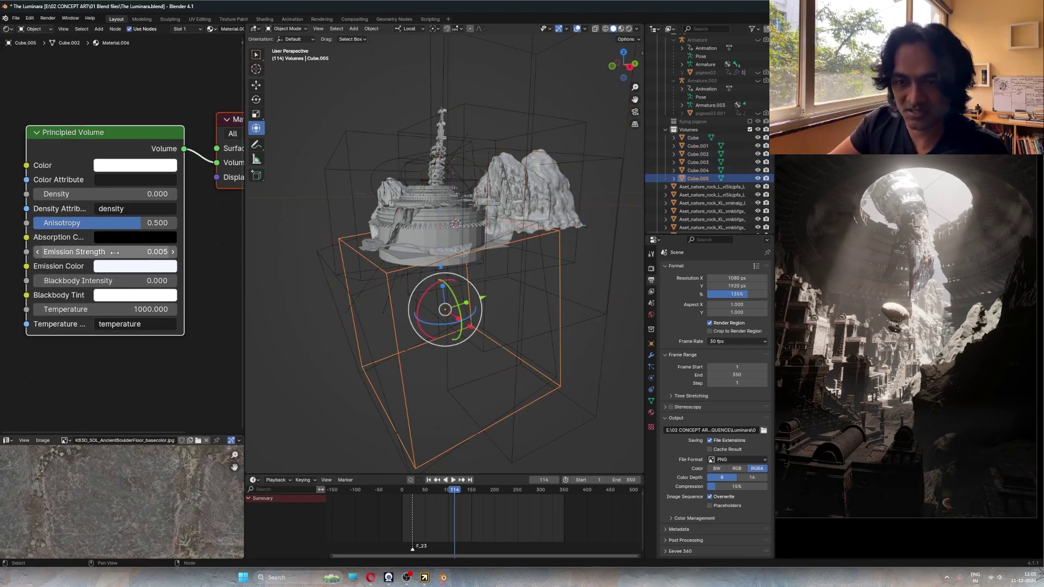
middle_click_drag(430, 312, 411, 310)
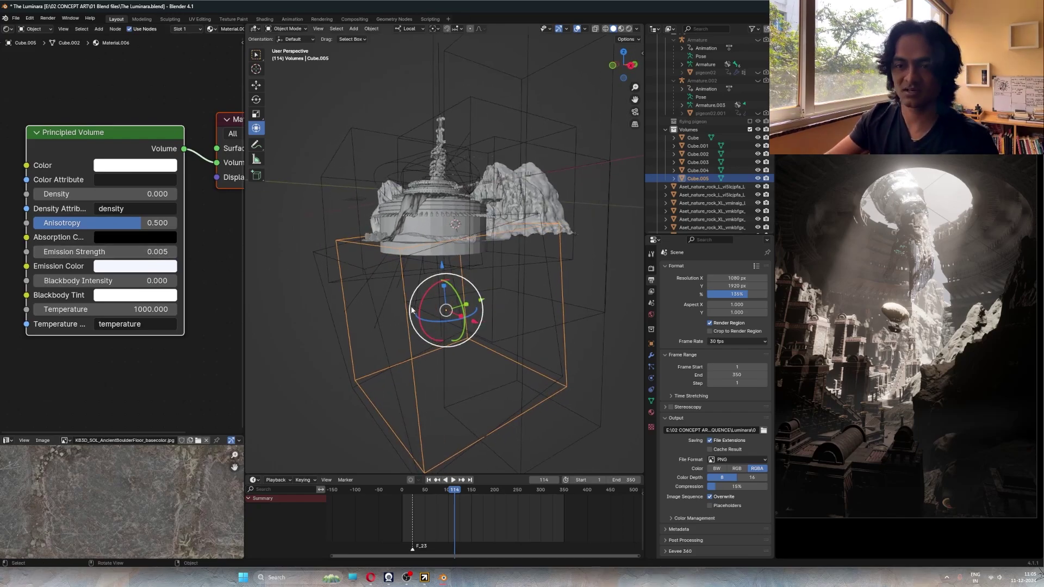
Try an emission strength of 0.14 on the Cube.005 volume material and undo it
left_click(123, 254)
key("Return")
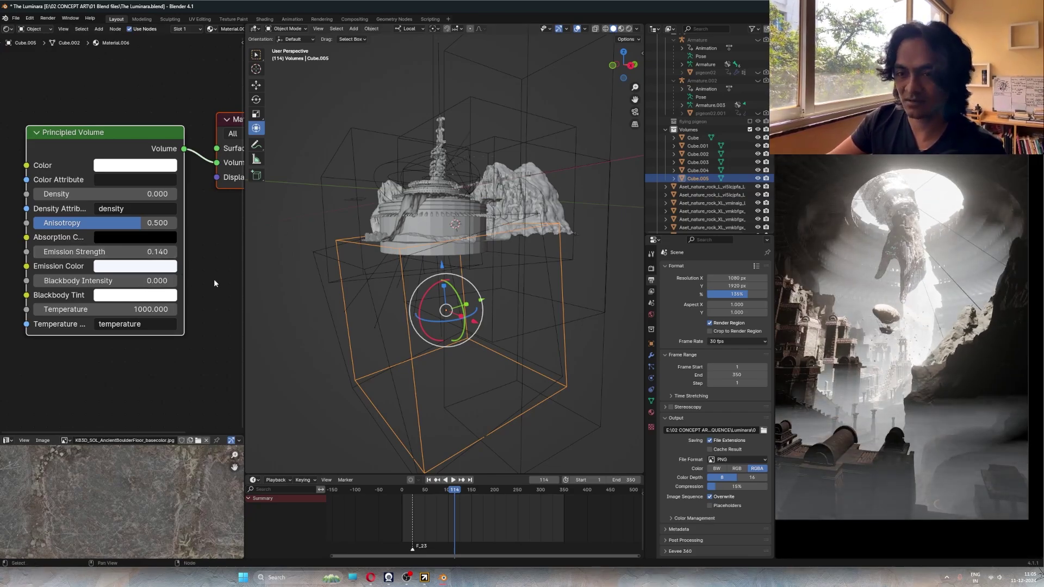
key("ctrl+z")
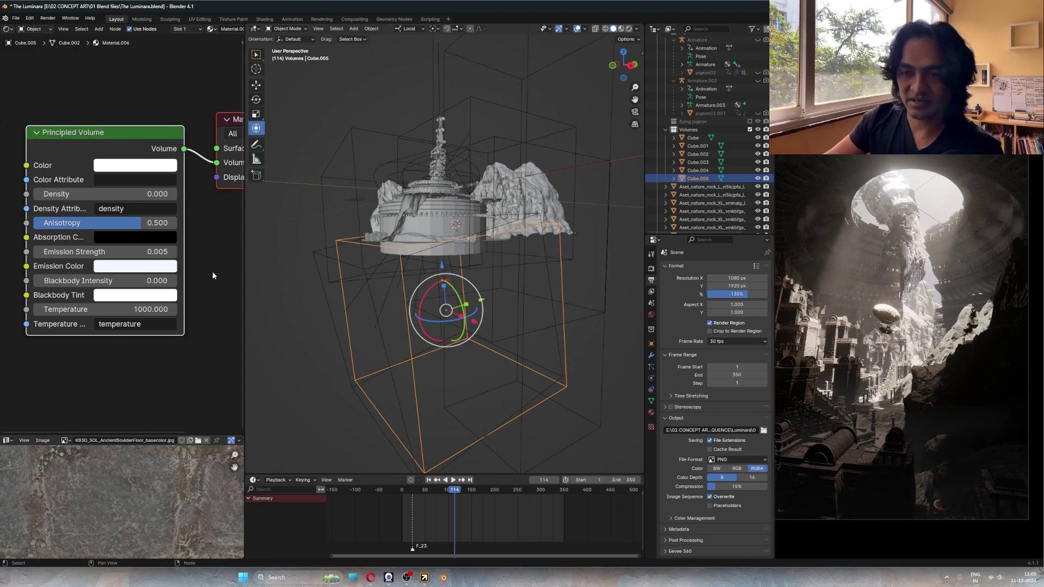
Set the emission strength of the Cube.005 volume material to 0.008
left_click(115, 251)
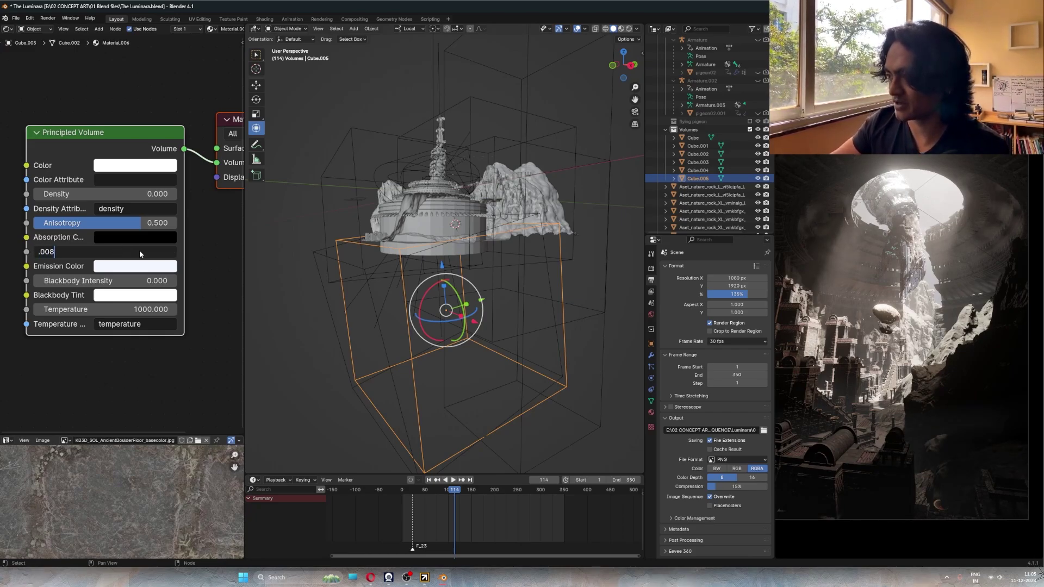
key("Return")
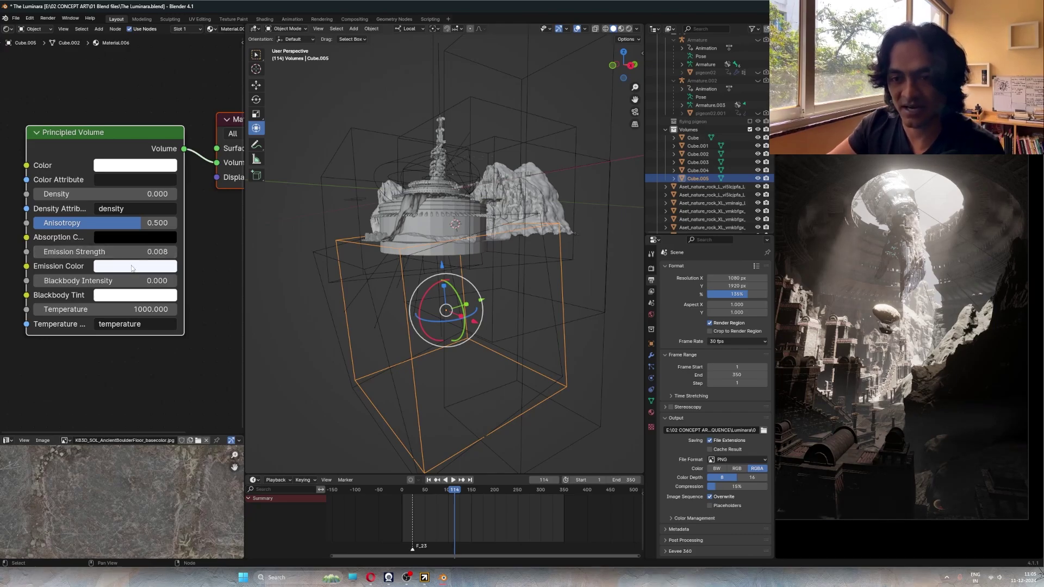
Try light blue, orange and green emission colors on the Cube.005 volume material and undo them
left_click(131, 267)
left_click(175, 81)
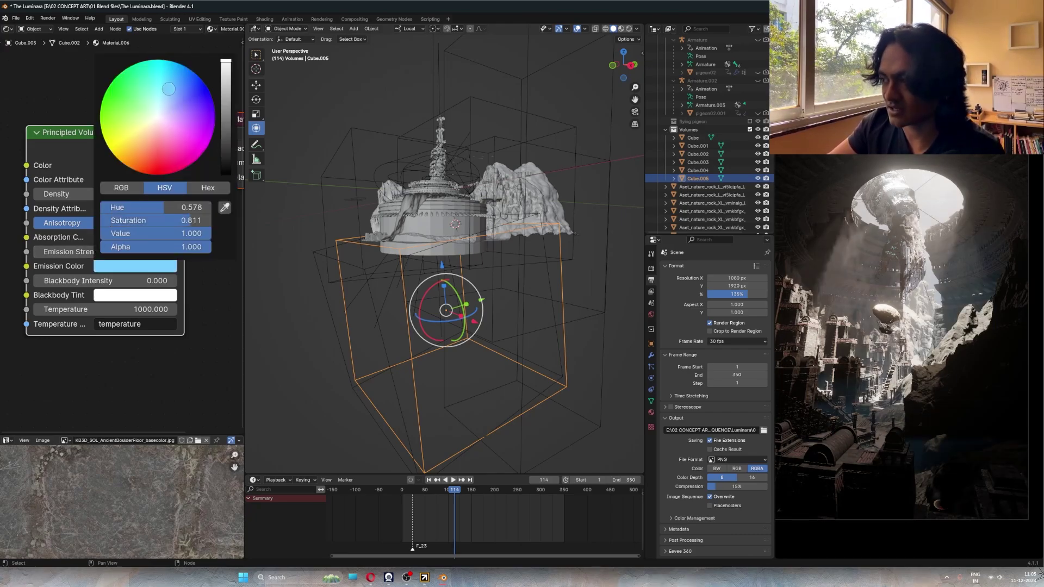
mouse_move(158, 144)
left_mouse_down()
mouse_move(135, 154)
mouse_move(147, 134)
mouse_move(143, 158)
left_mouse_up()
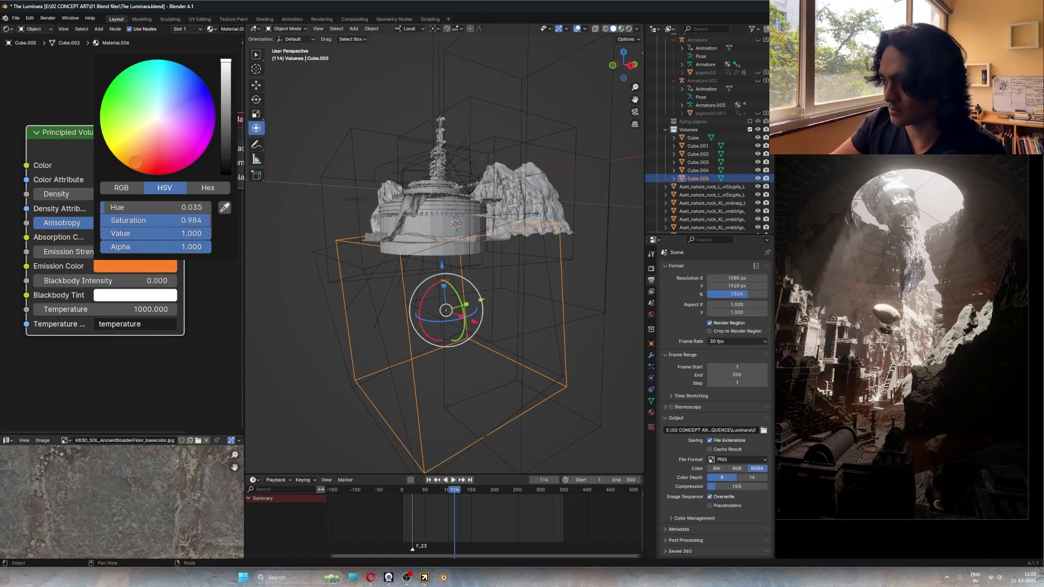
left_click_drag(175, 87, 117, 104)
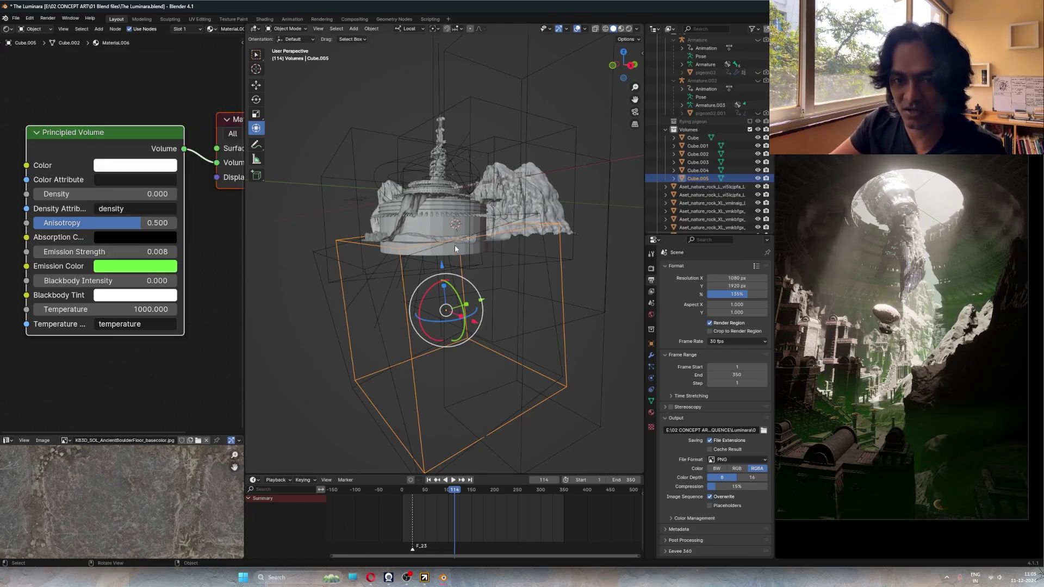
key("ctrl+z")
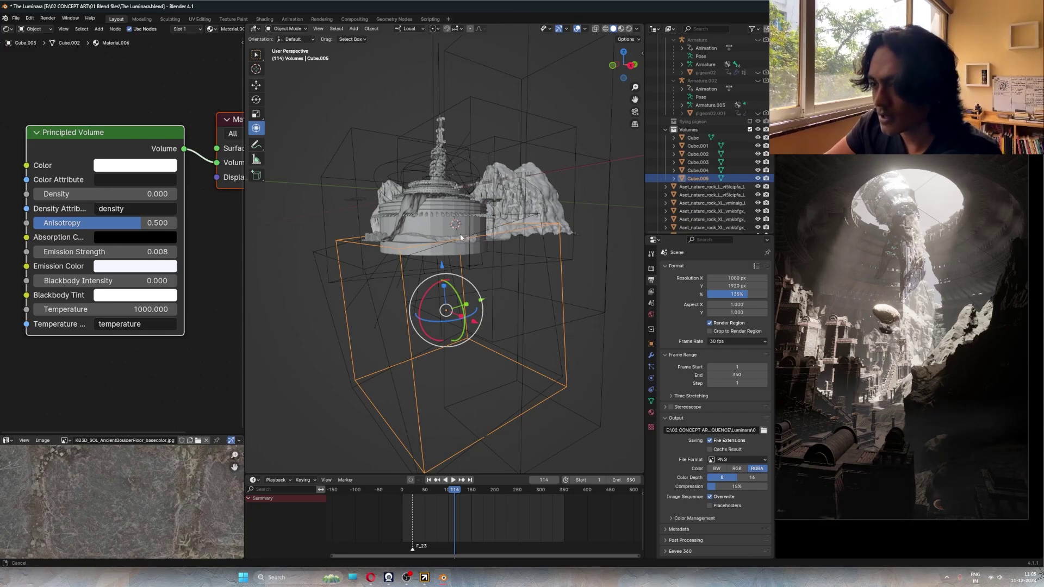
Examine how the Cube.002 and Cube.004 volumes enclose the scene, along with their Principled Volume settings
mouse_move(461, 237)
middle_mouse_down()
mouse_move(418, 235)
mouse_move(447, 235)
middle_mouse_up()
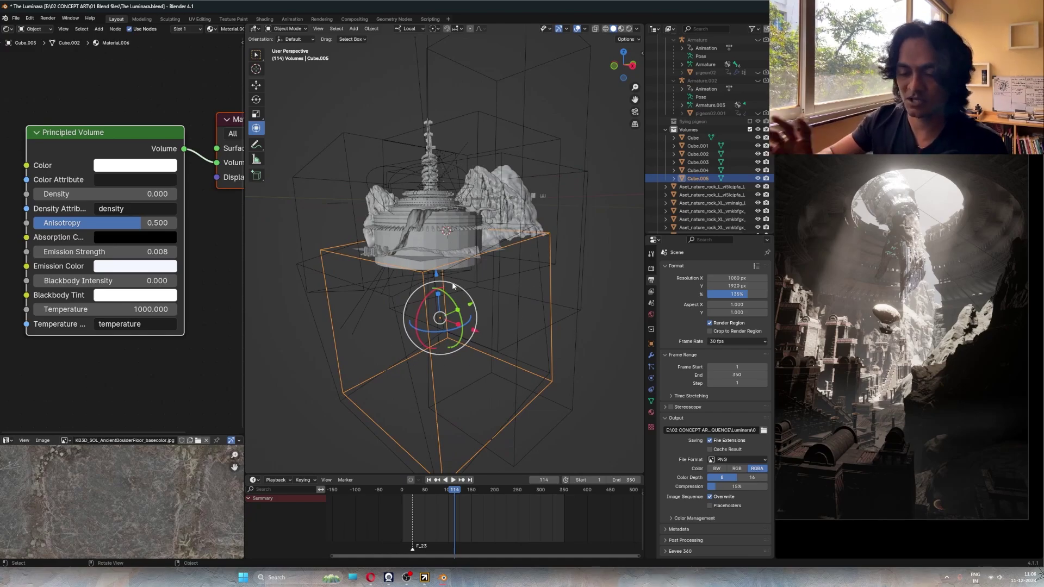
middle_click_drag(453, 286, 533, 201)
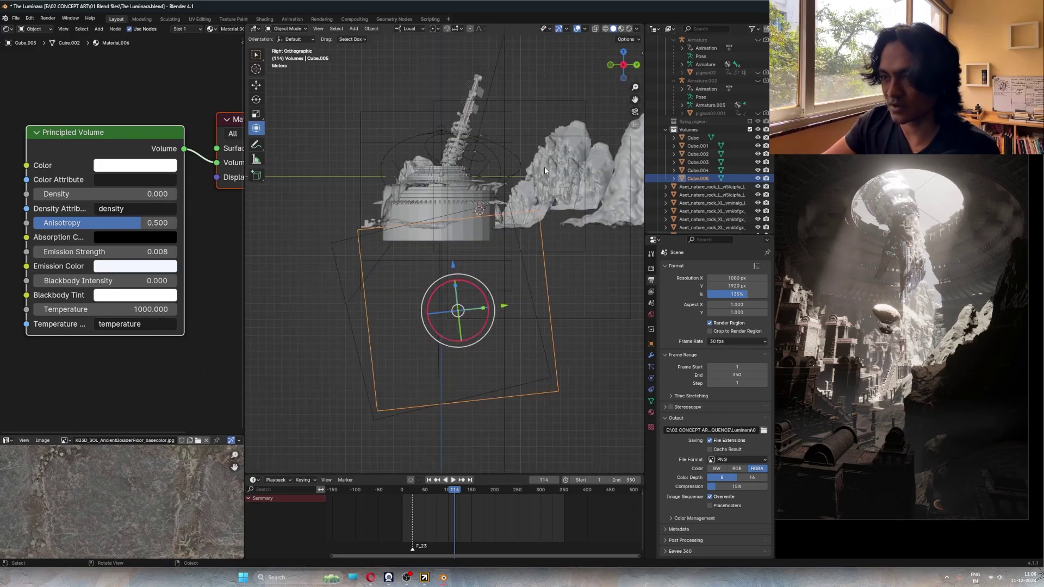
scroll(429, 389, "down", 2)
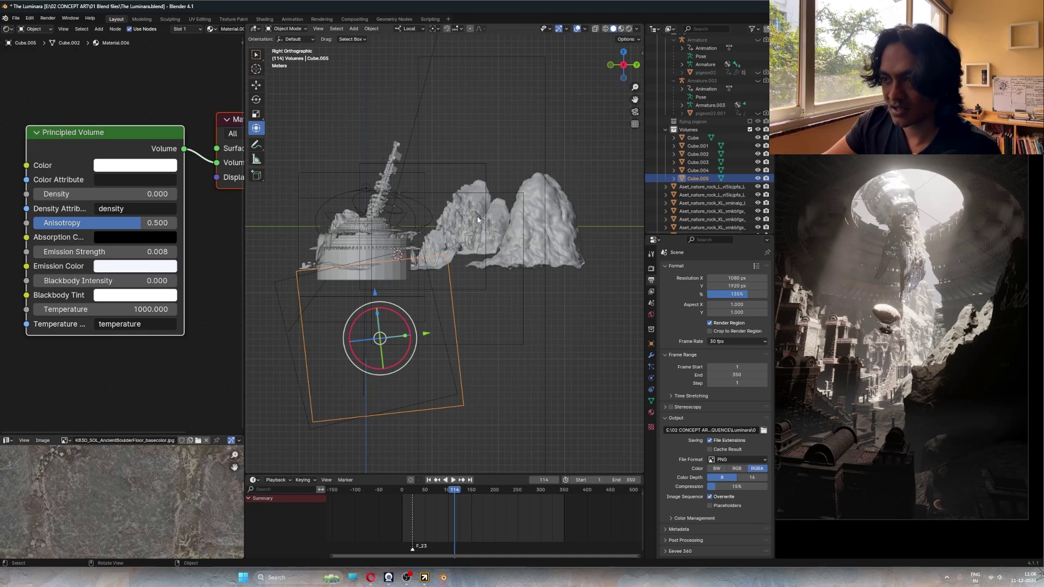
left_click(509, 91)
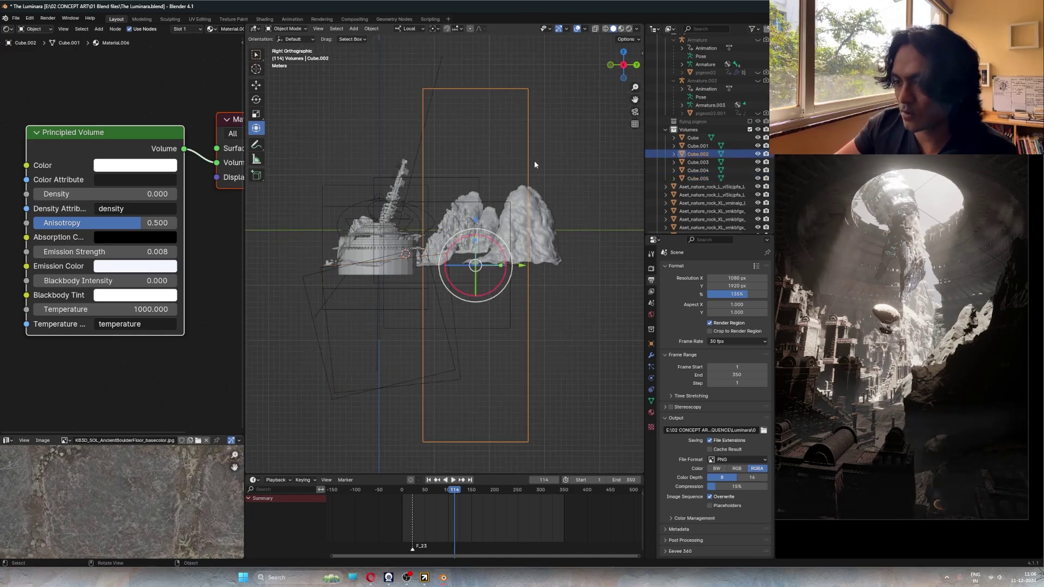
scroll(540, 193, "down", 3, "shift")
middle_click_drag(521, 318, 444, 234)
left_click(372, 175)
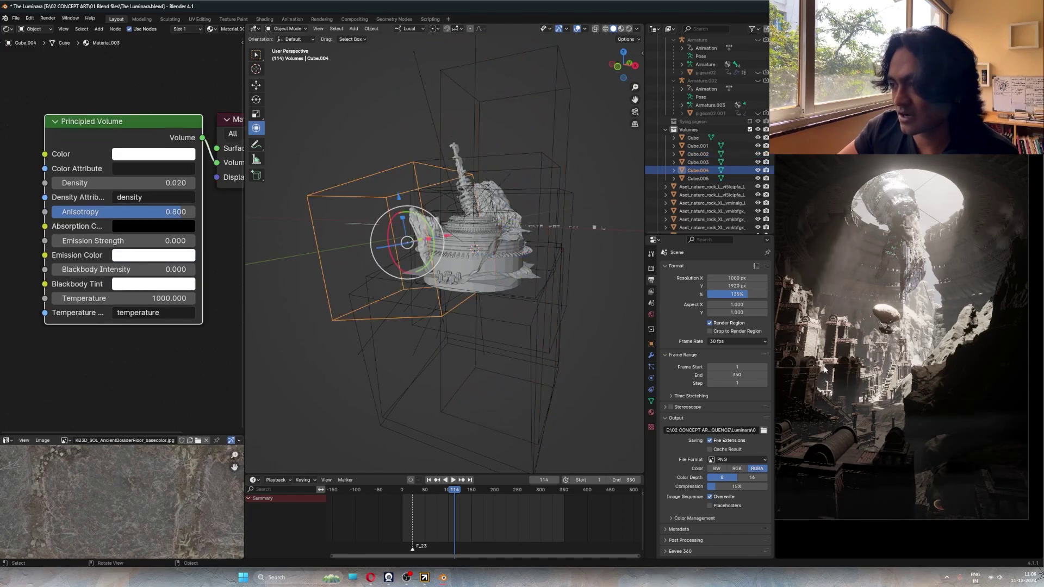
mouse_move(477, 304)
middle_mouse_down()
mouse_move(470, 325)
mouse_move(484, 296)
middle_mouse_up()
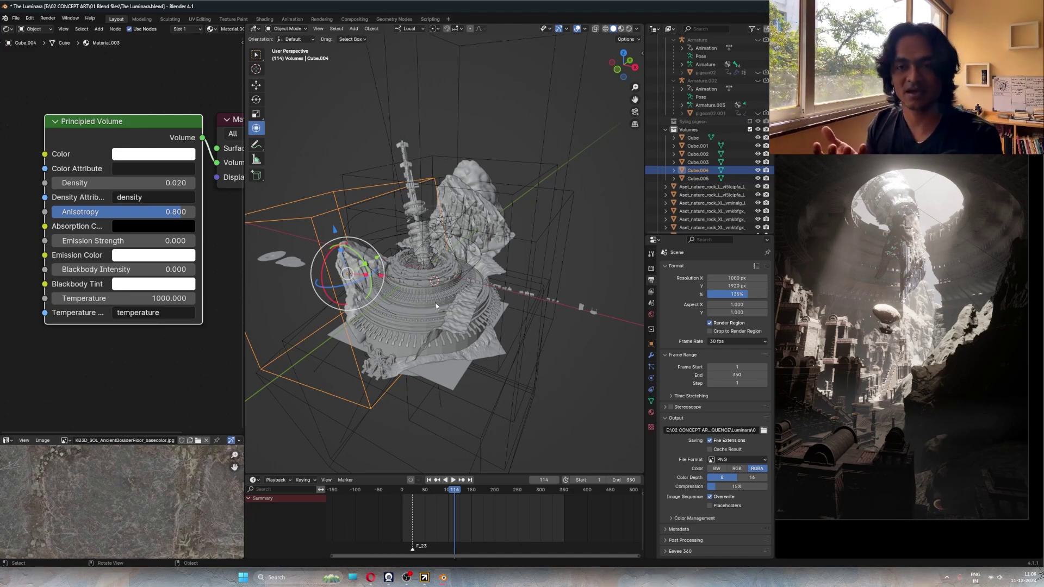
middle_click_drag(472, 291, 536, 244)
scroll(471, 298, "up", 5)
scroll(461, 300, "down", 3)
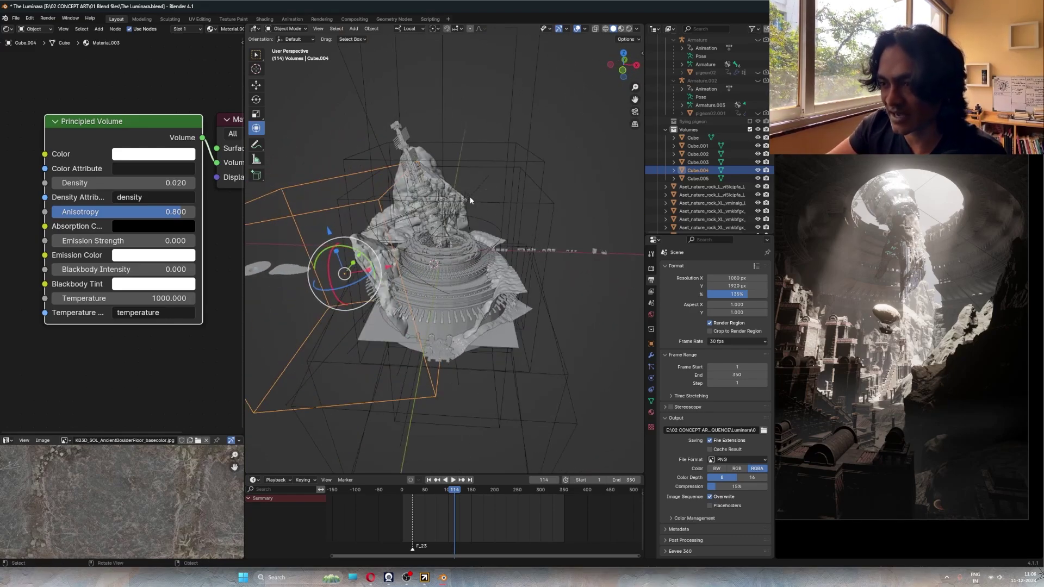
middle_click_drag(477, 211, 413, 218)
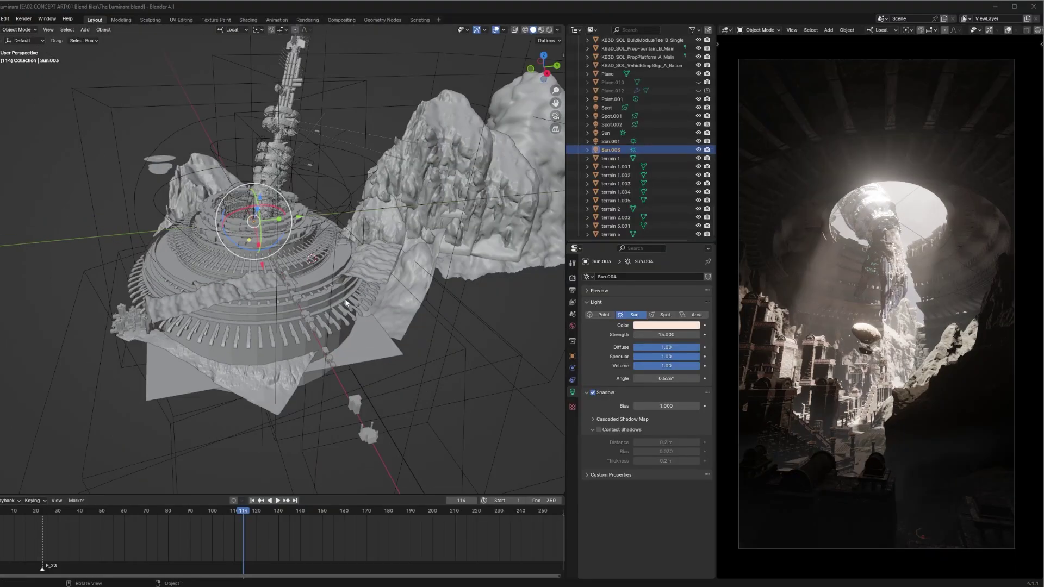
Examine the ring colonnades, temple buildings, cliff rocks and scattered Cylinder.004 elements inside the chamber
mouse_move(346, 303)
middle_mouse_down()
mouse_move(397, 299)
mouse_move(382, 281)
mouse_move(380, 299)
mouse_move(309, 316)
mouse_move(294, 279)
mouse_move(288, 330)
mouse_move(235, 299)
mouse_move(268, 288)
mouse_move(266, 237)
mouse_move(285, 273)
mouse_move(294, 270)
mouse_move(216, 355)
mouse_move(435, 335)
mouse_move(416, 334)
middle_mouse_up()
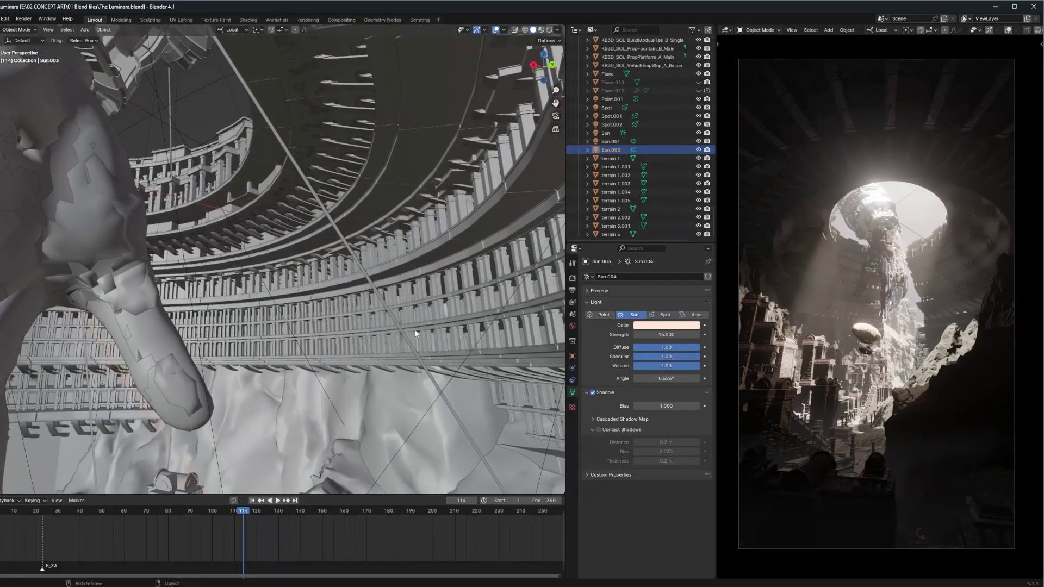
left_click(350, 323)
mouse_move(350, 323)
middle_mouse_down()
mouse_move(308, 237)
mouse_move(300, 294)
mouse_move(166, 227)
mouse_move(290, 230)
mouse_move(237, 220)
mouse_move(262, 220)
mouse_move(217, 263)
mouse_move(220, 237)
mouse_move(300, 296)
mouse_move(282, 298)
mouse_move(289, 243)
mouse_move(264, 242)
middle_mouse_up()
left_click(275, 226)
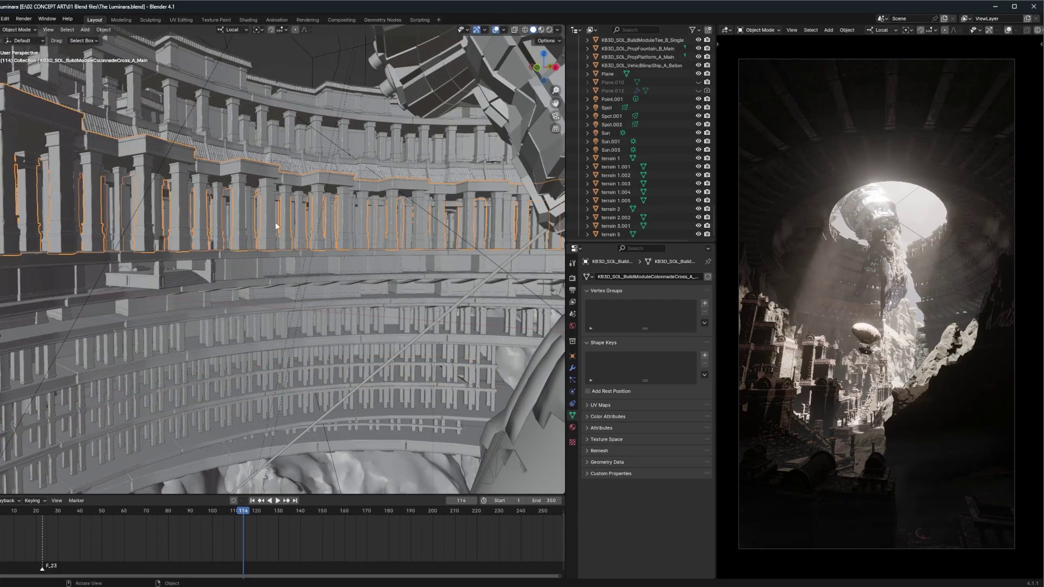
mouse_move(293, 303)
middle_mouse_down()
mouse_move(357, 266)
mouse_move(389, 285)
mouse_move(313, 298)
mouse_move(326, 356)
mouse_move(349, 317)
middle_mouse_up()
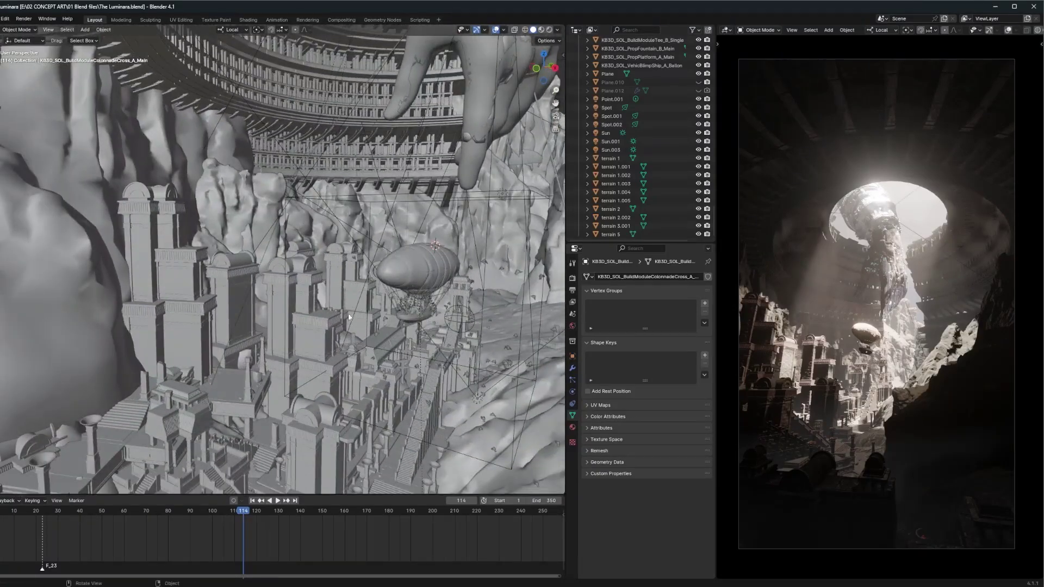
left_click(290, 332)
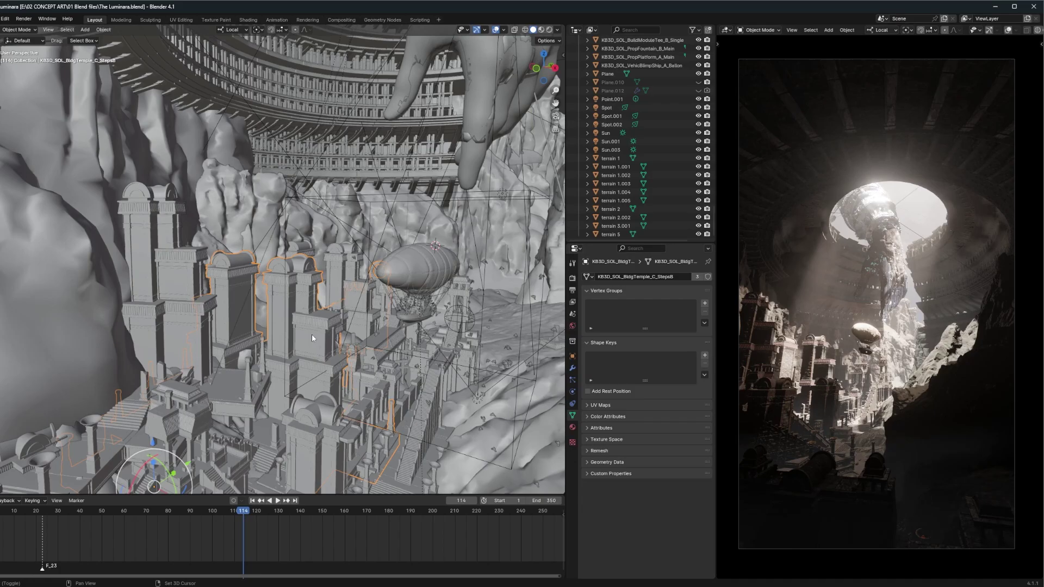
scroll(312, 339, "up", 8)
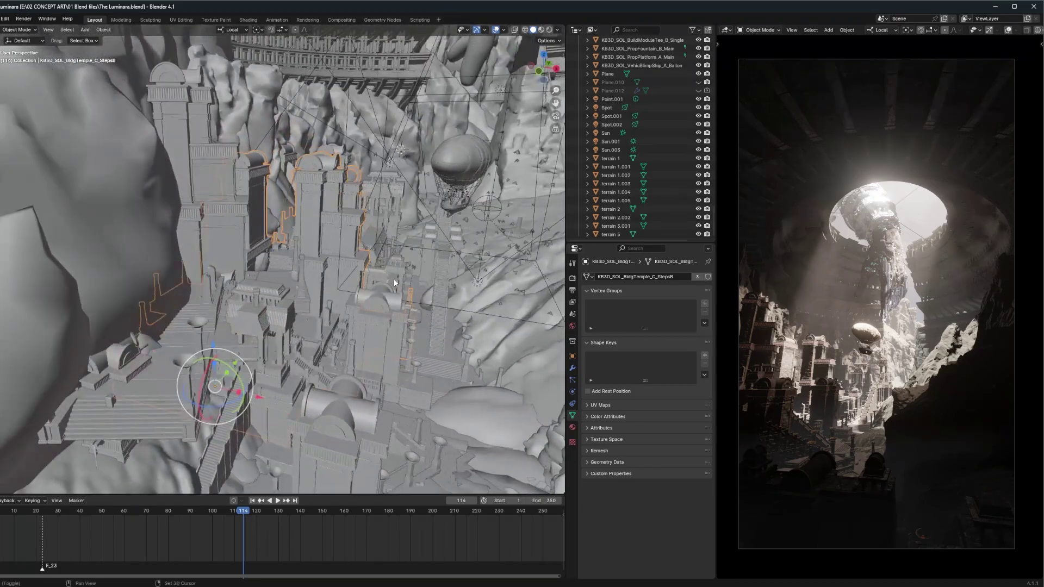
left_click(268, 285)
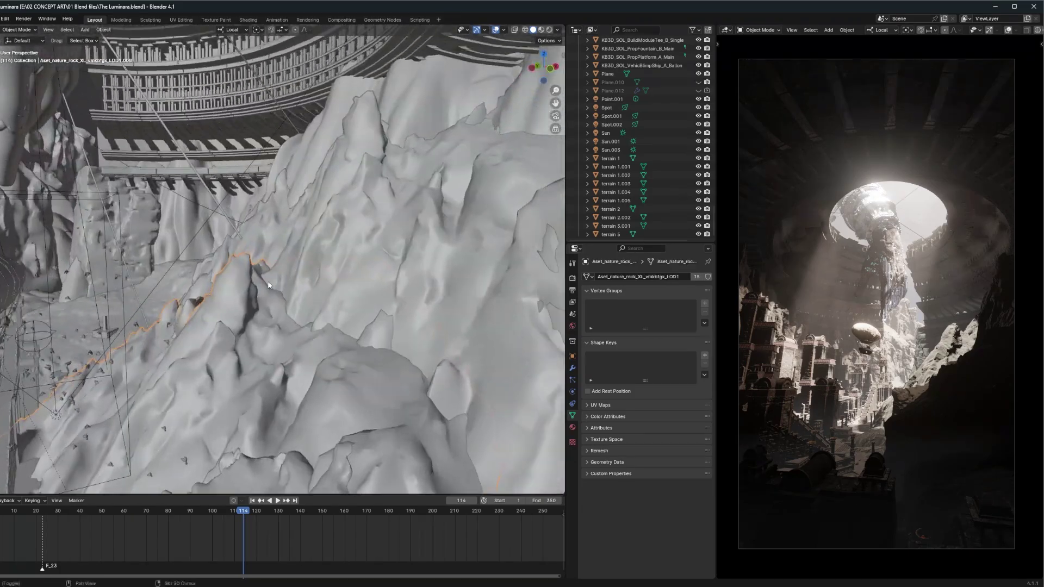
scroll(269, 284, "up", 3)
scroll(271, 278, "down", 8)
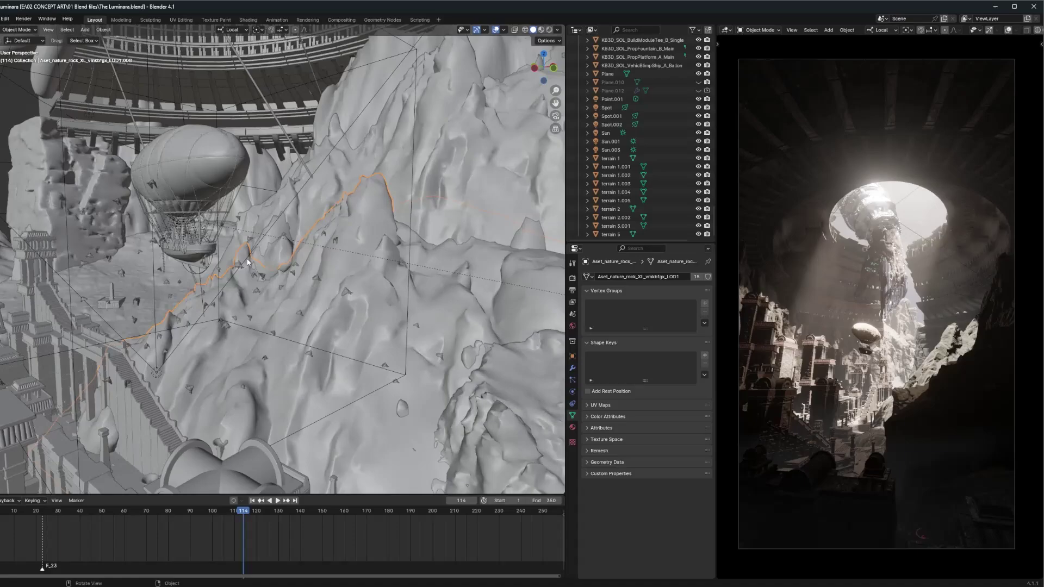
middle_click_drag(247, 262, 167, 260)
left_click(182, 265)
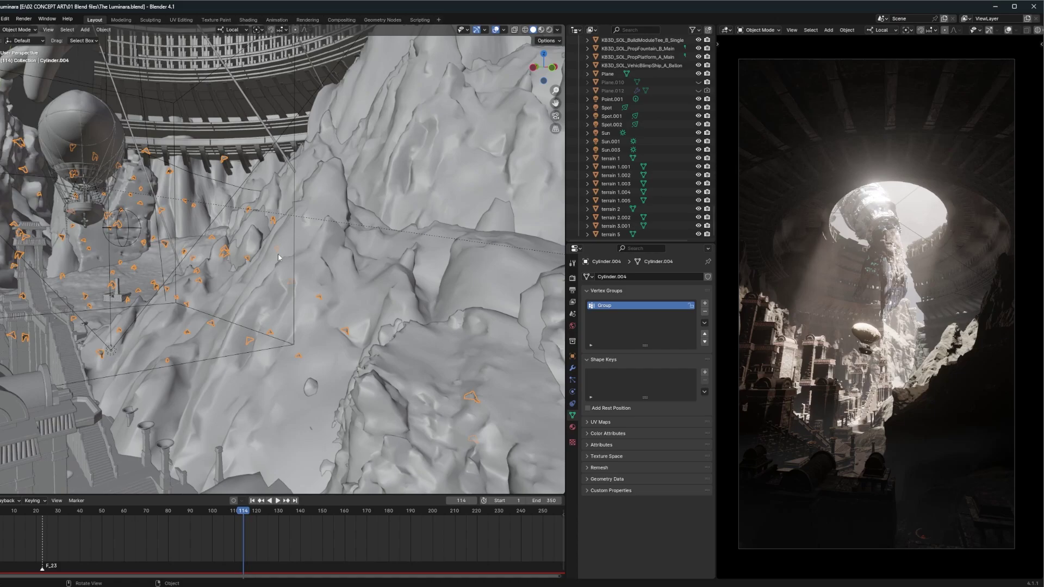
Select the scene camera, try different focal lengths and set the focal length to 15 mm
middle_click_drag(278, 257, 311, 264)
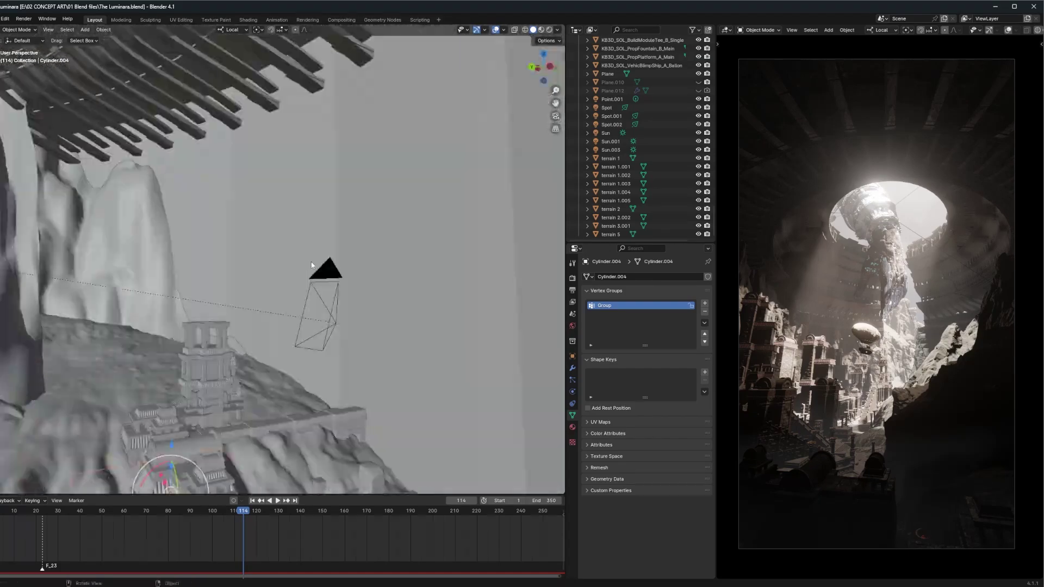
left_click(337, 284)
key("KP_Decimal")
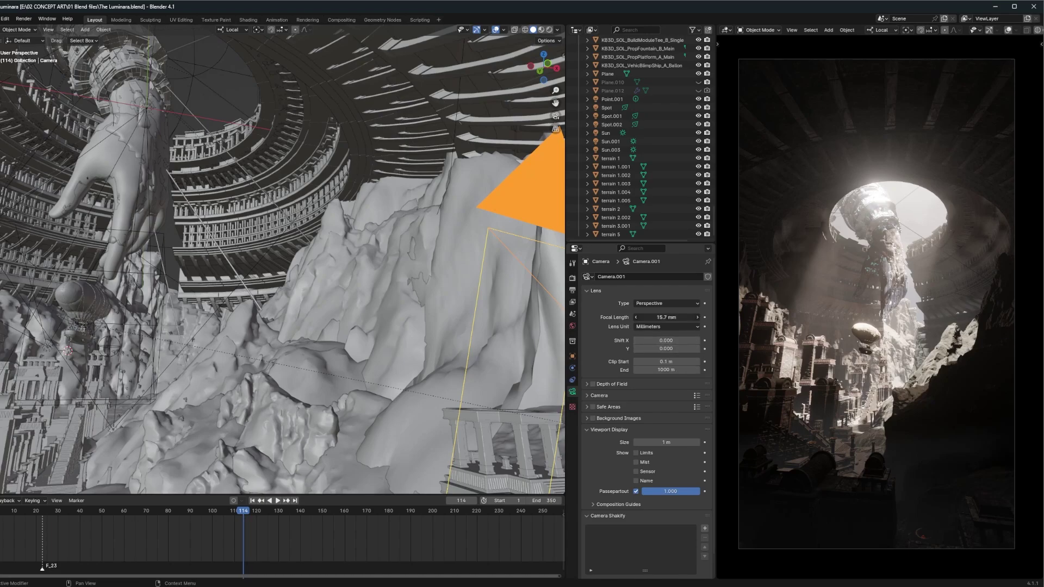
mouse_move(673, 320)
left_mouse_down()
mouse_move(649, 320)
mouse_move(698, 321)
mouse_move(672, 321)
left_mouse_up()
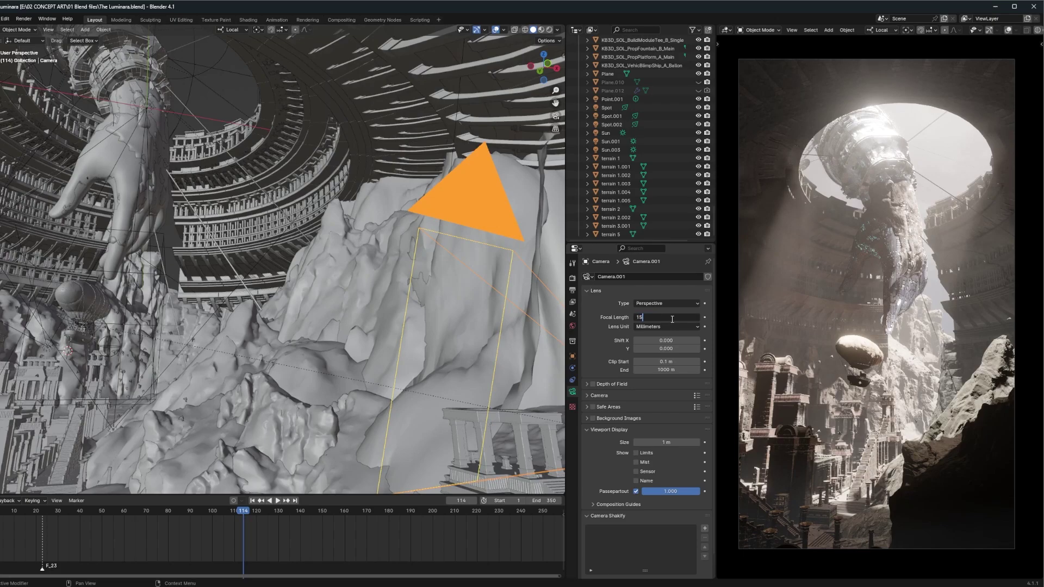
key("Return")
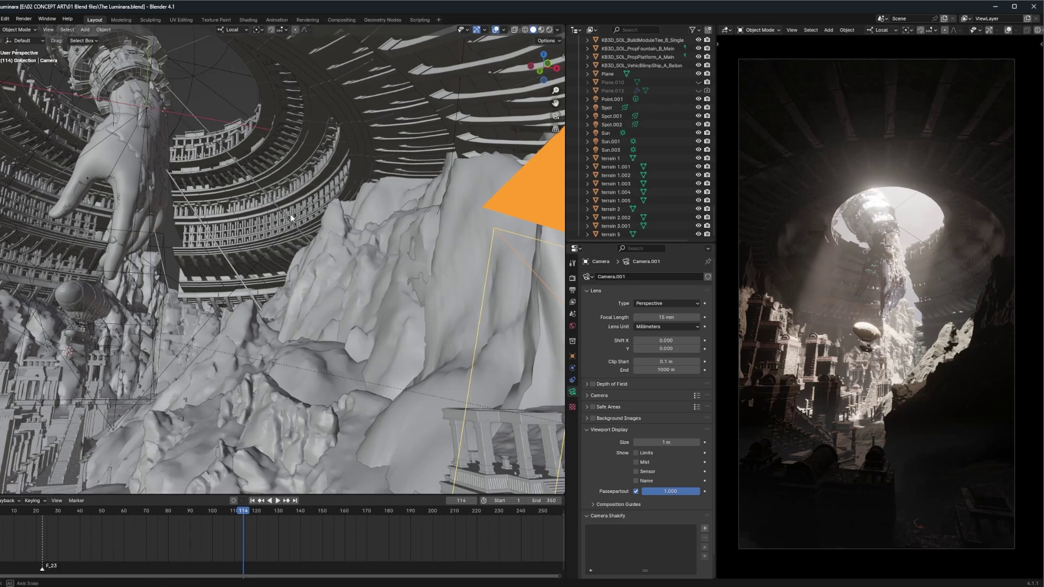
Examine the giant hand and the directions of the Sun, Sun.001 and Sun.003 lights placed at its wrist
middle_click_drag(292, 217, 151, 136)
left_click(132, 128)
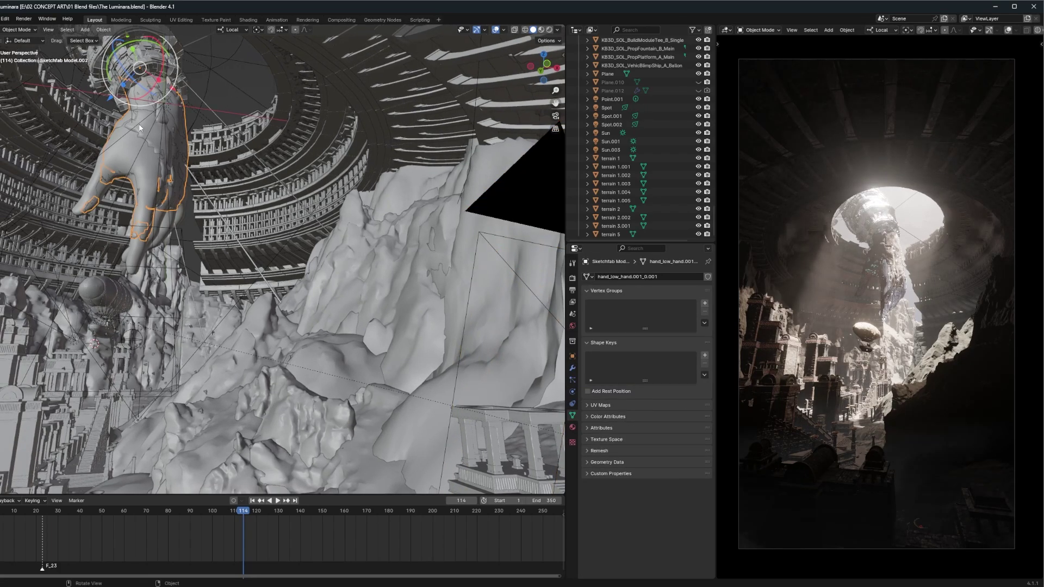
left_click(145, 126)
key("KP_Decimal")
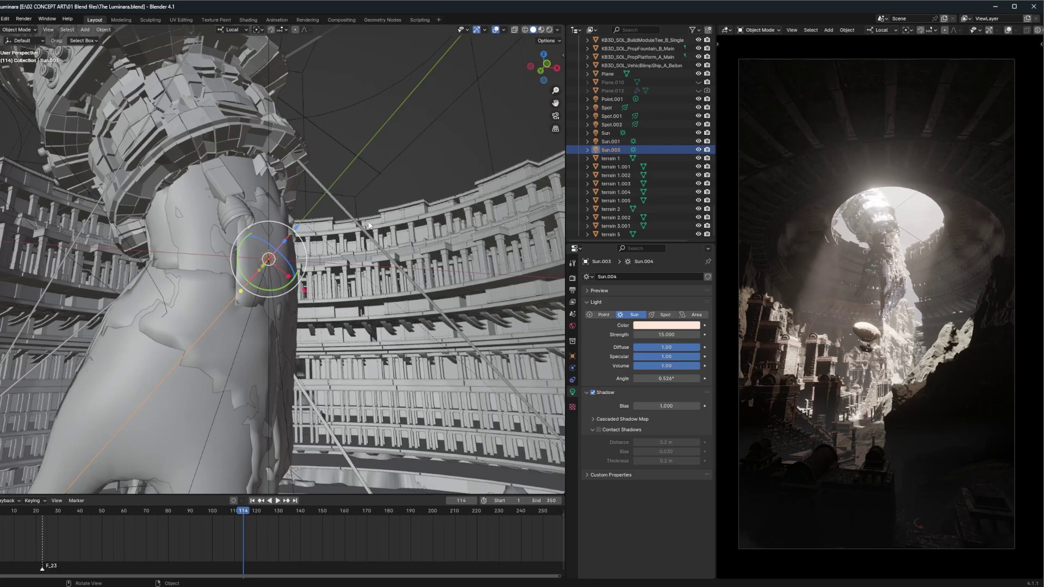
middle_click_drag(380, 229, 417, 280)
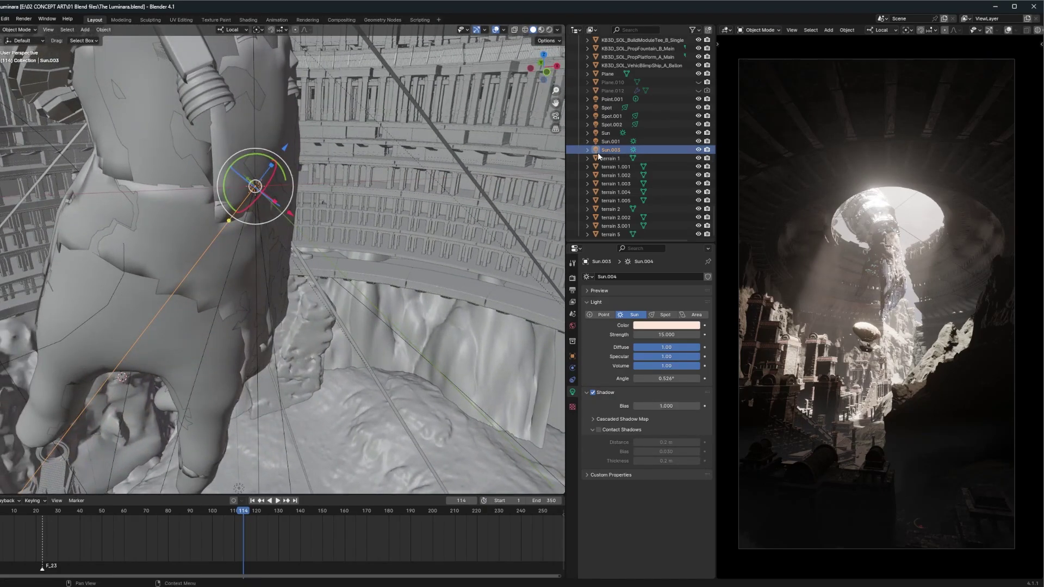
left_click(605, 133)
left_click(611, 151, "shift")
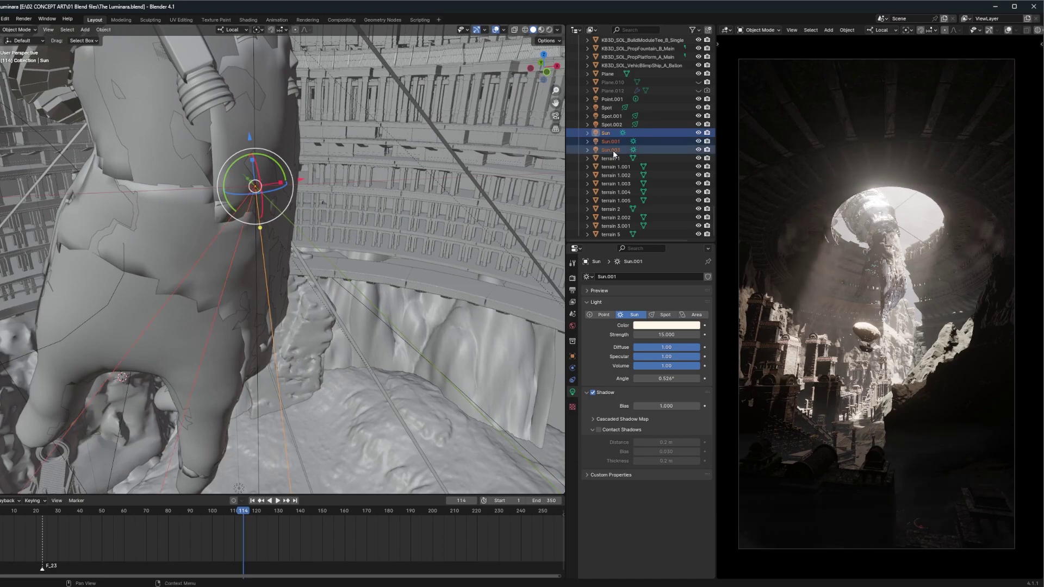
middle_click_drag(241, 242, 302, 245)
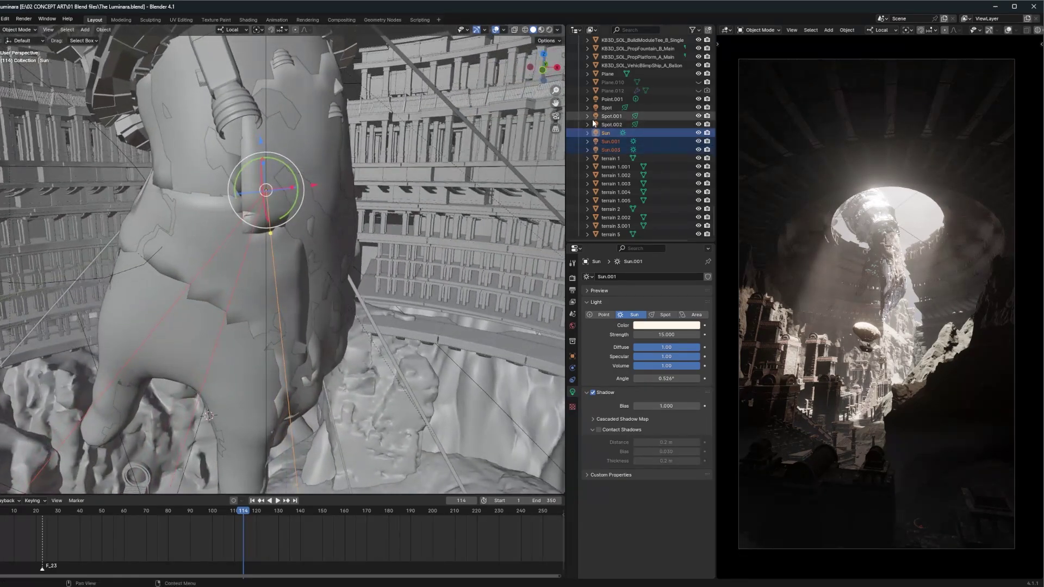
Rotate the Sun light by about 7.6° around its local Y axis
left_click(607, 134)
middle_click_drag(397, 256, 291, 195)
key("r")
key("y")
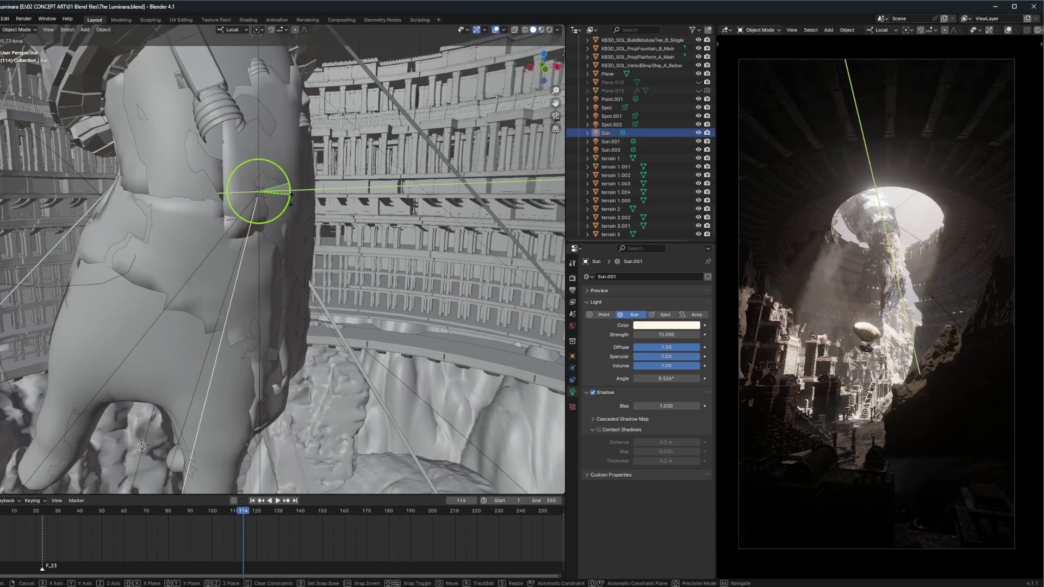
left_click(318, 186)
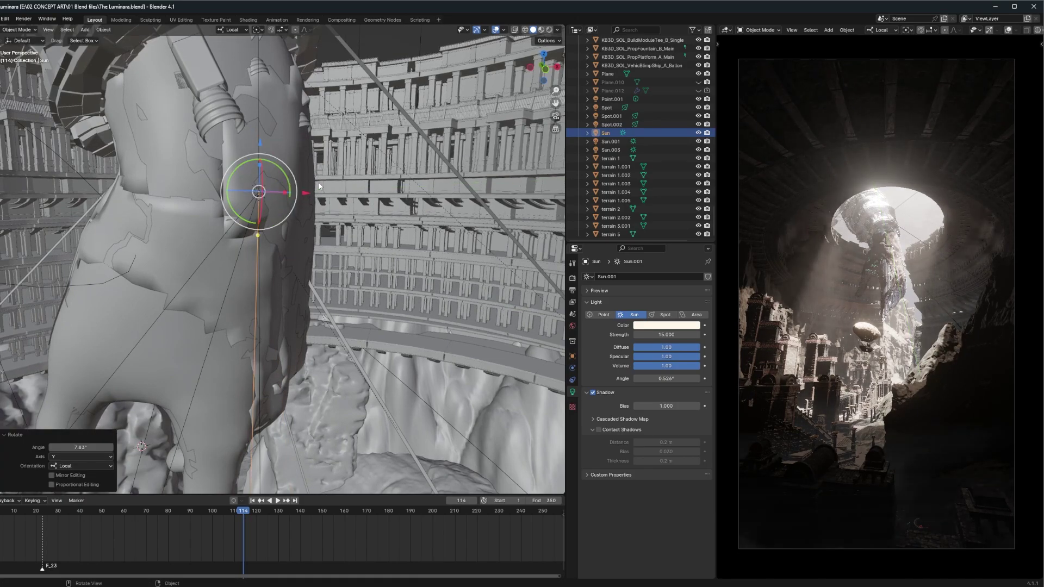
Try rotating the Sun.001 and Sun.003 lights around their local Y axes at the giant hand's wrist
left_click(614, 141)
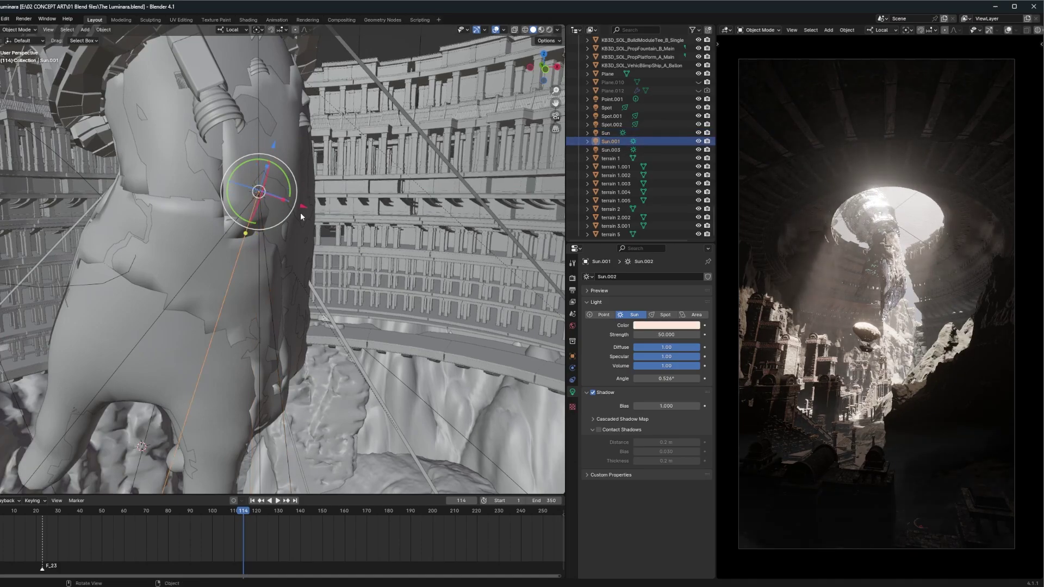
left_click_drag(291, 190, 314, 179)
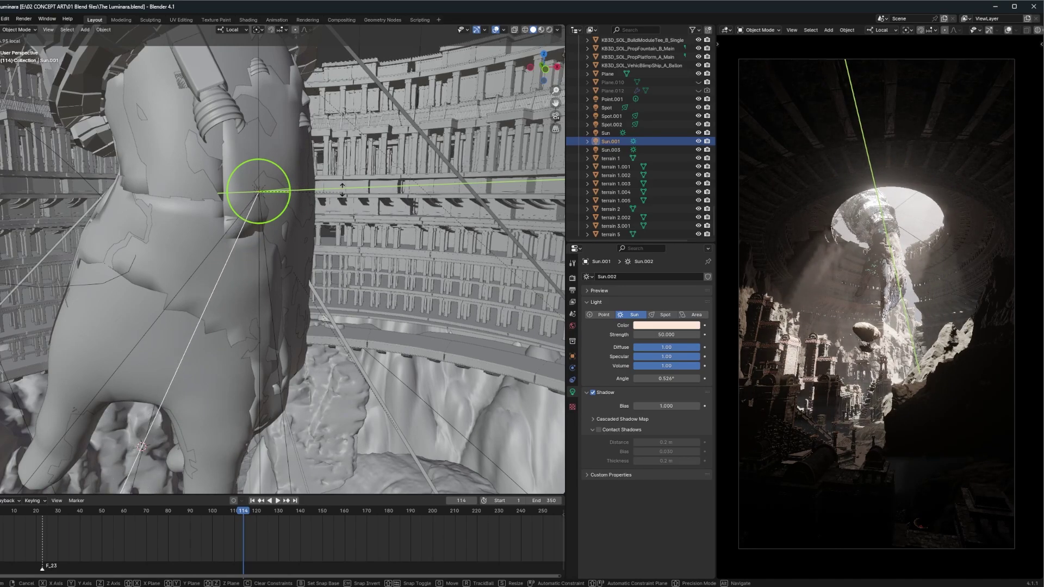
left_click_drag(344, 179, 348, 181)
left_click(568, 150)
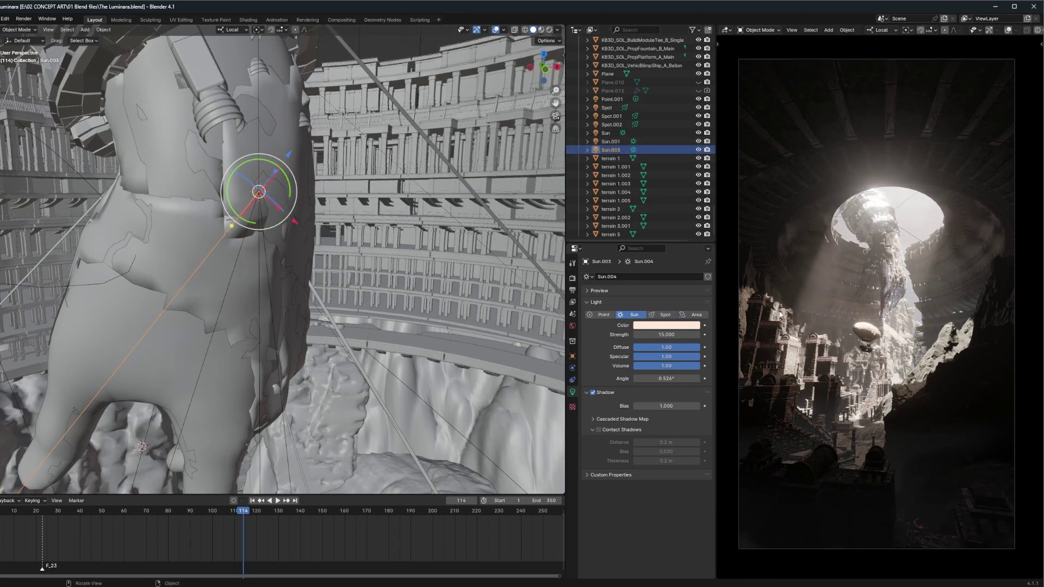
left_click_drag(296, 192, 304, 184)
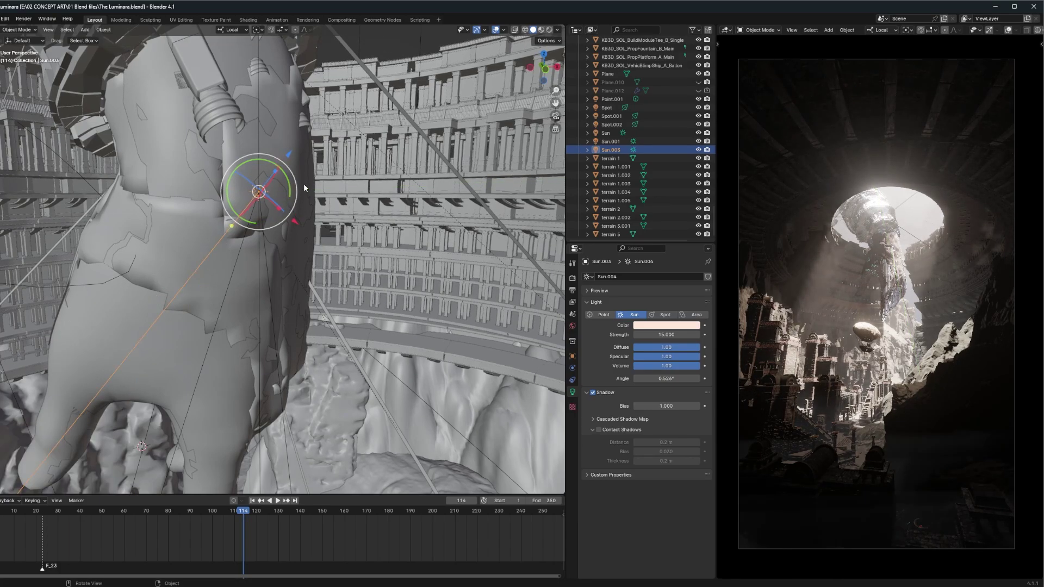
Select the Point.001 light beneath the giant hand's fingers and move it near the rock pillar
middle_click_drag(303, 184, 224, 286)
left_click(248, 292)
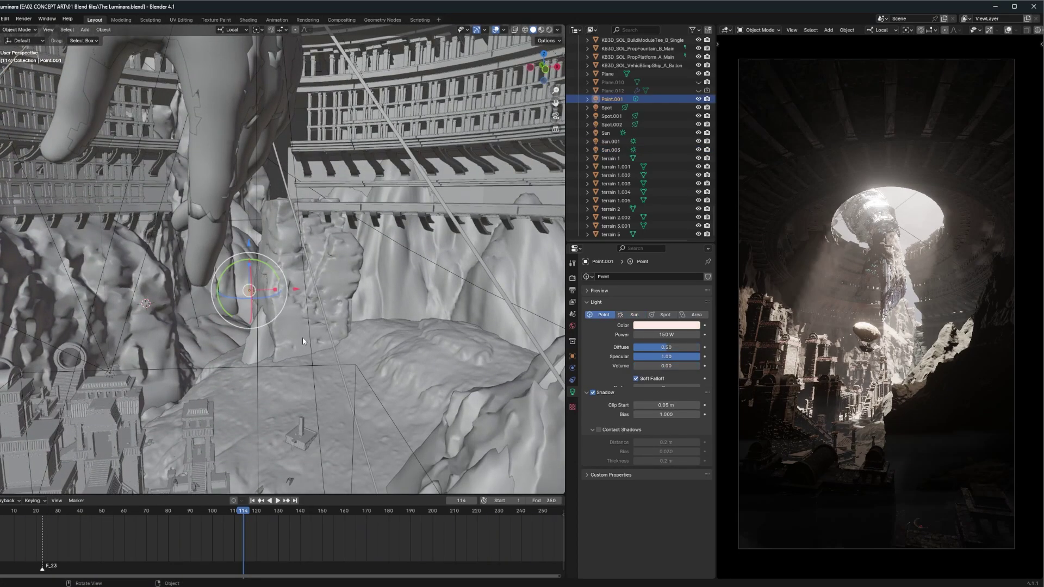
middle_click_drag(302, 337, 262, 337)
key("g")
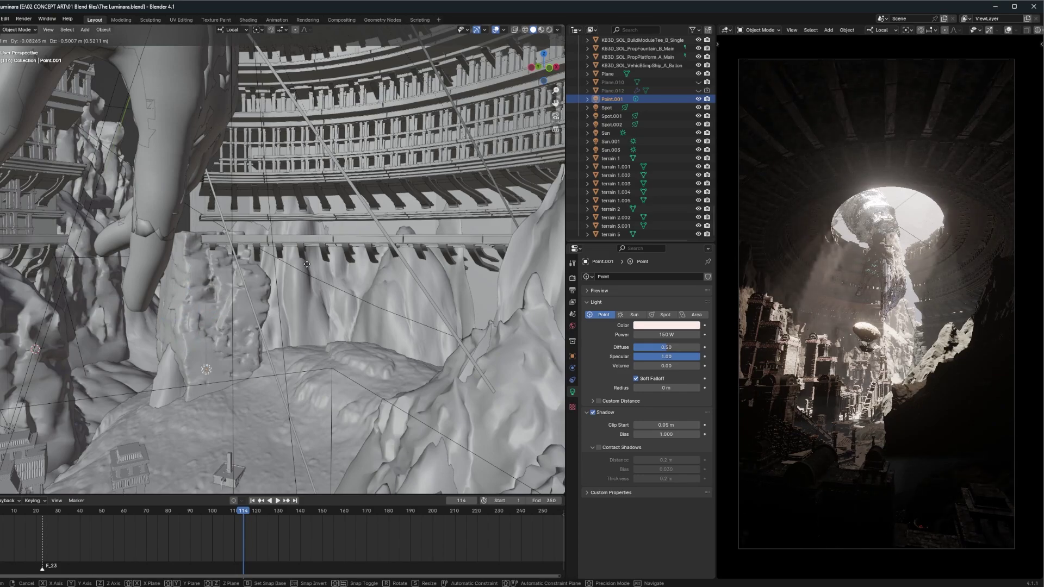
left_click(371, 359)
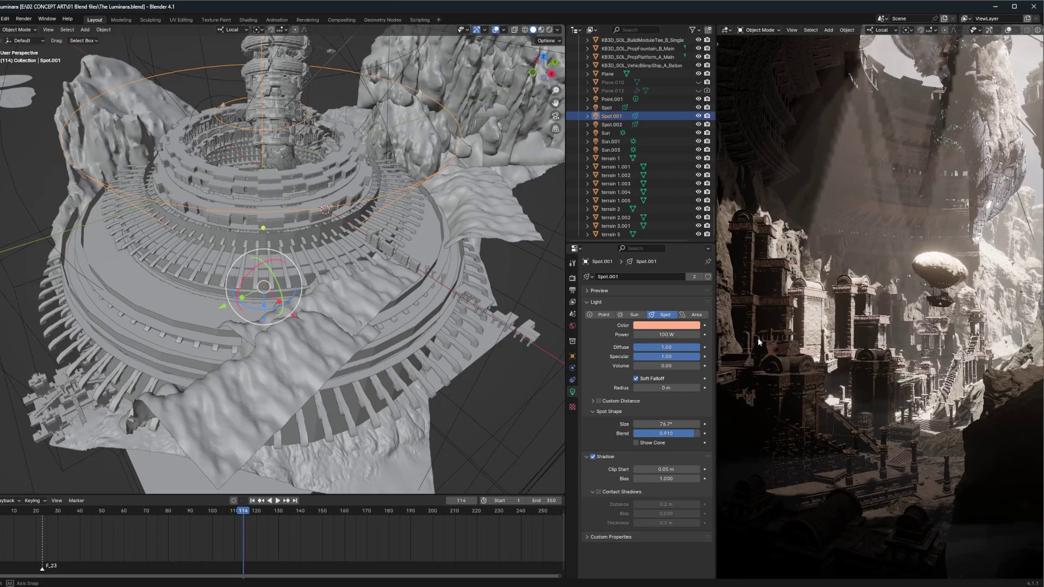
Examine the lighting on the temple buildings and airship in the rendered view with the Spot.001 light selected
scroll(807, 342, "down", 5)
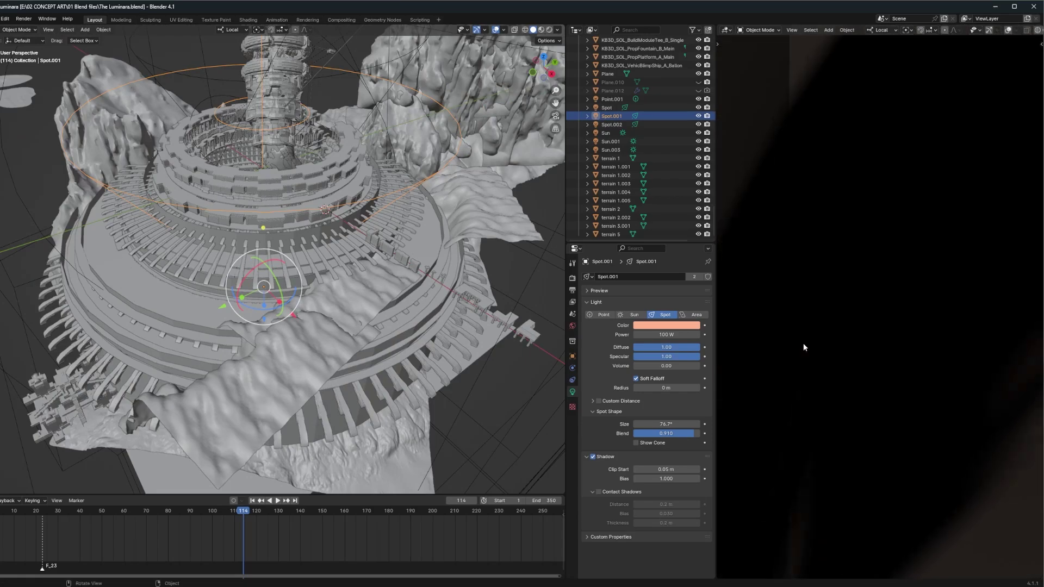
middle_click_drag(981, 305, 929, 385)
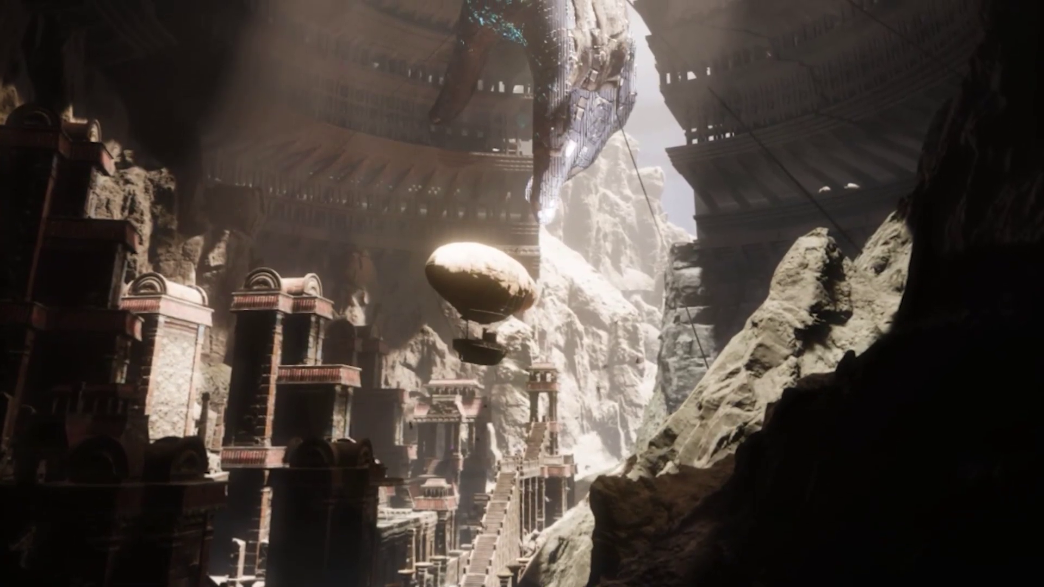